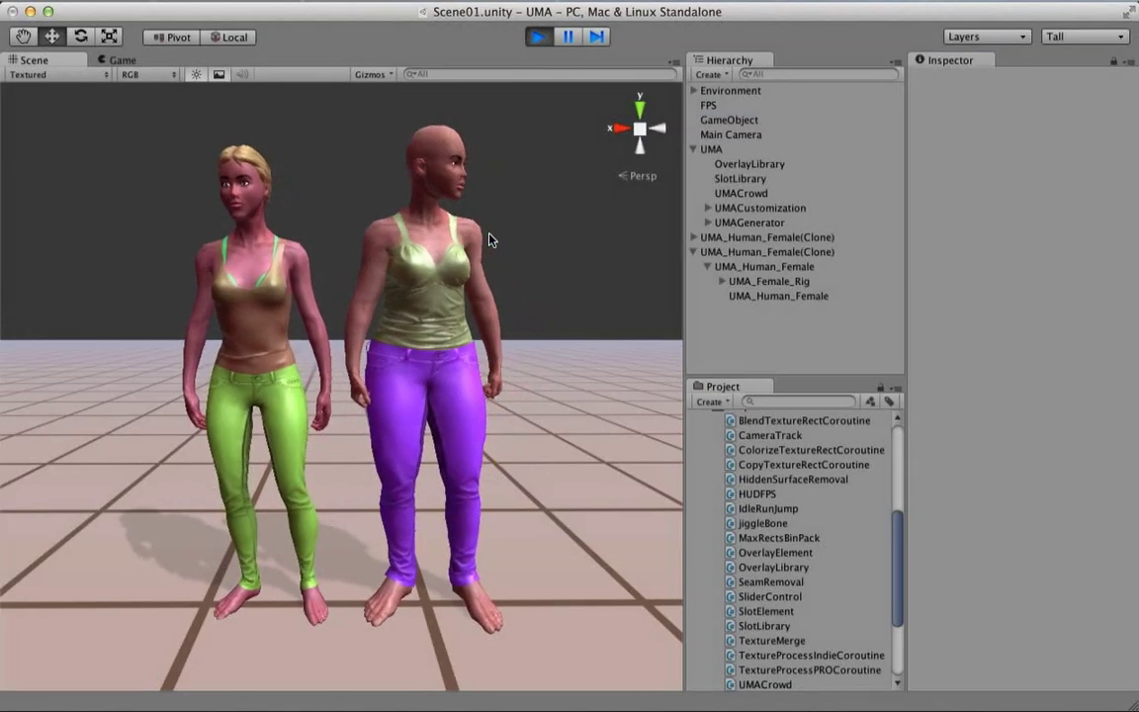
- Examine the two female avatars in the scene view from several angles and distances, focusing on body proportions and the fit of their trousers
{"action": "key", "text": "q"}
{"action": "key", "text": "q"}
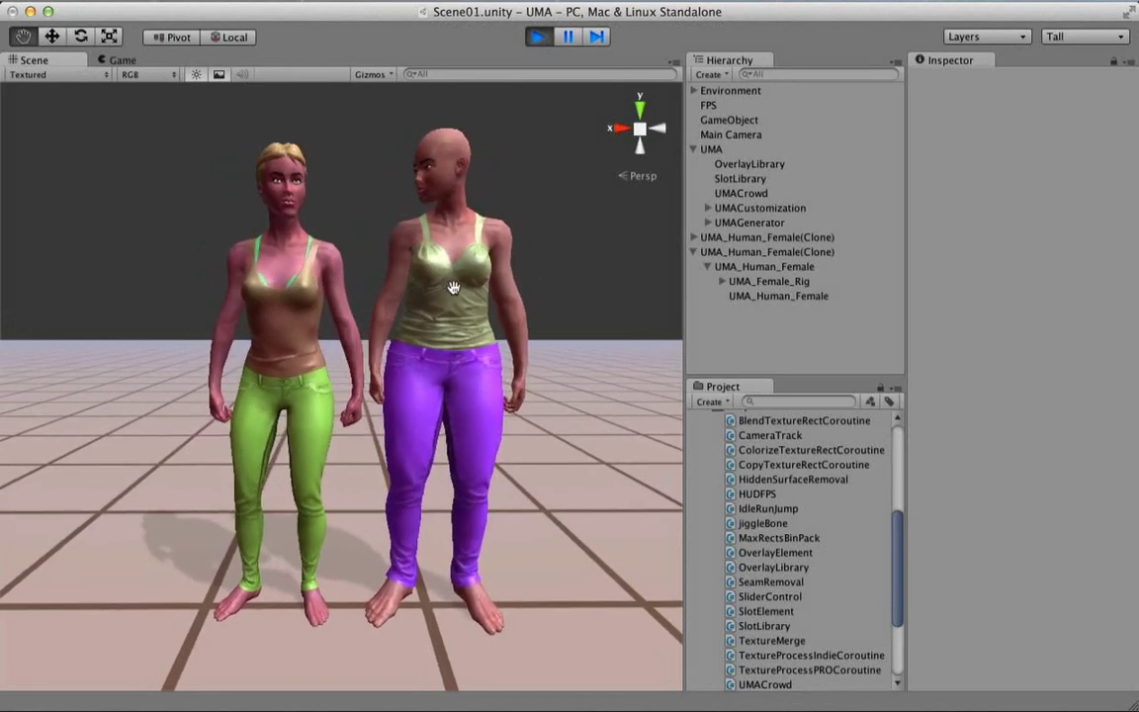
{"action": "left_click_drag", "start_coordinate": [432, 322], "coordinate": [390, 301], "text": "alt"}
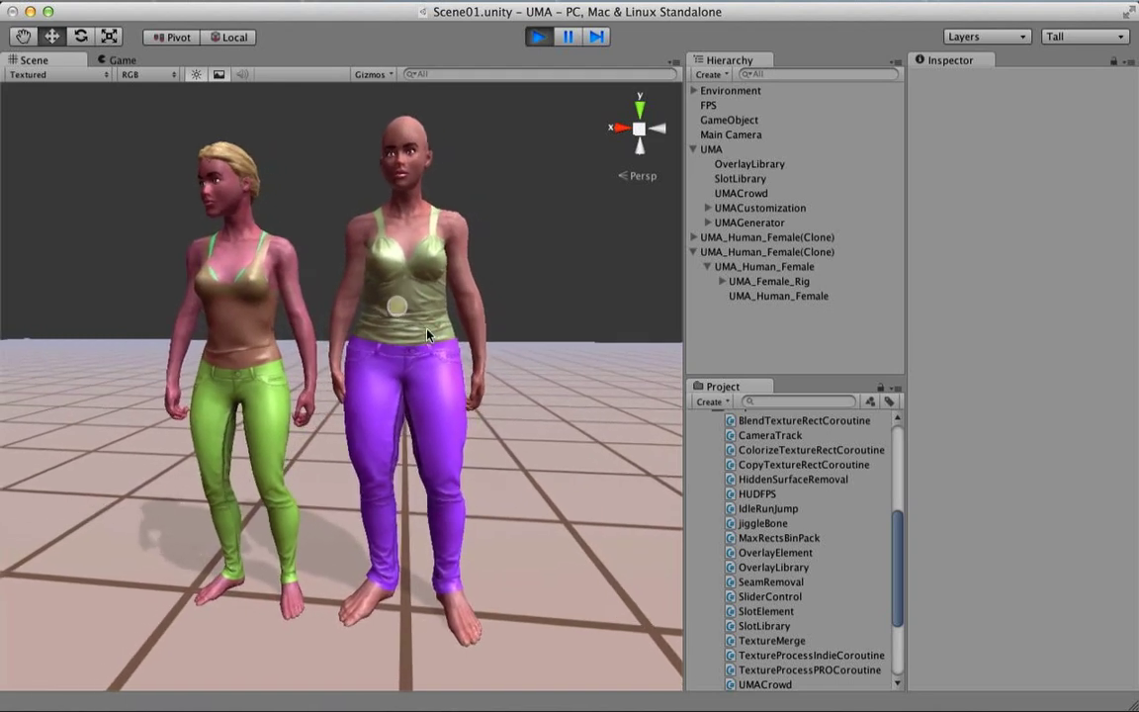
{"action": "right_click_drag", "start_coordinate": [325, 351], "coordinate": [421, 319], "text": "alt"}
{"action": "left_click_drag", "start_coordinate": [416, 322], "coordinate": [372, 326], "text": "alt"}
{"action": "middle_click_drag", "start_coordinate": [371, 327], "coordinate": [402, 293]}
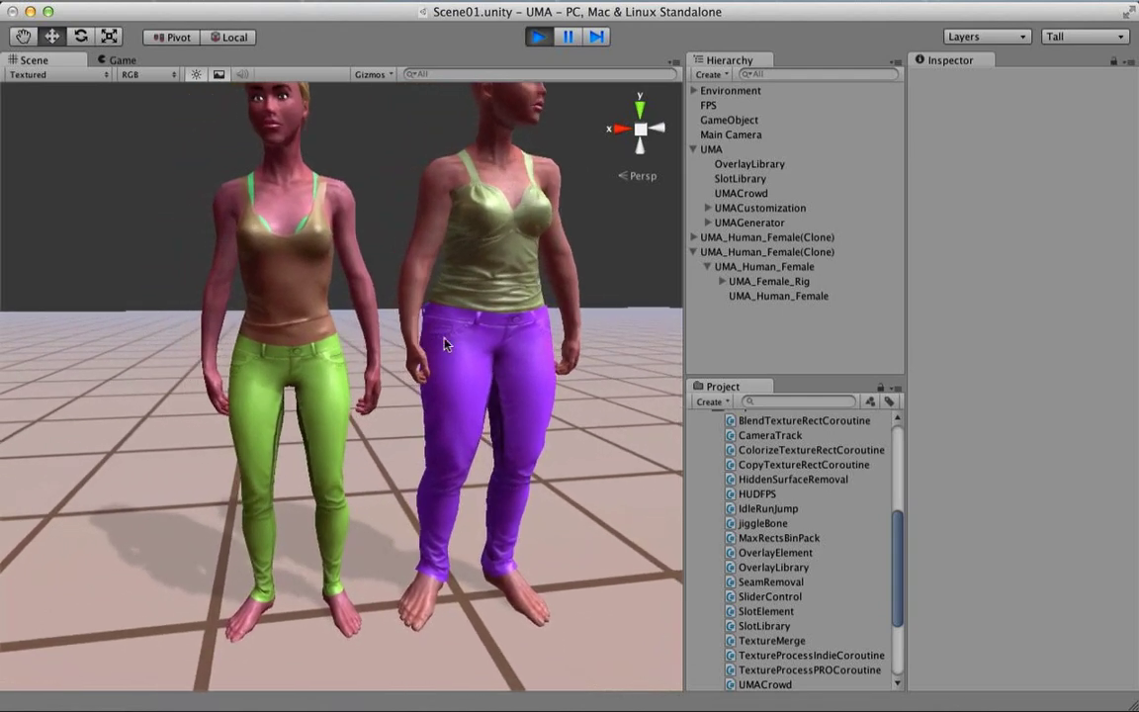
{"action": "left_click_drag", "start_coordinate": [392, 341], "coordinate": [405, 370], "text": "alt"}
{"action": "middle_click_drag", "start_coordinate": [406, 370], "coordinate": [424, 323]}
{"action": "right_click_drag", "start_coordinate": [368, 346], "coordinate": [441, 341], "text": "alt"}
{"action": "middle_click_drag", "start_coordinate": [442, 341], "coordinate": [429, 306]}
{"action": "left_click_drag", "start_coordinate": [429, 306], "coordinate": [391, 364], "text": "alt"}
{"action": "middle_click_drag", "start_coordinate": [385, 244], "coordinate": [420, 454]}
{"action": "left_click_drag", "start_coordinate": [421, 454], "coordinate": [447, 315]}
{"action": "middle_click_drag", "start_coordinate": [387, 322], "coordinate": [449, 372]}
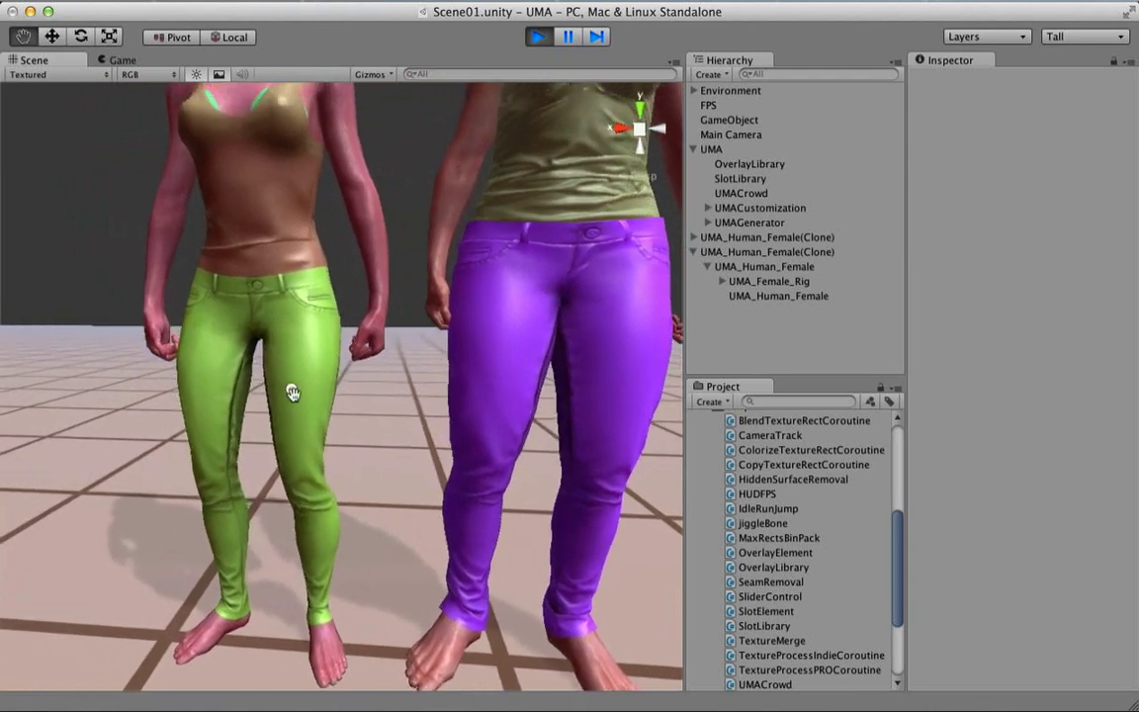
{"action": "left_click_drag", "start_coordinate": [300, 406], "coordinate": [417, 381], "text": "alt"}
{"action": "left_click_drag", "start_coordinate": [415, 471], "coordinate": [282, 437], "text": "alt"}
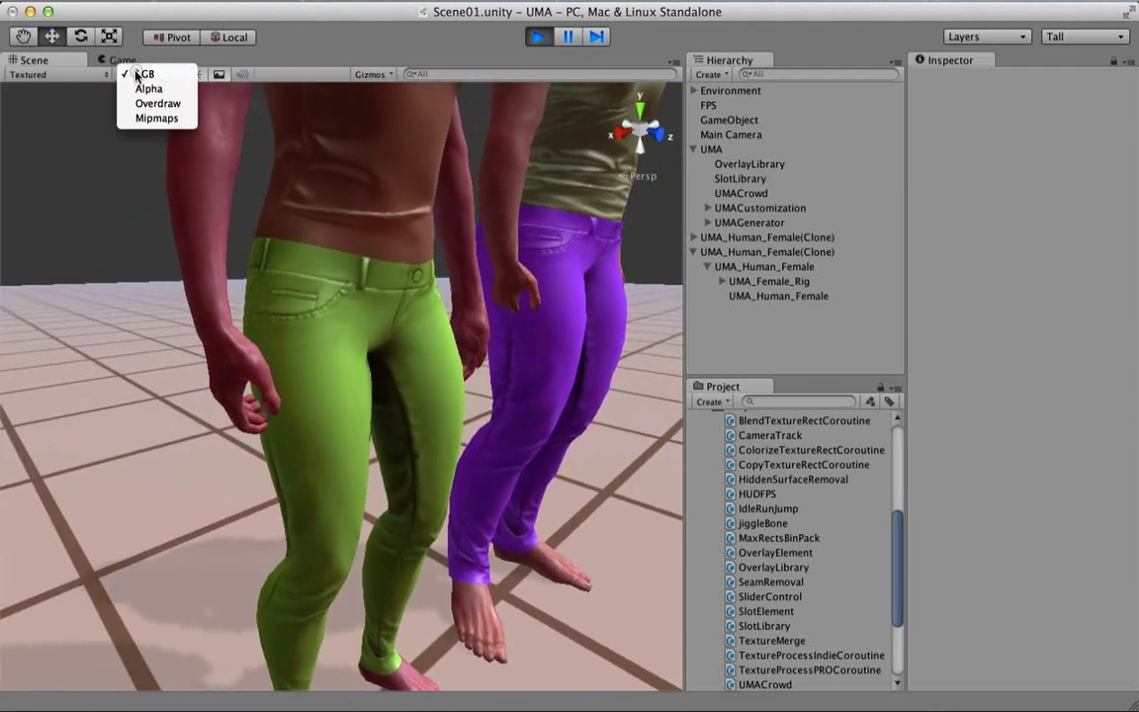
- Show the scene in Textured Wire mode and inspect the mesh of the slimmer avatar's green trousers
{"action": "left_click", "coordinate": [145, 74]}
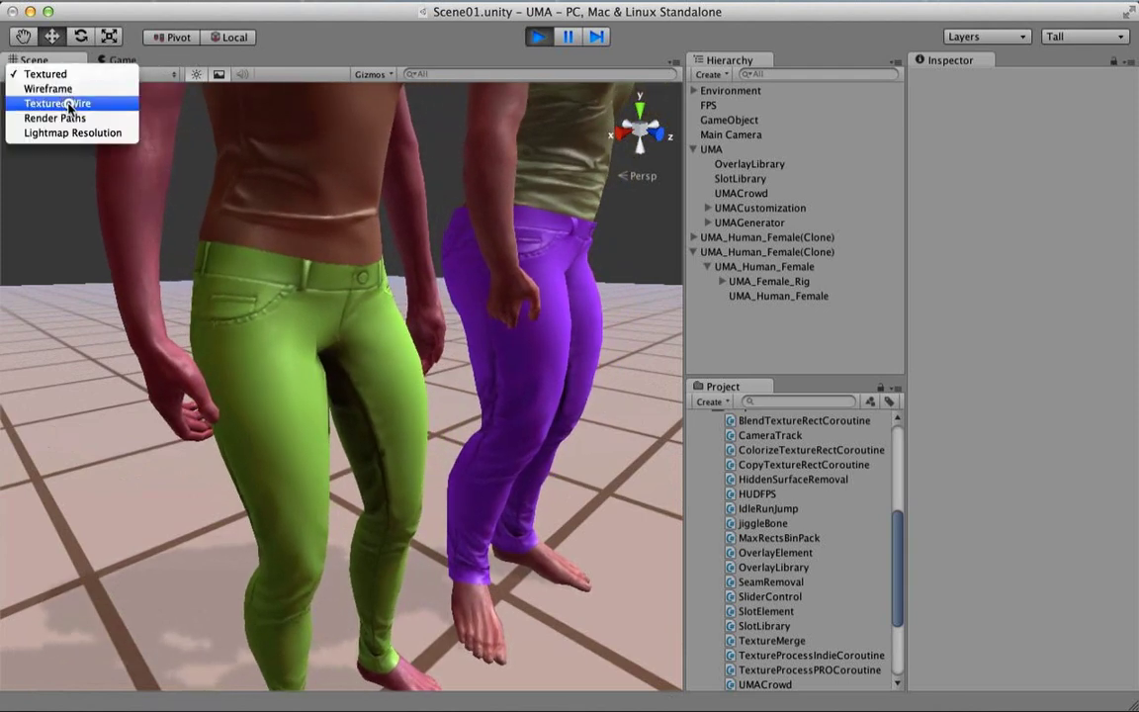
{"action": "middle_click_drag", "start_coordinate": [425, 423], "coordinate": [396, 288]}
{"action": "left_click_drag", "start_coordinate": [409, 272], "coordinate": [272, 293], "text": "alt"}
{"action": "middle_click_drag", "start_coordinate": [272, 293], "coordinate": [347, 313]}
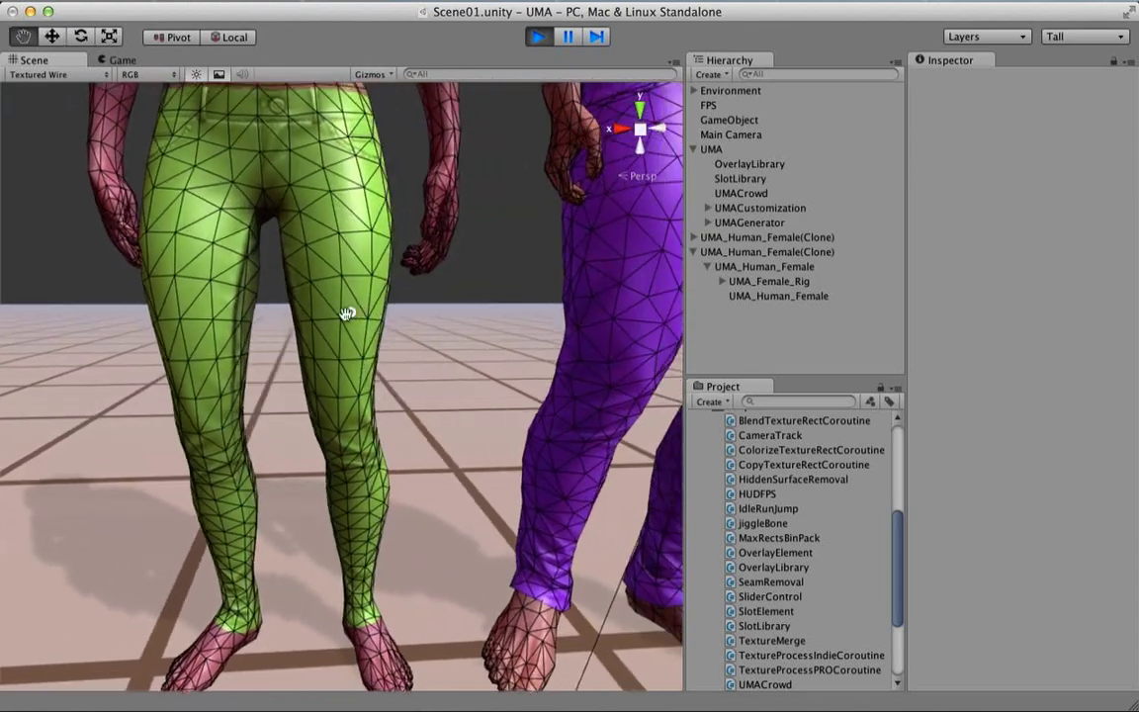
{"action": "left_click_drag", "start_coordinate": [346, 314], "coordinate": [427, 361]}
{"action": "scroll", "coordinate": [395, 370], "scroll_direction": "down", "scroll_amount": 2}
{"action": "left_click_drag", "start_coordinate": [361, 377], "coordinate": [427, 338], "text": "alt"}
{"action": "right_click_drag", "start_coordinate": [323, 216], "coordinate": [297, 287], "text": "alt"}
{"action": "mouse_move", "coordinate": [297, 287]}
{"action": "left_mouse_down"}
{"action": "mouse_move", "coordinate": [327, 425]}
{"action": "mouse_move", "coordinate": [338, 326]}
{"action": "mouse_move", "coordinate": [339, 351]}
{"action": "mouse_move", "coordinate": [431, 356]}
{"action": "mouse_move", "coordinate": [325, 348]}
{"action": "mouse_move", "coordinate": [353, 323]}
{"action": "mouse_move", "coordinate": [386, 374]}
{"action": "mouse_move", "coordinate": [464, 381]}
{"action": "mouse_move", "coordinate": [388, 379]}
{"action": "mouse_move", "coordinate": [382, 323]}
{"action": "mouse_move", "coordinate": [326, 369]}
{"action": "mouse_move", "coordinate": [426, 344]}
{"action": "mouse_move", "coordinate": [376, 351]}
{"action": "left_mouse_up"}
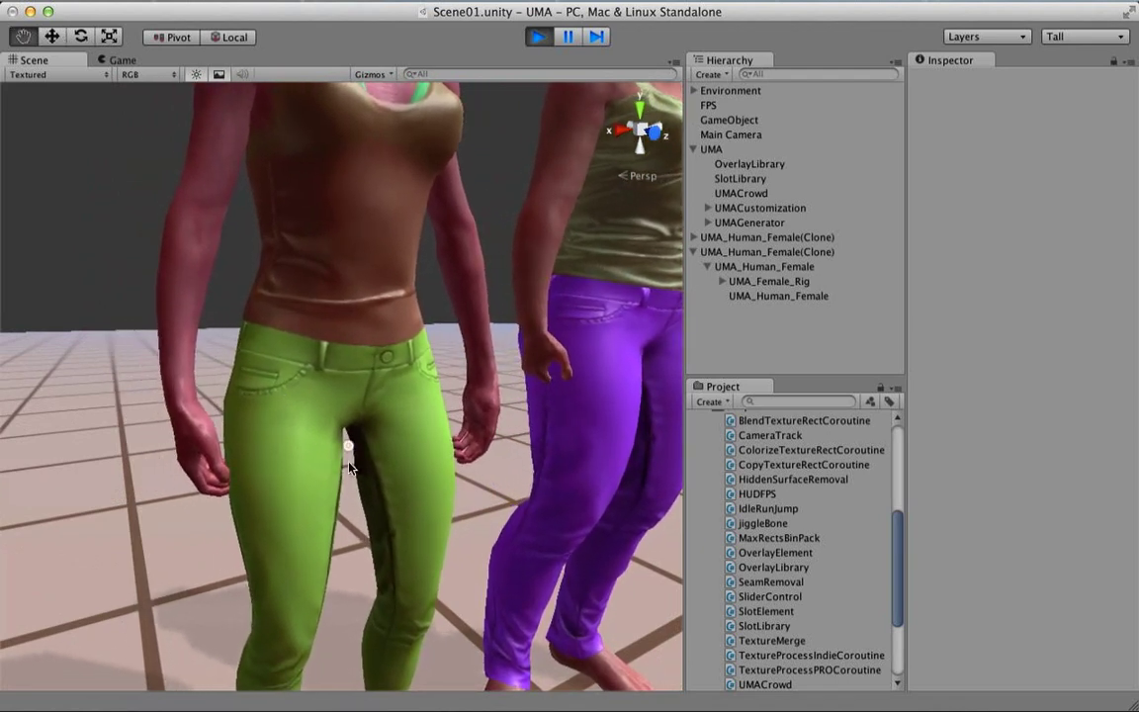
- Examine the larger avatar's purple trousers with textured shading and in Textured Wire mode, comparing their mesh with the green trousers
{"action": "scroll", "coordinate": [346, 432], "scroll_direction": "down", "scroll_amount": 2}
{"action": "middle_click_drag", "start_coordinate": [346, 432], "coordinate": [343, 374]}
{"action": "left_click_drag", "start_coordinate": [344, 354], "coordinate": [420, 349], "text": "alt"}
{"action": "left_click", "coordinate": [59, 75]}
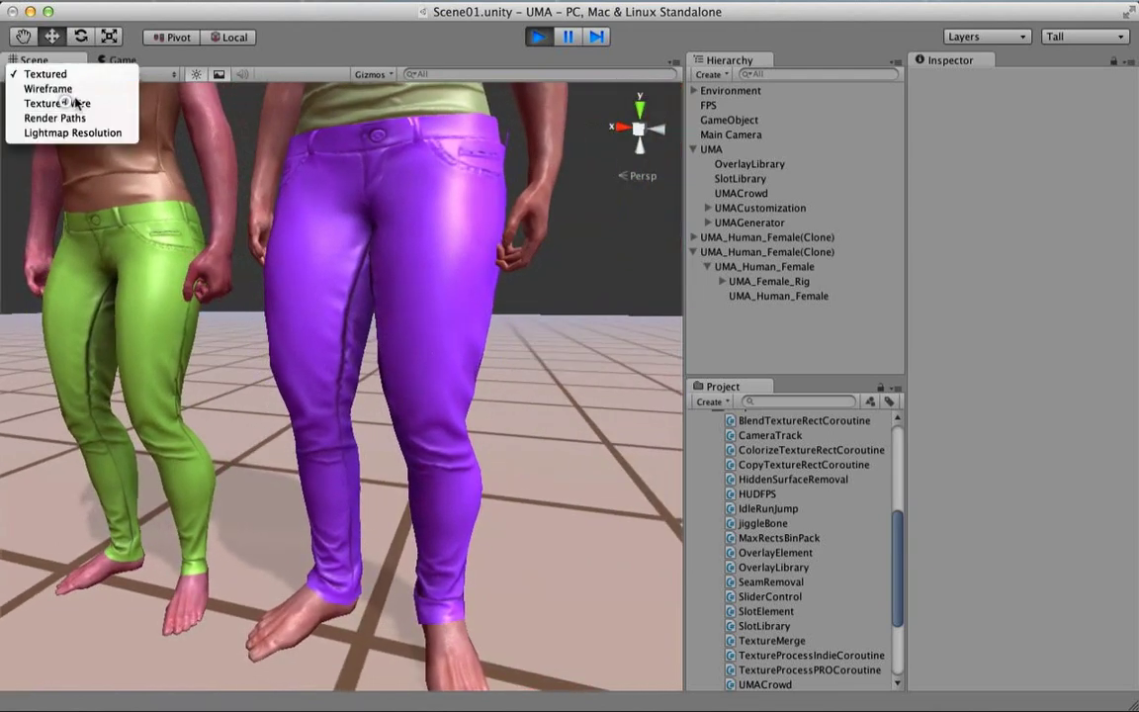
{"action": "left_click", "coordinate": [66, 103]}
{"action": "left_click_drag", "start_coordinate": [264, 293], "coordinate": [373, 306], "text": "alt"}
{"action": "middle_click_drag", "start_coordinate": [335, 310], "coordinate": [355, 315]}
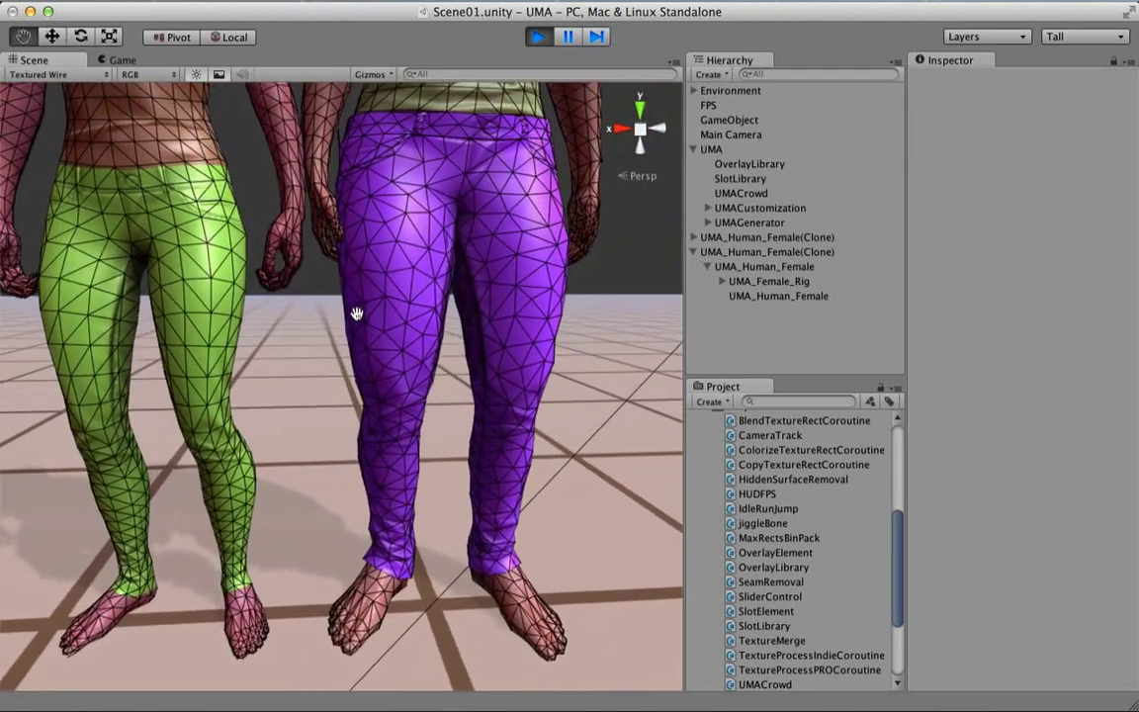
{"action": "left_click_drag", "start_coordinate": [360, 356], "coordinate": [400, 339], "text": "alt"}
{"action": "middle_click_drag", "start_coordinate": [374, 321], "coordinate": [373, 321]}
{"action": "left_click_drag", "start_coordinate": [374, 324], "coordinate": [341, 287], "text": "alt"}
{"action": "scroll", "coordinate": [370, 312], "scroll_direction": "down", "scroll_amount": 3}
{"action": "middle_click_drag", "start_coordinate": [372, 311], "coordinate": [333, 340]}
{"action": "left_click_drag", "start_coordinate": [332, 340], "coordinate": [422, 330], "text": "alt"}
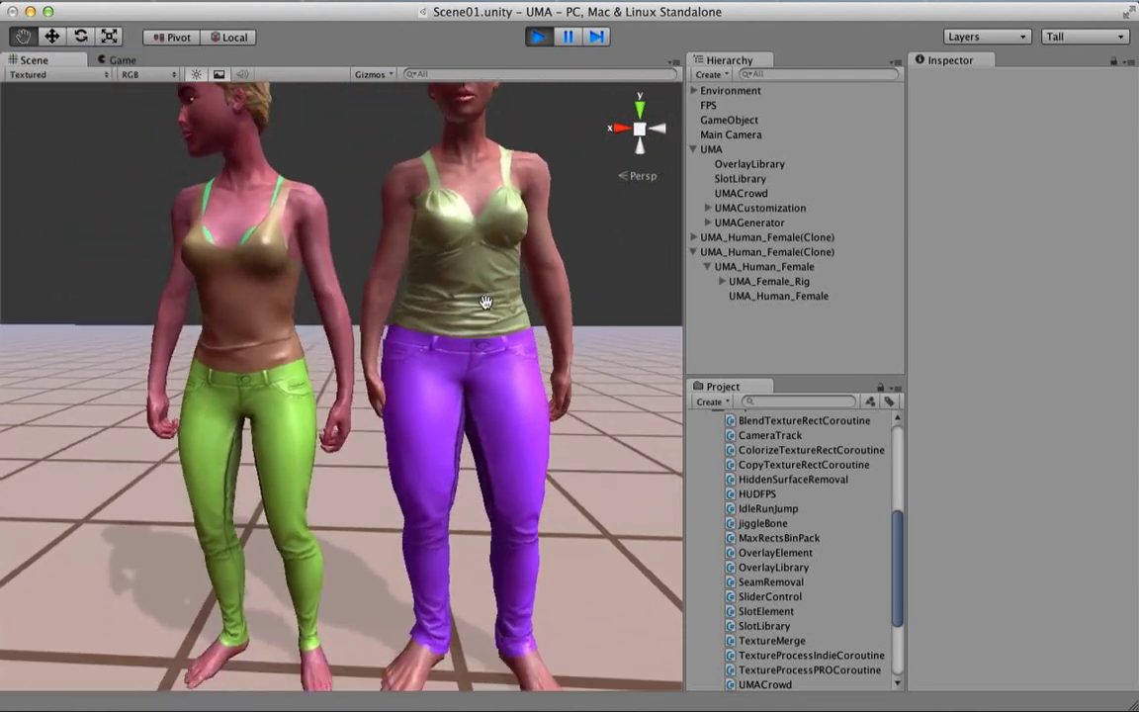
- Compare the full bodies of both female avatars with plain textured shading
{"action": "middle_click_drag", "start_coordinate": [450, 278], "coordinate": [472, 295]}
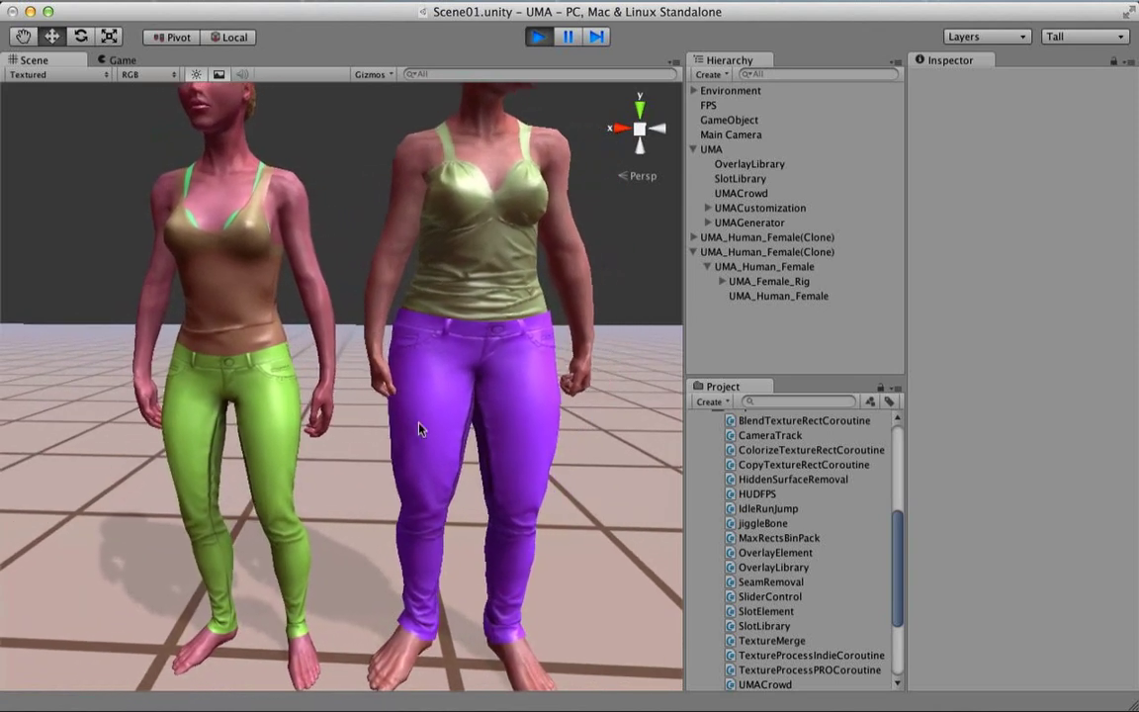
{"action": "right_click_drag", "start_coordinate": [336, 348], "coordinate": [372, 344], "text": "alt"}
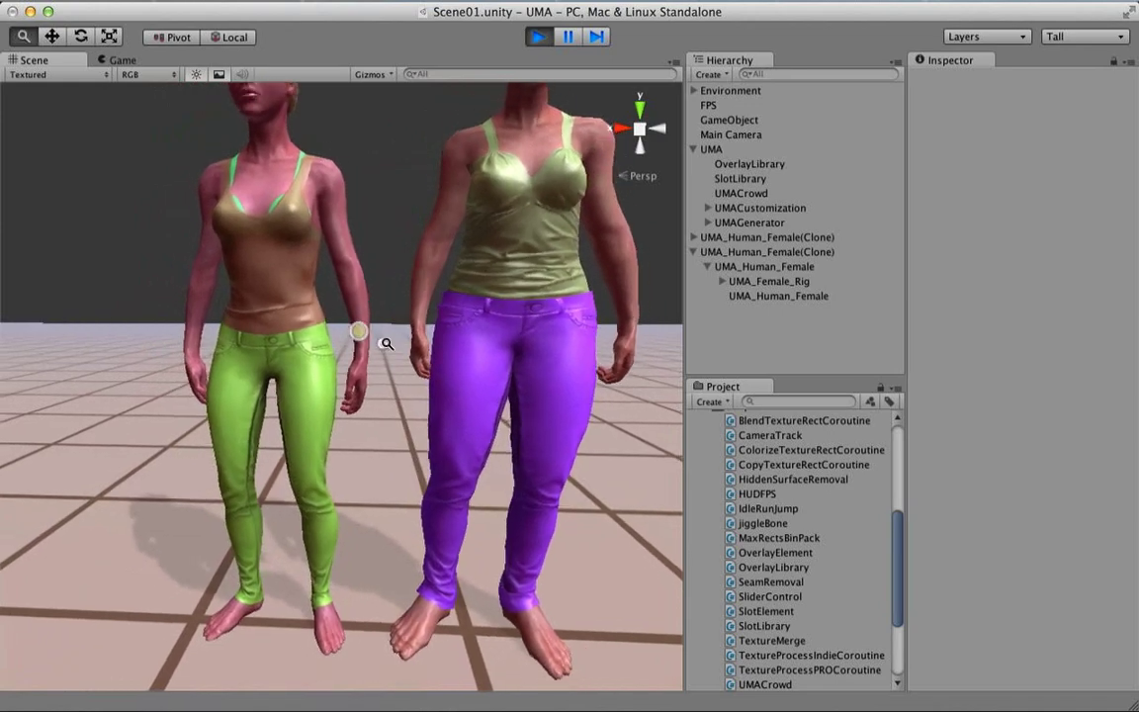
{"action": "left_click_drag", "start_coordinate": [372, 344], "coordinate": [636, 410], "text": "alt"}
{"action": "right_click_drag", "start_coordinate": [138, 407], "coordinate": [651, 308], "text": "alt"}
{"action": "left_click_drag", "start_coordinate": [298, 407], "coordinate": [432, 373], "text": "alt"}
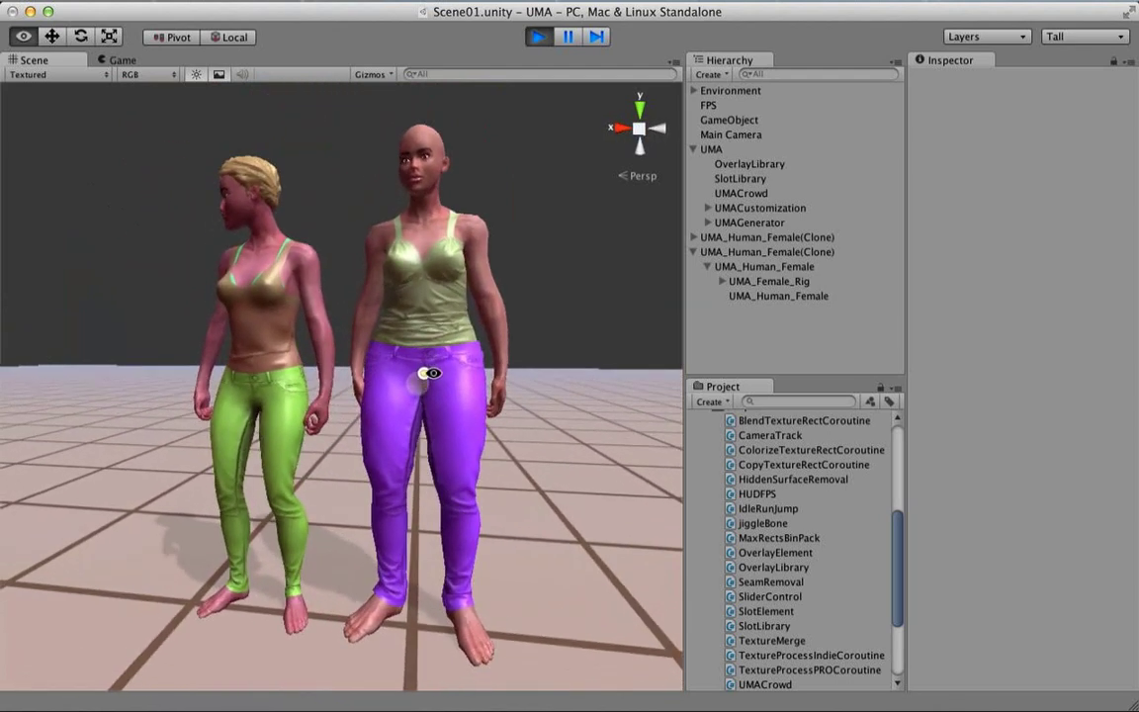
- Stop play mode and switch to the UMA_028.blend file open in Blender on the second desktop
{"action": "left_click", "coordinate": [540, 38]}
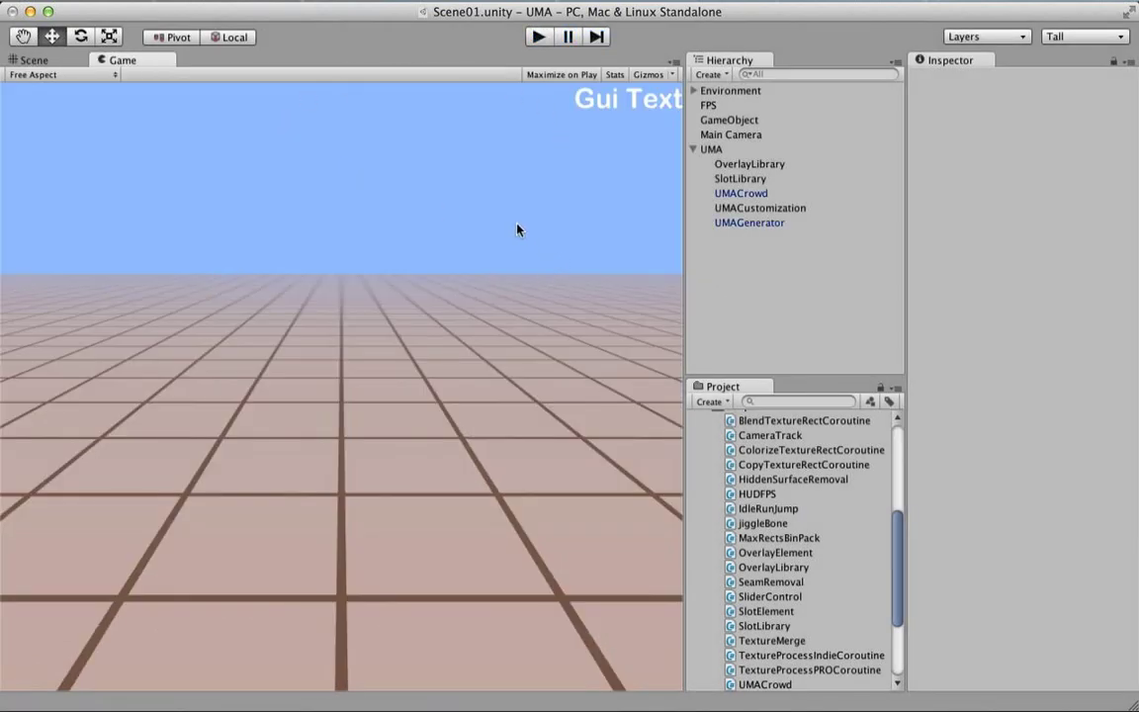
{"action": "key", "text": "ctrl+Up"}
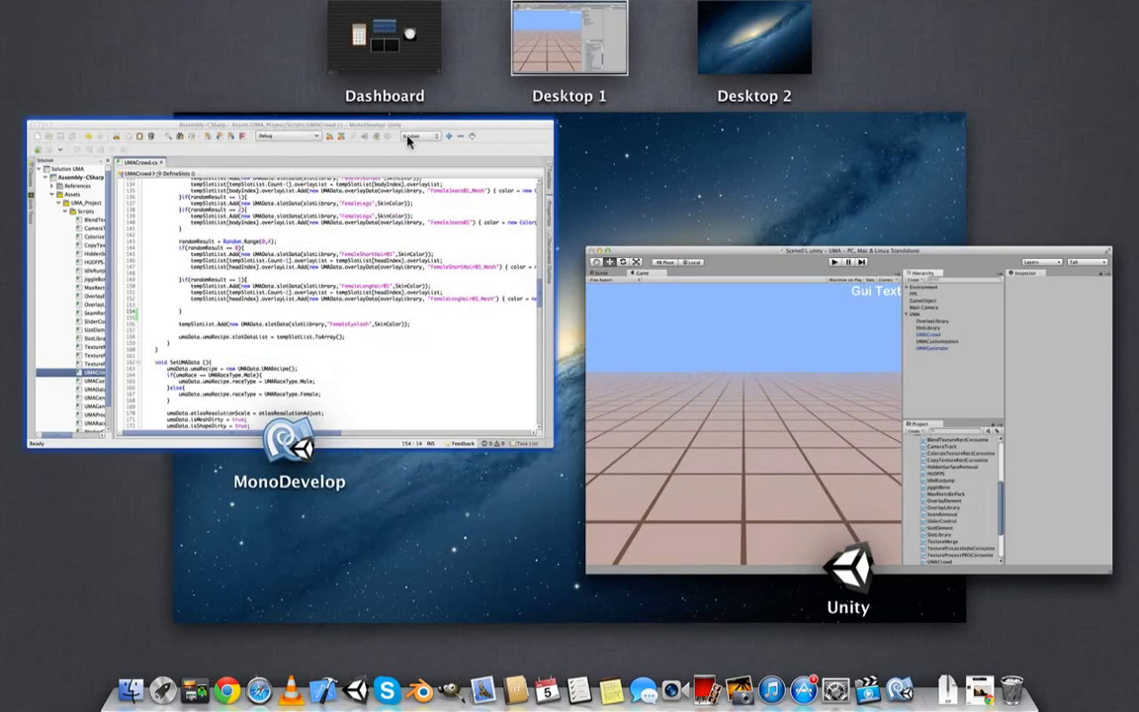
{"action": "key", "text": "ctrl+Up"}
{"action": "key", "text": "ctrl+Up"}
{"action": "left_click", "coordinate": [746, 46]}
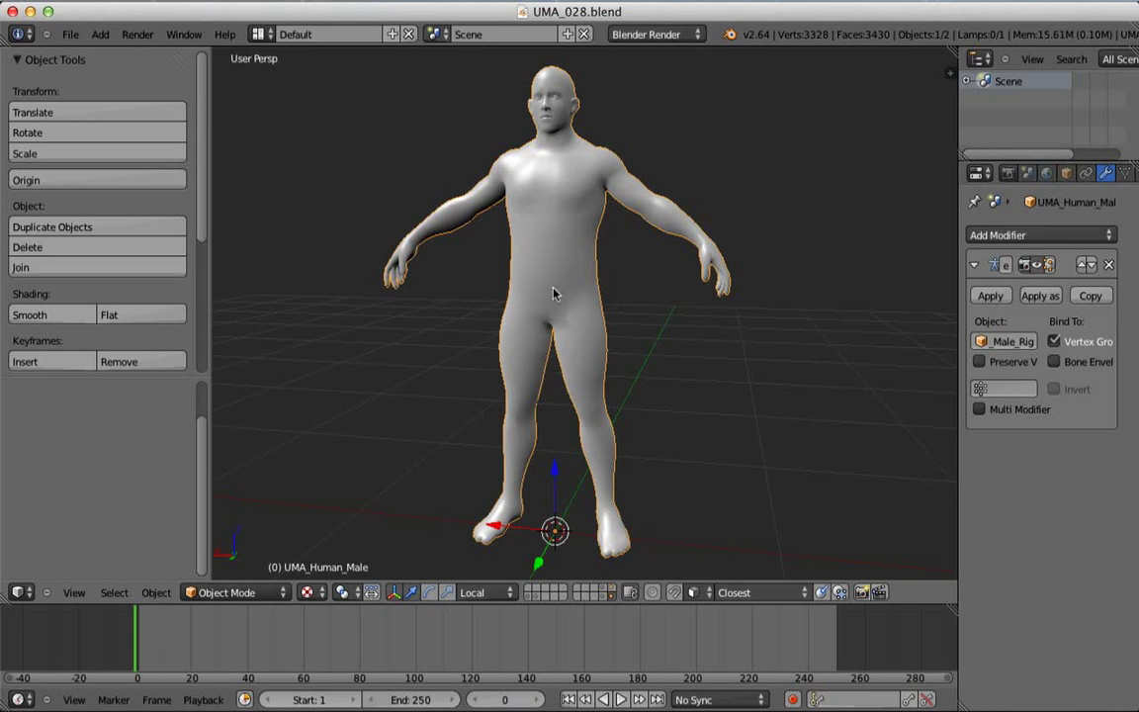
- Examine the male base model with its armature layer shown and hidden
{"action": "scroll", "coordinate": [565, 247], "scroll_direction": "up", "scroll_amount": 1}
{"action": "middle_click_drag", "start_coordinate": [567, 257], "coordinate": [602, 359], "text": "shift"}
{"action": "scroll", "coordinate": [574, 312], "scroll_direction": "up", "scroll_amount": 1}
{"action": "scroll", "coordinate": [579, 326], "scroll_direction": "up", "scroll_amount": 1}
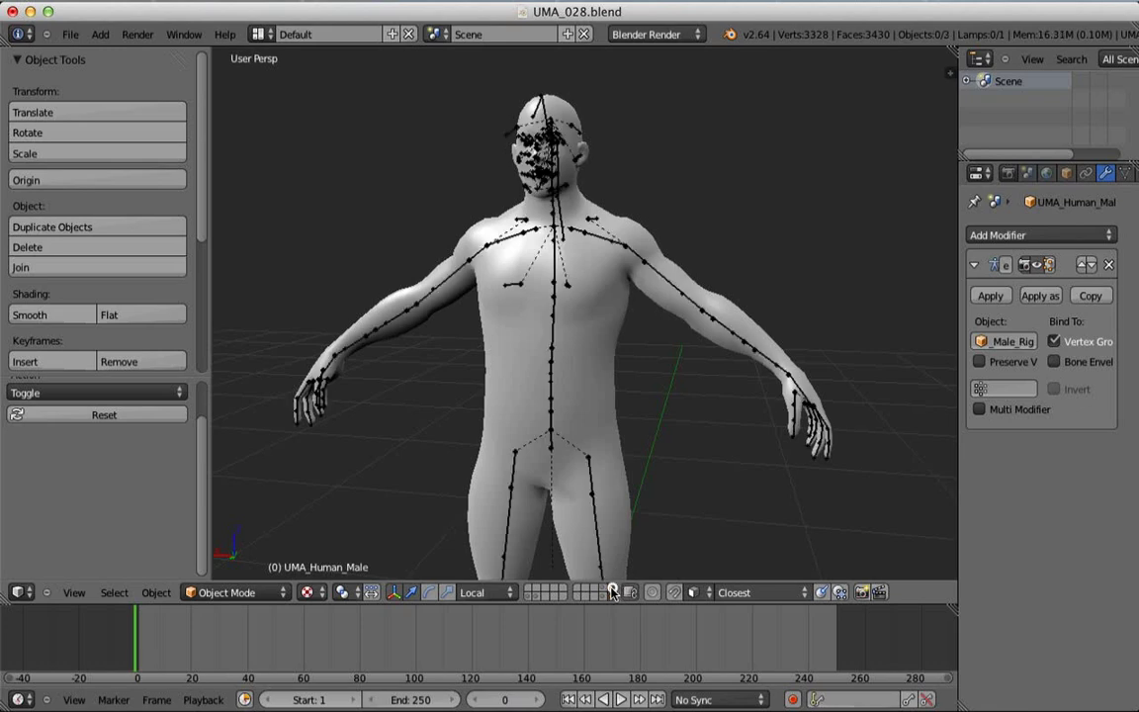
{"action": "middle_click_drag", "start_coordinate": [587, 436], "coordinate": [617, 420]}
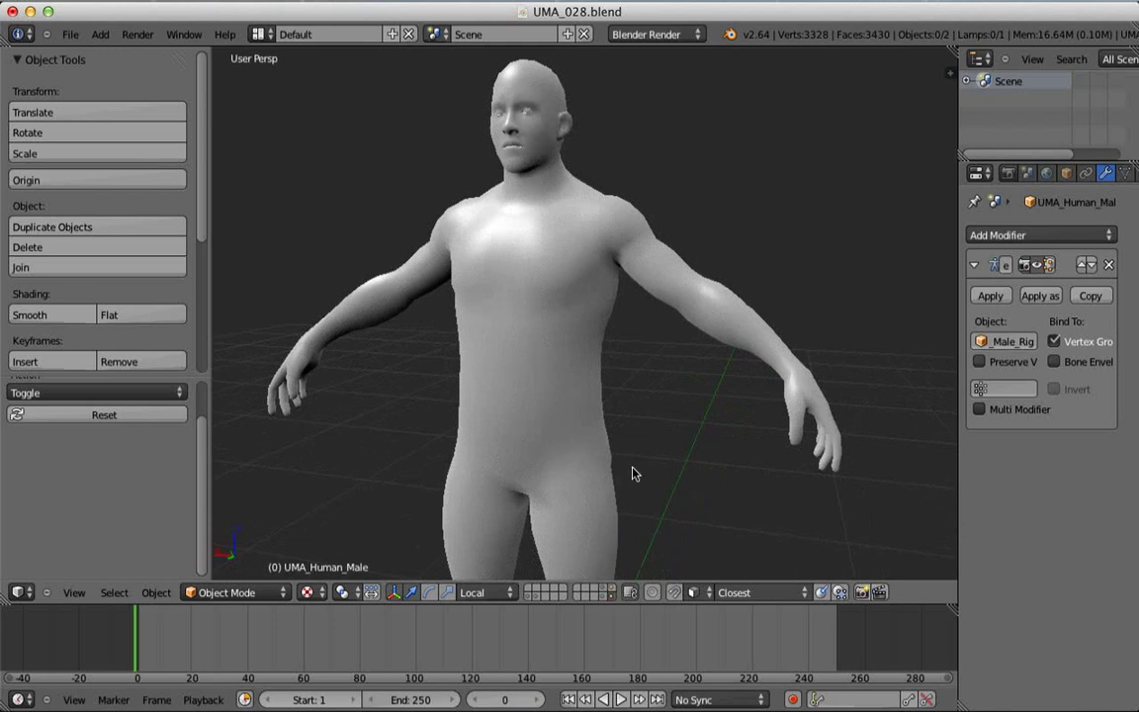
{"action": "middle_click_drag", "start_coordinate": [634, 473], "coordinate": [607, 422]}
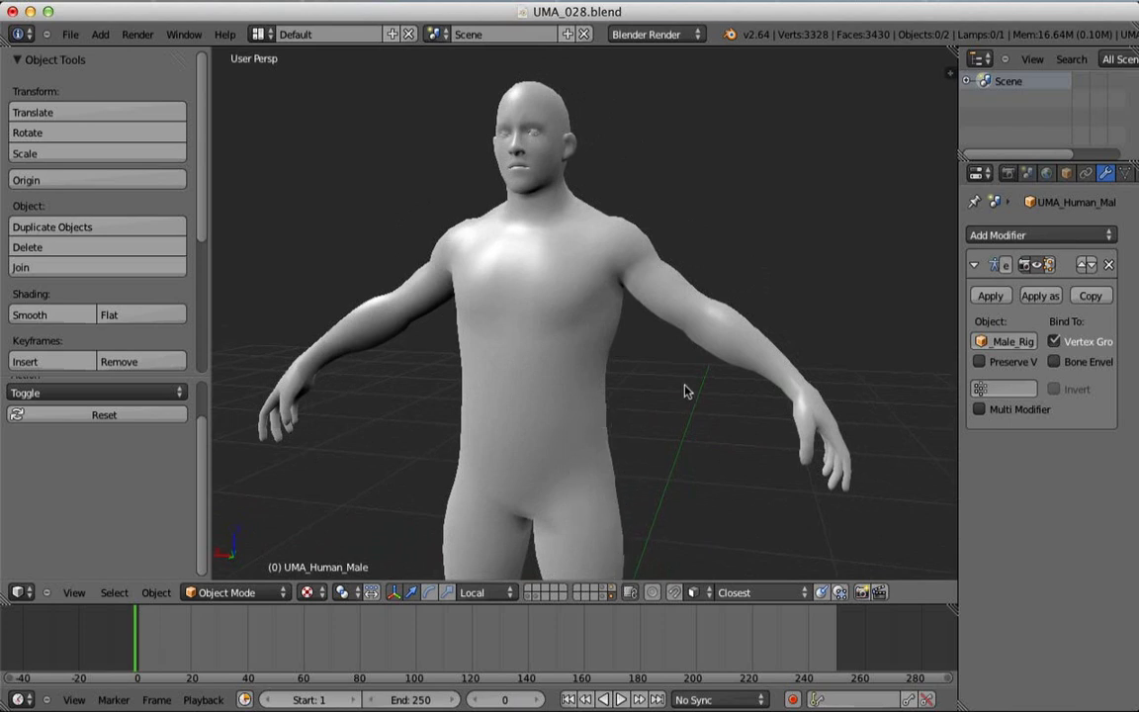
{"action": "middle_click_drag", "start_coordinate": [684, 393], "coordinate": [614, 410]}
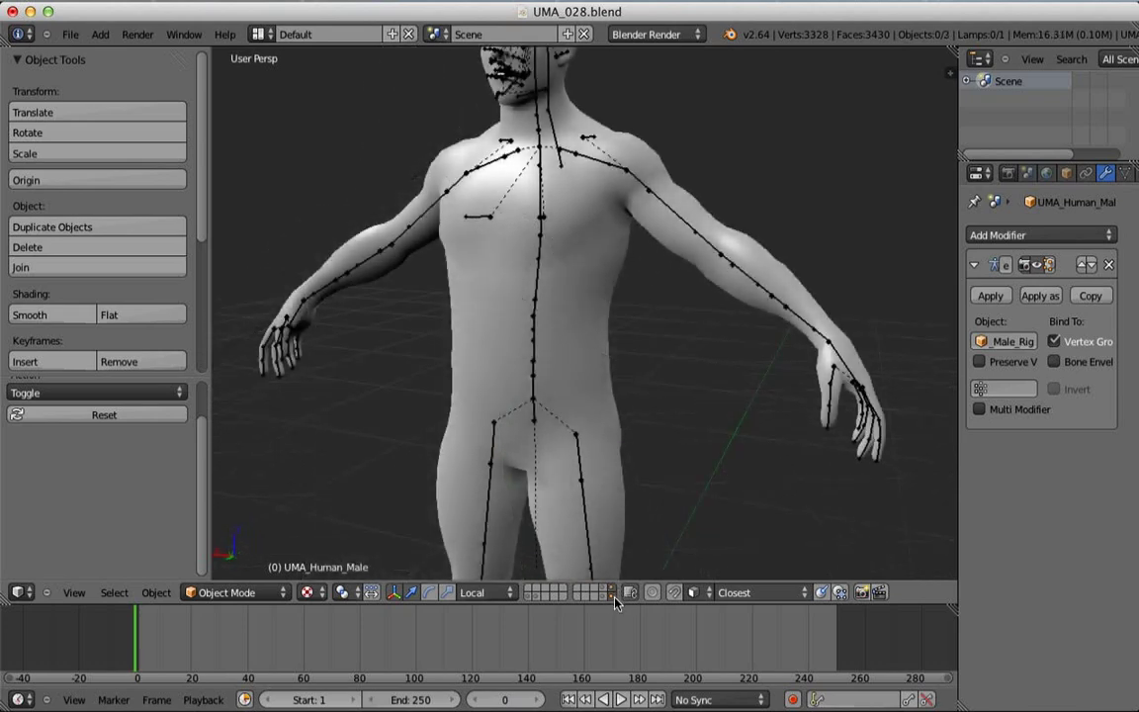
- Inspect the male body mesh's topology in edit mode and return to object mode
{"action": "left_click", "coordinate": [610, 597]}
{"action": "middle_click_drag", "start_coordinate": [525, 308], "coordinate": [555, 280]}
{"action": "key", "text": "Tab"}
{"action": "mouse_move", "coordinate": [592, 327]}
{"action": "middle_mouse_down"}
{"action": "mouse_move", "coordinate": [736, 328]}
{"action": "mouse_move", "coordinate": [585, 336]}
{"action": "middle_mouse_up"}
{"action": "middle_click_drag", "start_coordinate": [613, 396], "coordinate": [630, 363], "text": "shift"}
{"action": "scroll", "coordinate": [626, 267], "scroll_direction": "down", "scroll_amount": 2}
{"action": "scroll", "coordinate": [639, 295], "scroll_direction": "up", "scroll_amount": 1}
{"action": "scroll", "coordinate": [618, 341], "scroll_direction": "up", "scroll_amount": 2}
{"action": "key", "text": "a"}
{"action": "key", "text": "Tab"}
{"action": "mouse_move", "coordinate": [588, 456]}
{"action": "middle_mouse_down"}
{"action": "mouse_move", "coordinate": [605, 399]}
{"action": "mouse_move", "coordinate": [572, 406]}
{"action": "middle_mouse_up"}
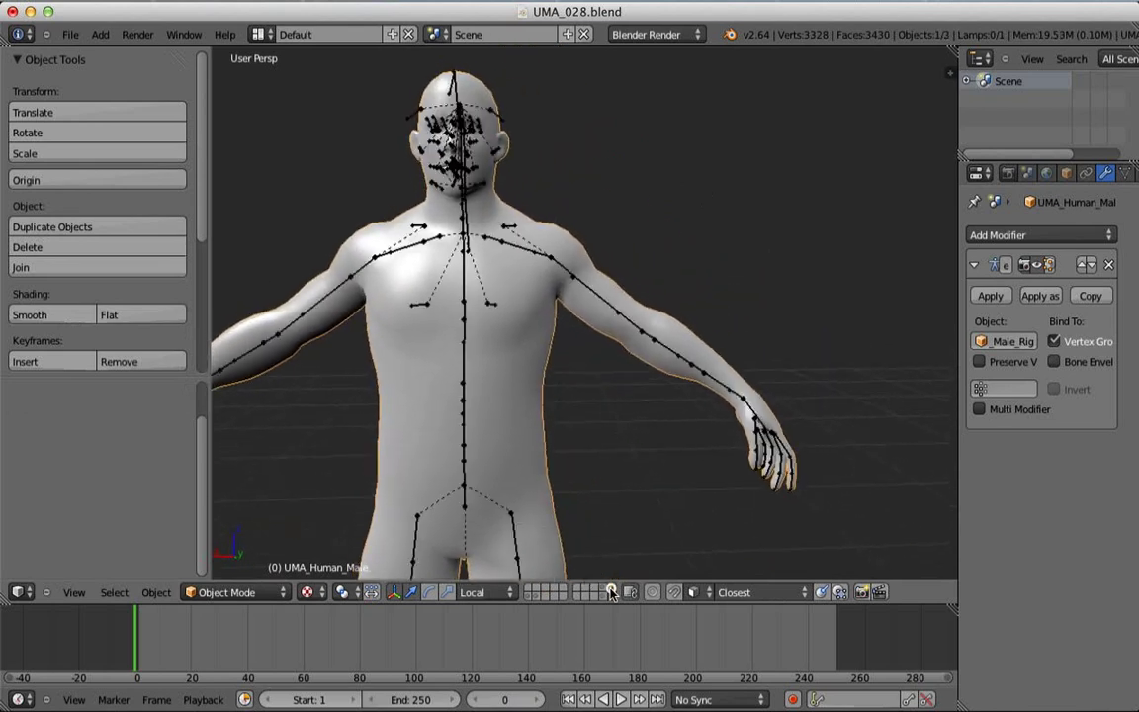
- Put the male armature into Pose Mode and examine the left arm bone chain
{"action": "middle_click_drag", "start_coordinate": [595, 389], "coordinate": [710, 388]}
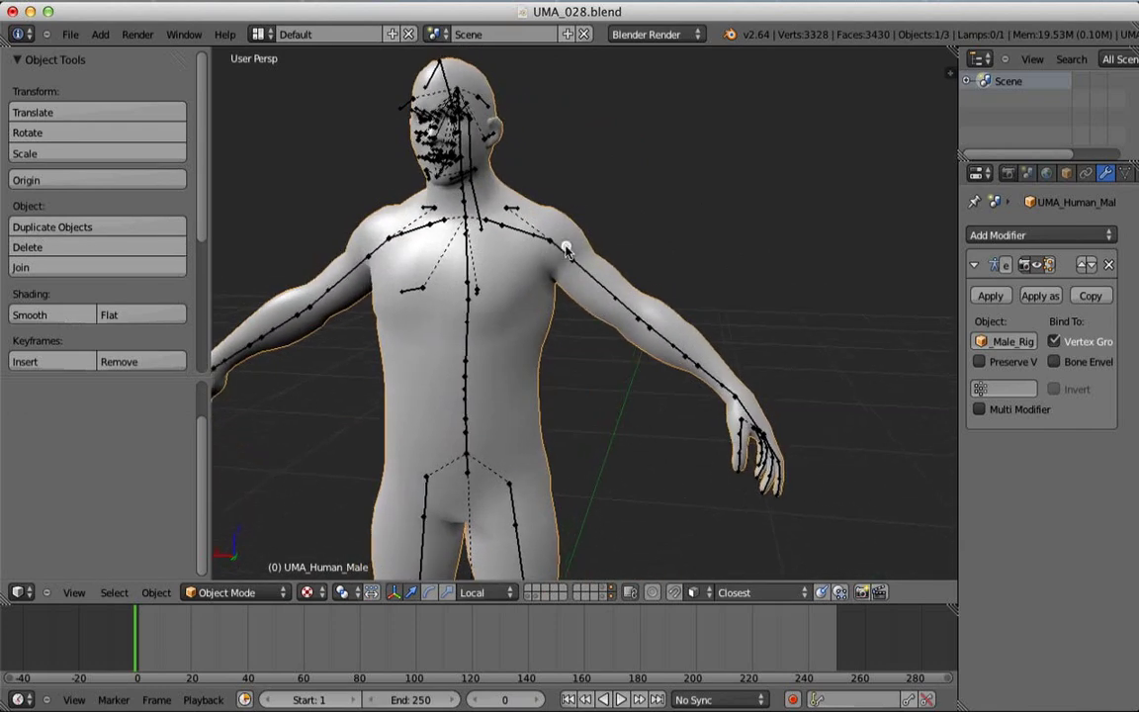
{"action": "right_click", "coordinate": [566, 252]}
{"action": "key", "text": "ctrl+Tab"}
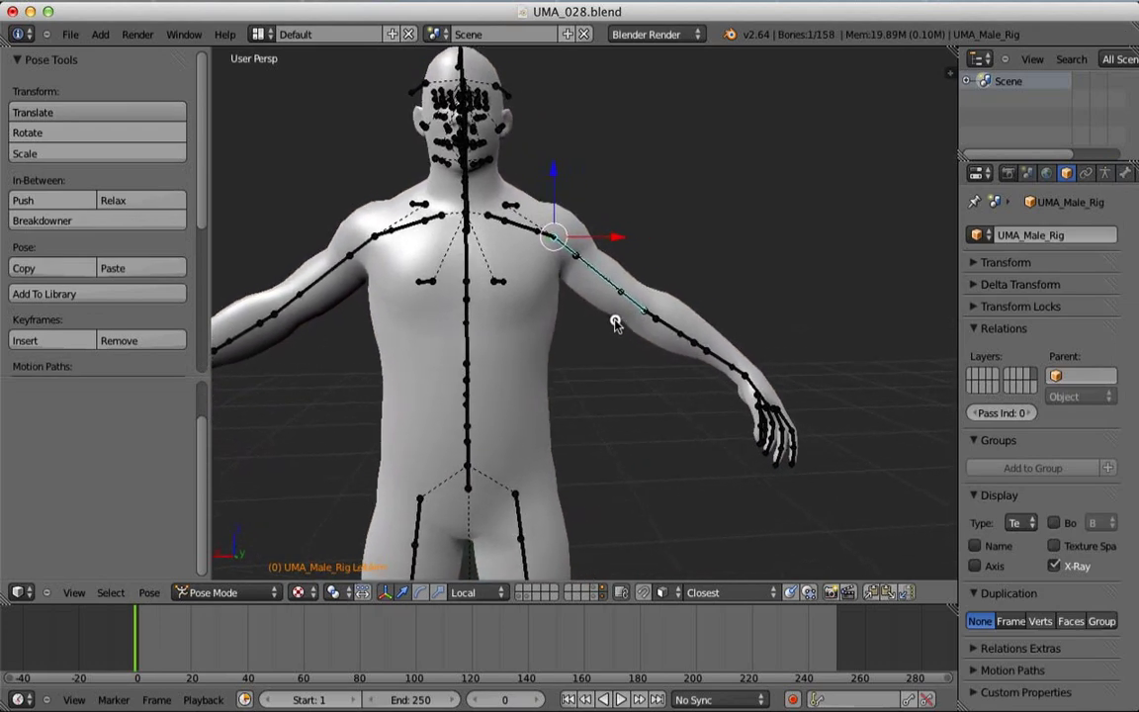
{"action": "middle_click_drag", "start_coordinate": [623, 317], "coordinate": [575, 326], "text": "shift"}
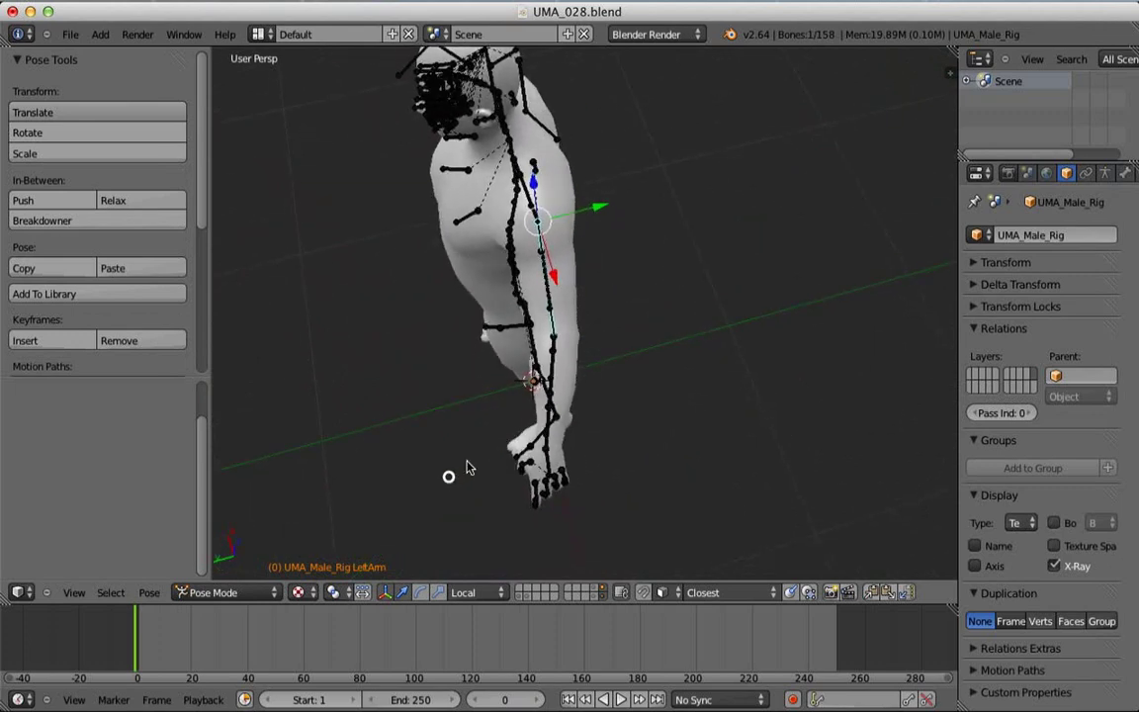
{"action": "middle_click_drag", "start_coordinate": [582, 408], "coordinate": [645, 381]}
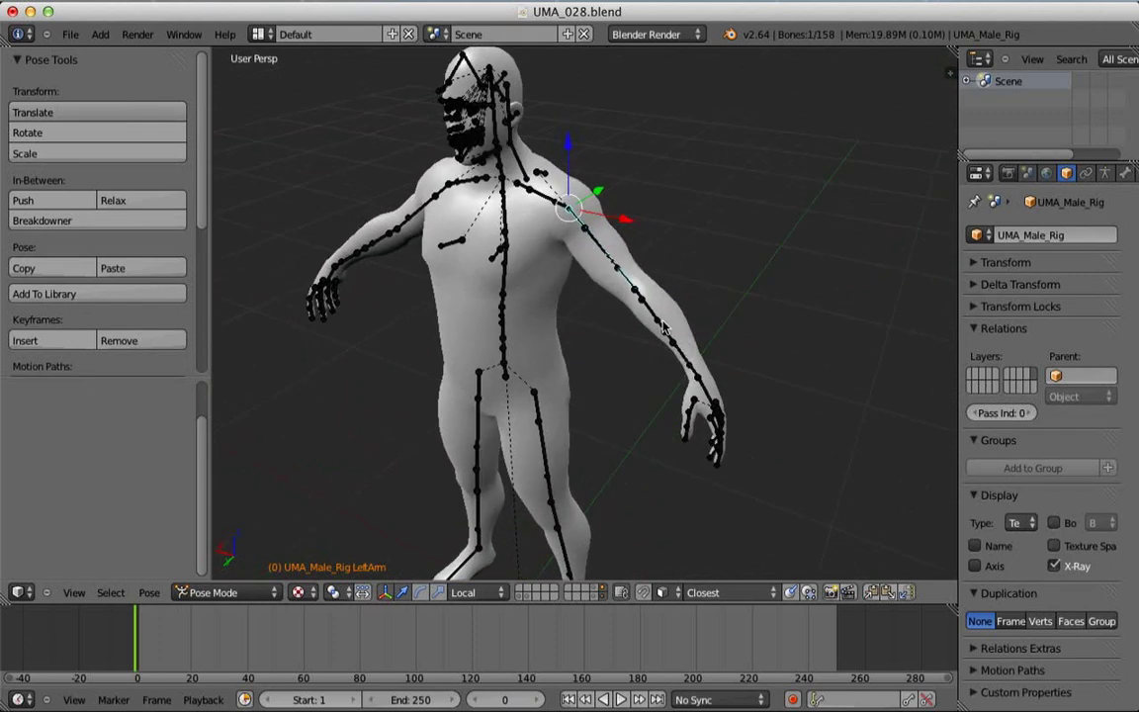
{"action": "middle_click_drag", "start_coordinate": [621, 280], "coordinate": [643, 353]}
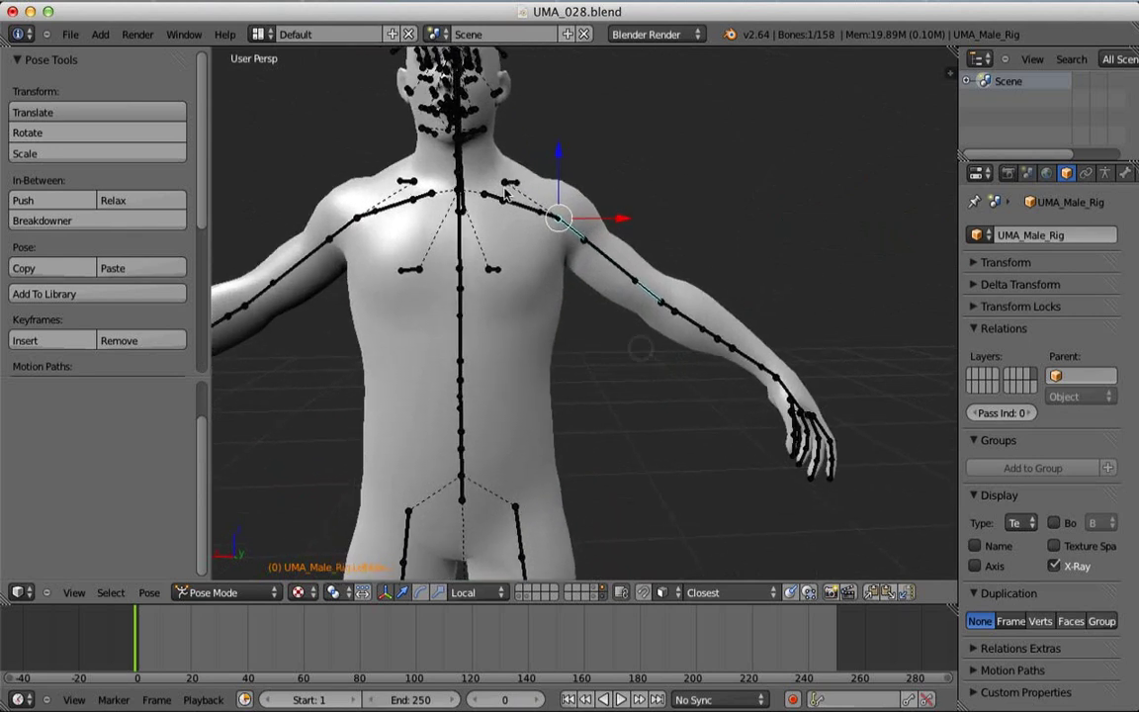
- Rotate the left shoulder bone by about -22.5° to raise the arm
{"action": "key", "text": "r"}
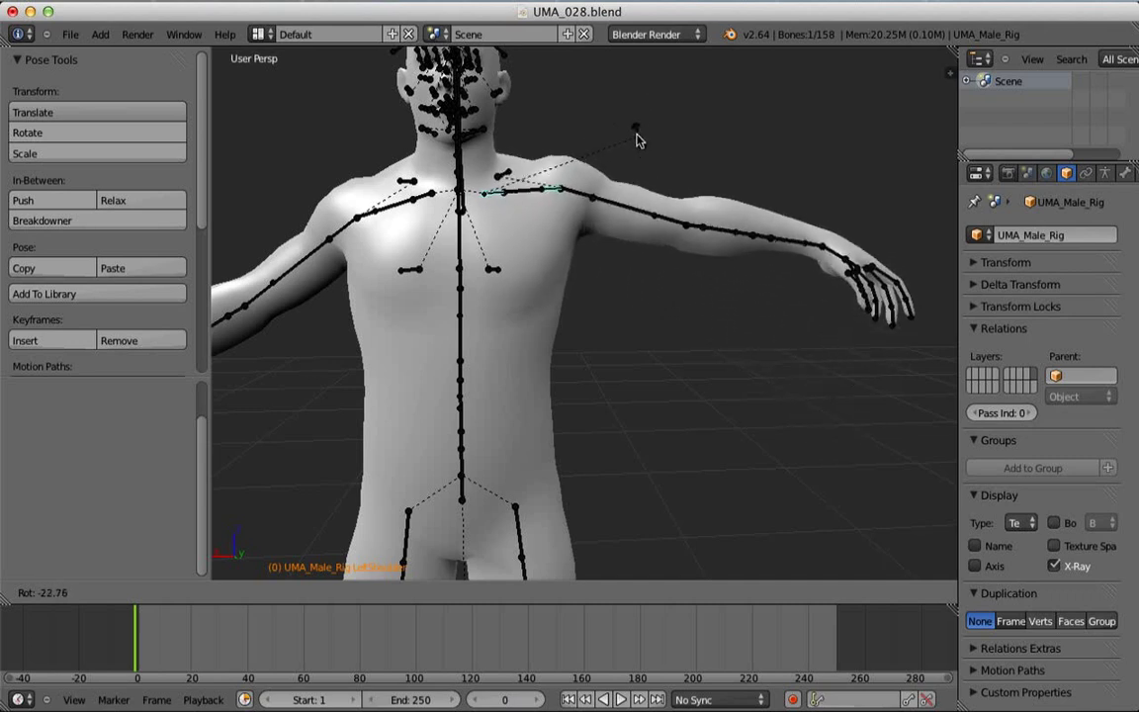
{"action": "left_click", "coordinate": [637, 139]}
{"action": "middle_click_drag", "start_coordinate": [677, 255], "coordinate": [620, 264], "text": "shift"}
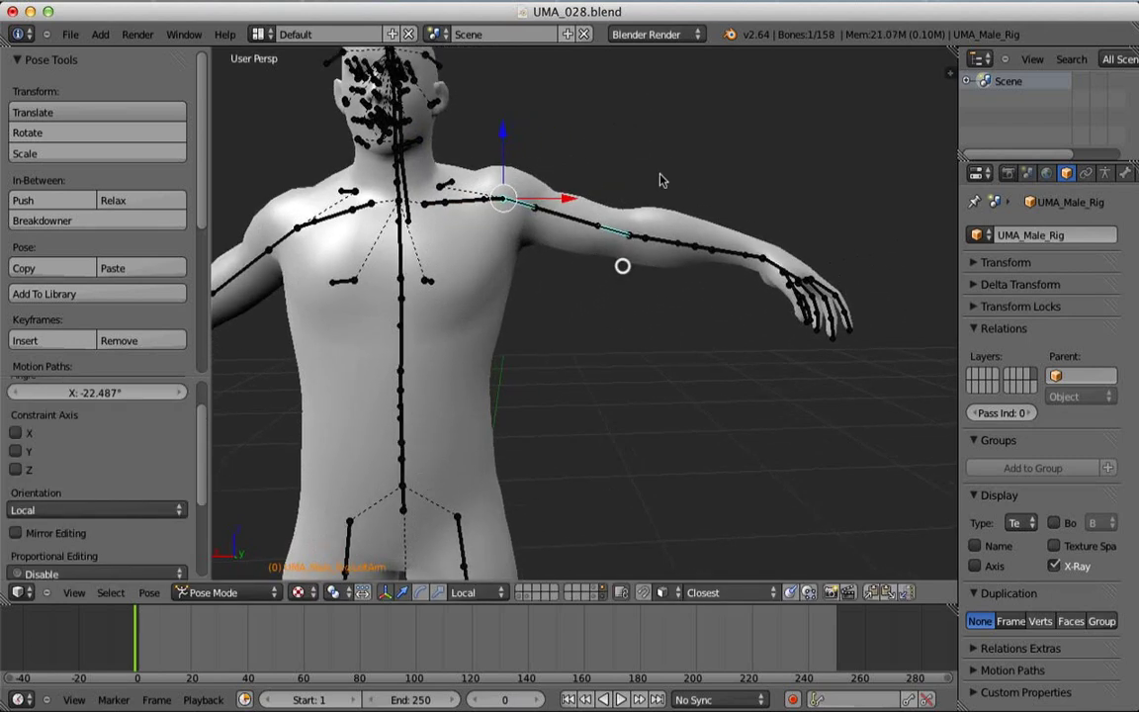
- Scale the left upper arm bone uniformly by about 1.377
{"action": "key", "text": "s"}
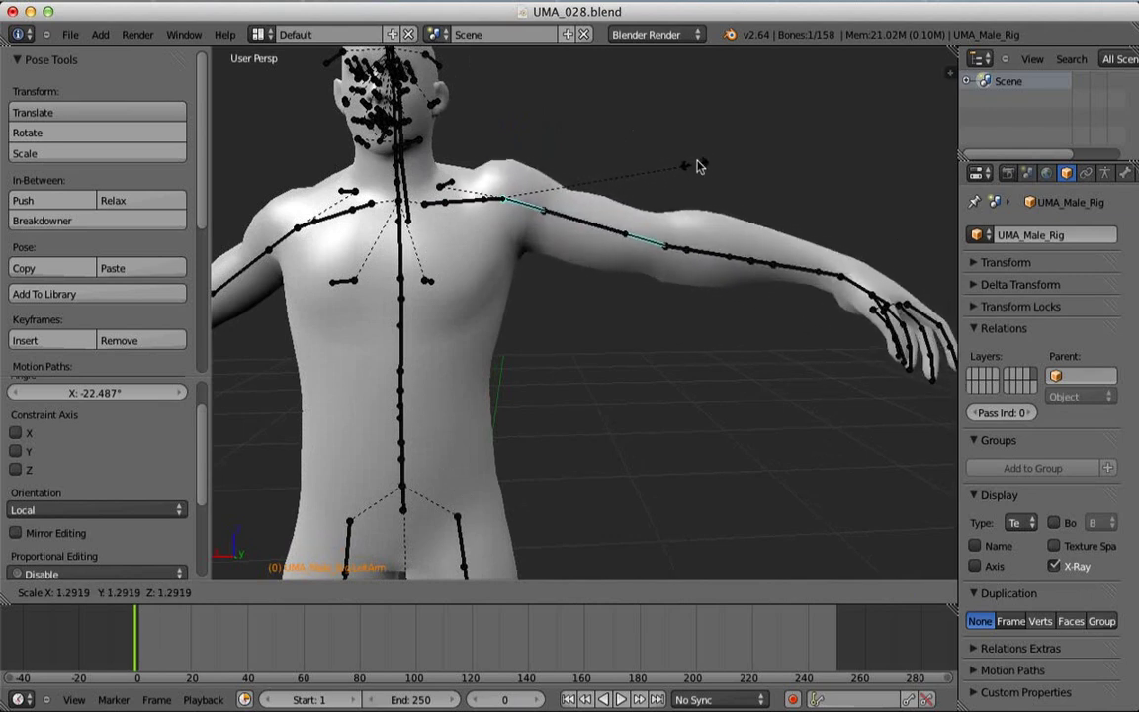
{"action": "left_click", "coordinate": [742, 204]}
{"action": "middle_click_drag", "start_coordinate": [743, 203], "coordinate": [632, 311]}
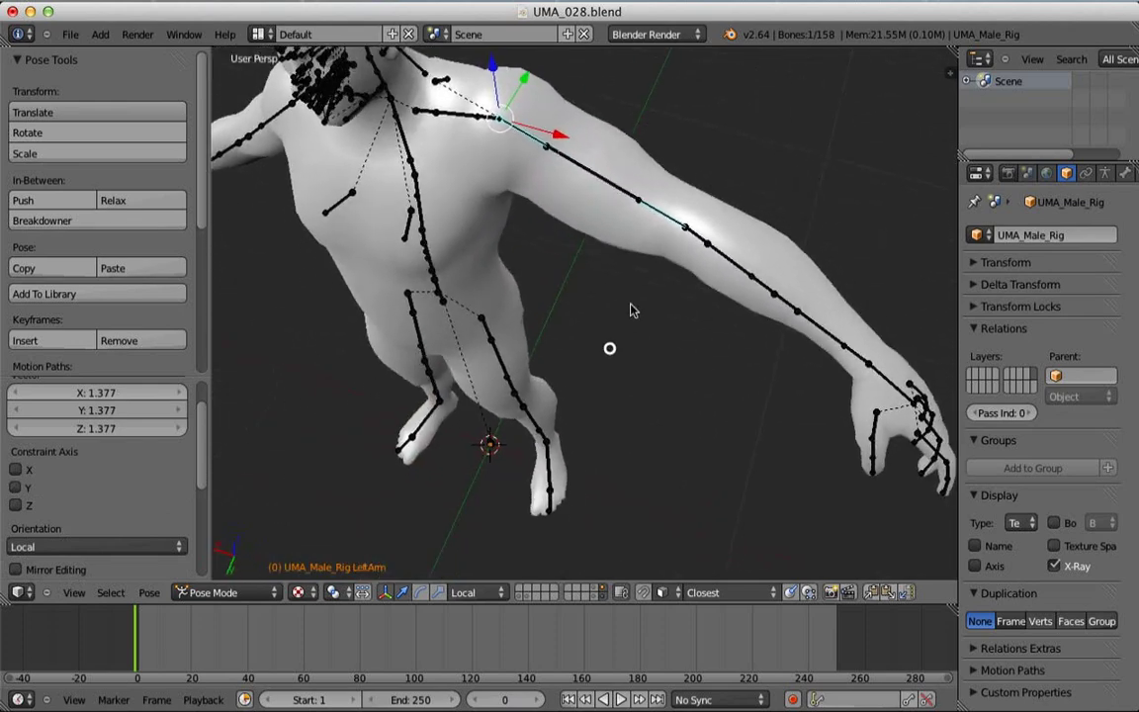
- Rotate the left forearm bone by about 20.2°
{"action": "key", "text": "r"}
{"action": "left_click", "coordinate": [765, 227]}
{"action": "middle_click_drag", "start_coordinate": [765, 227], "coordinate": [669, 188]}
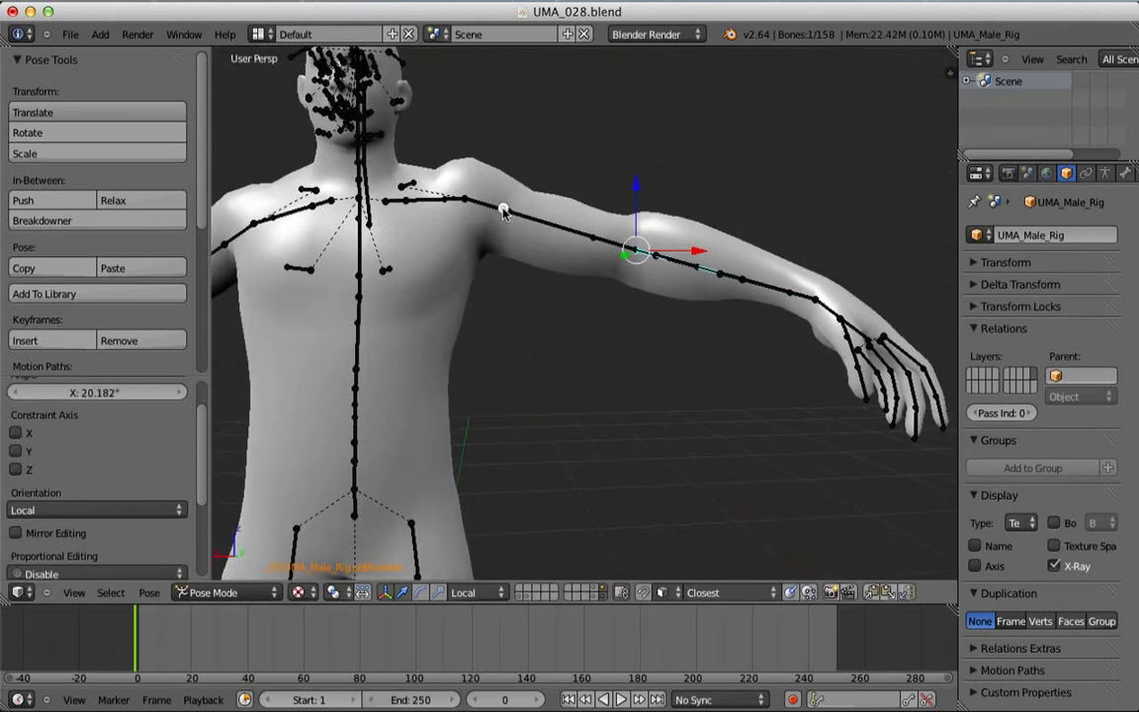
- Move the left shoulder bone by about X -0.047, Y 0.007, Z 0.013 and rotate the left upper arm bone by about 27.8°
{"action": "key", "text": "g"}
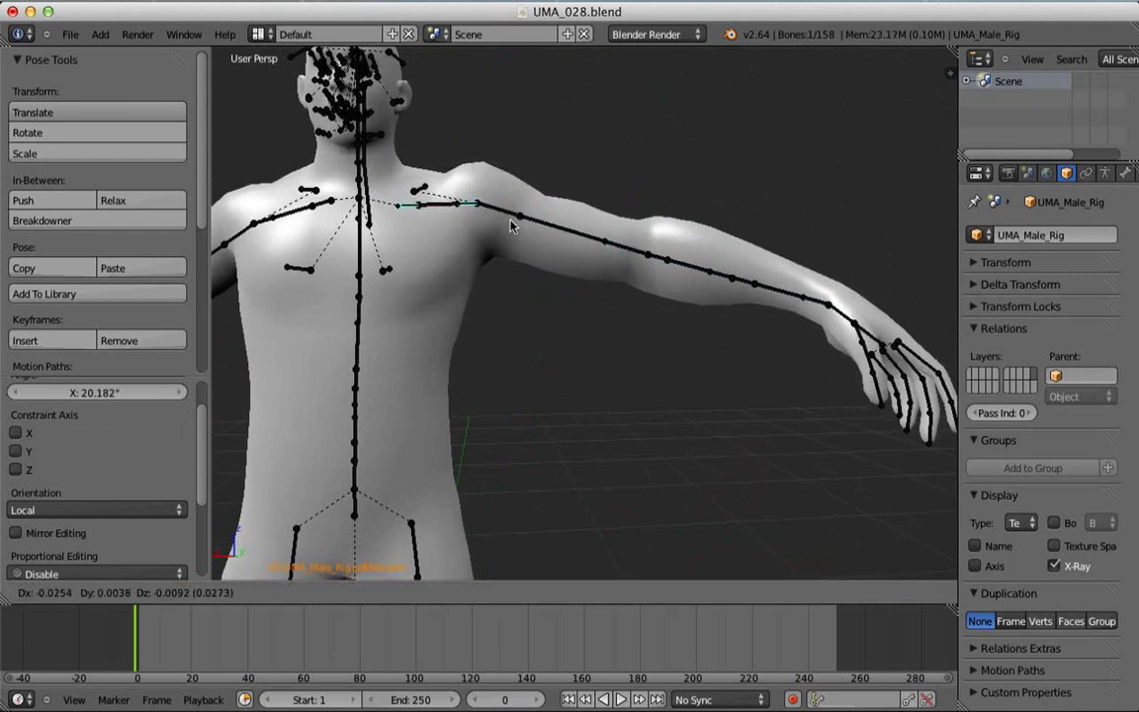
{"action": "left_click", "coordinate": [522, 215]}
{"action": "middle_click_drag", "start_coordinate": [522, 216], "coordinate": [568, 180]}
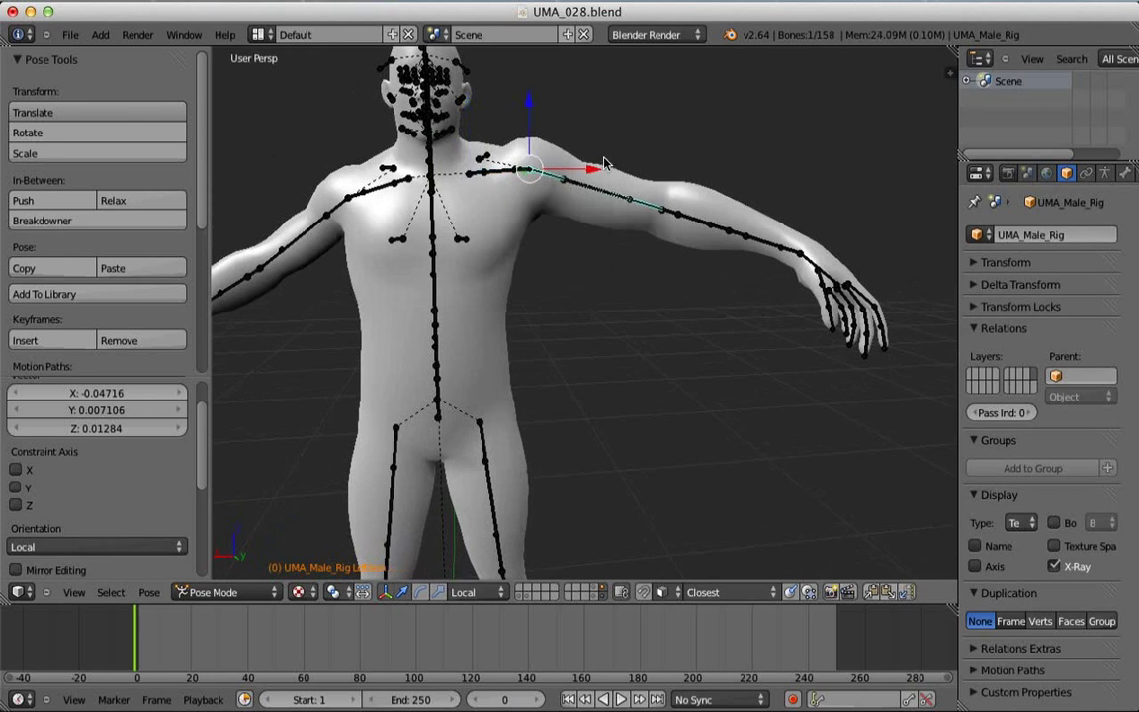
{"action": "key", "text": "r"}
{"action": "left_click", "coordinate": [608, 218]}
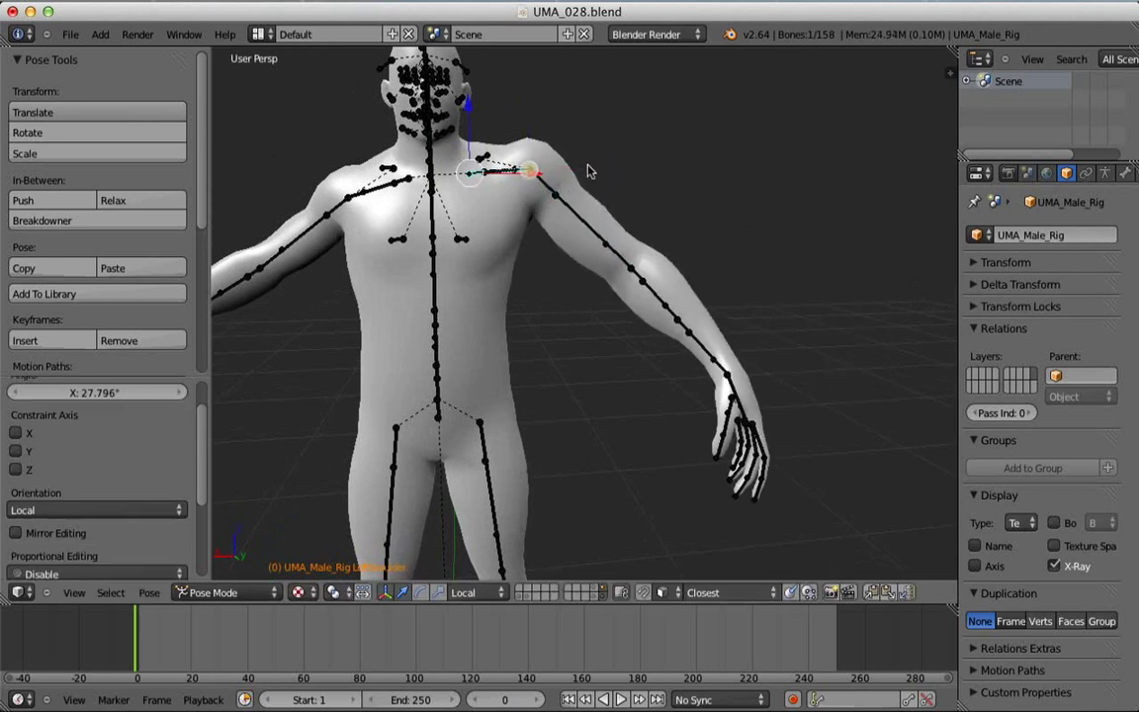
- Clear the rotation and location of all bones to return the rig to its rest pose
{"action": "key", "text": "a"}
{"action": "key", "text": "alt+r"}
{"action": "key", "text": "alt+g"}
{"action": "key", "text": "a"}
{"action": "scroll", "coordinate": [589, 275], "scroll_direction": "up", "scroll_amount": 1}
{"action": "mouse_move", "coordinate": [589, 277]}
{"action": "middle_mouse_down"}
{"action": "mouse_move", "coordinate": [573, 310]}
{"action": "mouse_move", "coordinate": [557, 224]}
{"action": "mouse_move", "coordinate": [578, 259]}
{"action": "mouse_move", "coordinate": [610, 258]}
{"action": "mouse_move", "coordinate": [580, 285]}
{"action": "middle_mouse_up"}
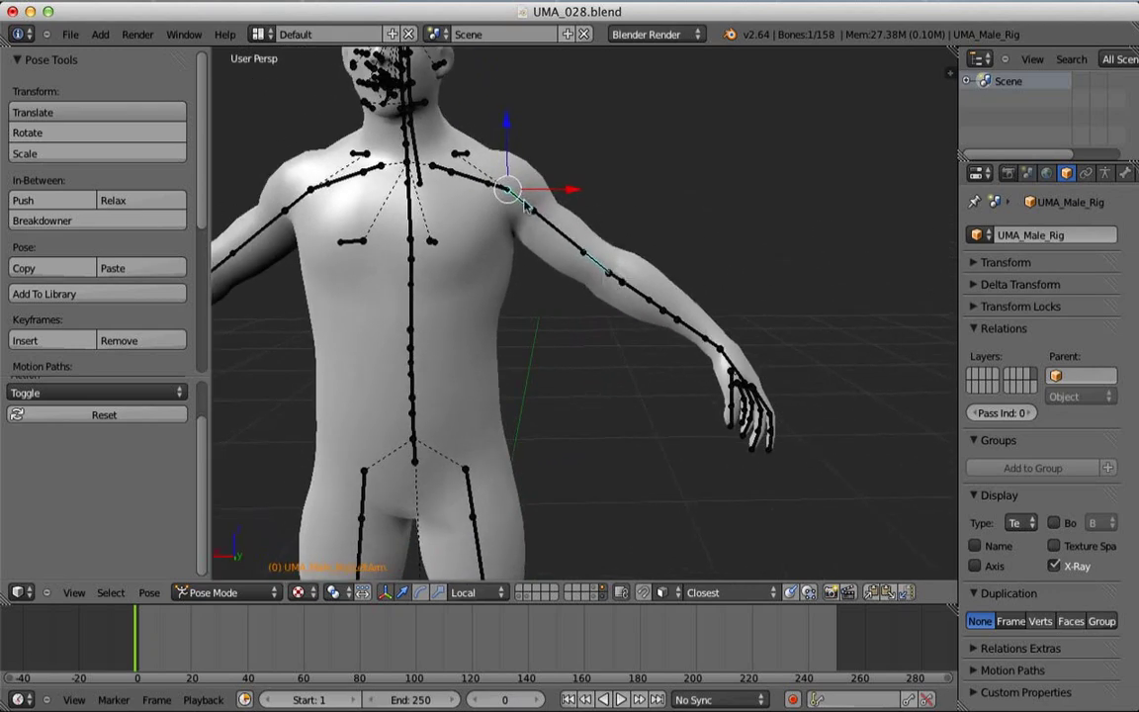
- Scale the left upper arm bone by about 1.674 on its local X and Z axes, leaving its length locked
{"action": "middle_click_drag", "start_coordinate": [533, 235], "coordinate": [609, 203]}
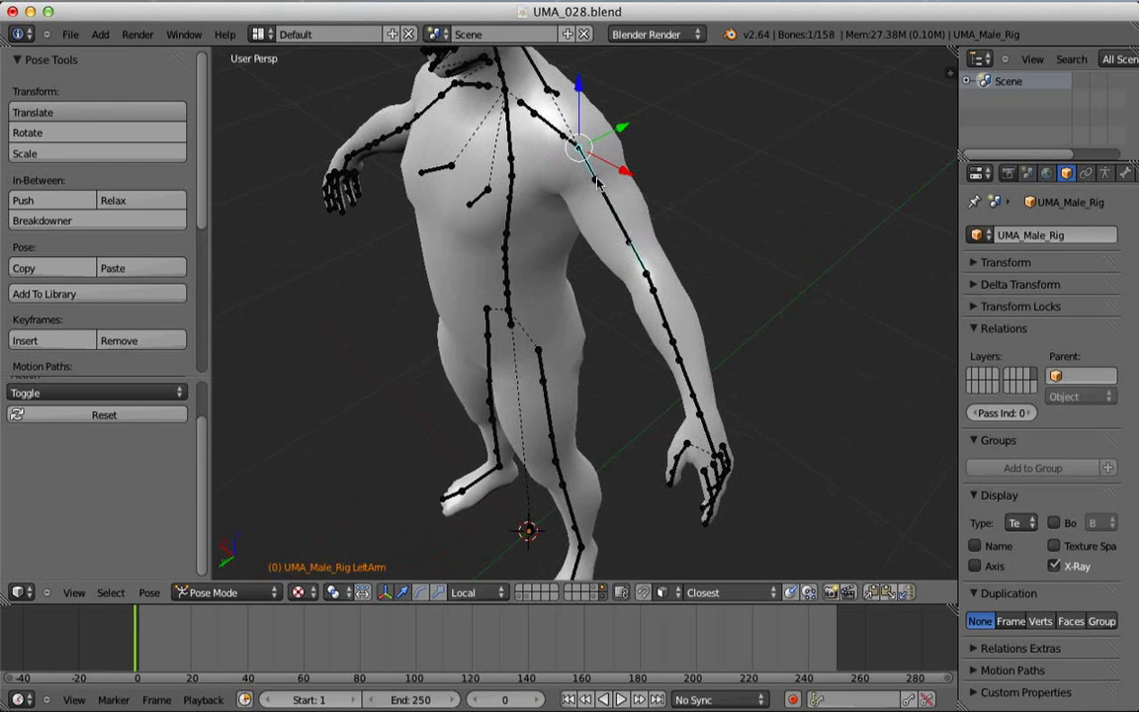
{"action": "middle_click_drag", "start_coordinate": [600, 264], "coordinate": [568, 308]}
{"action": "key", "text": "s"}
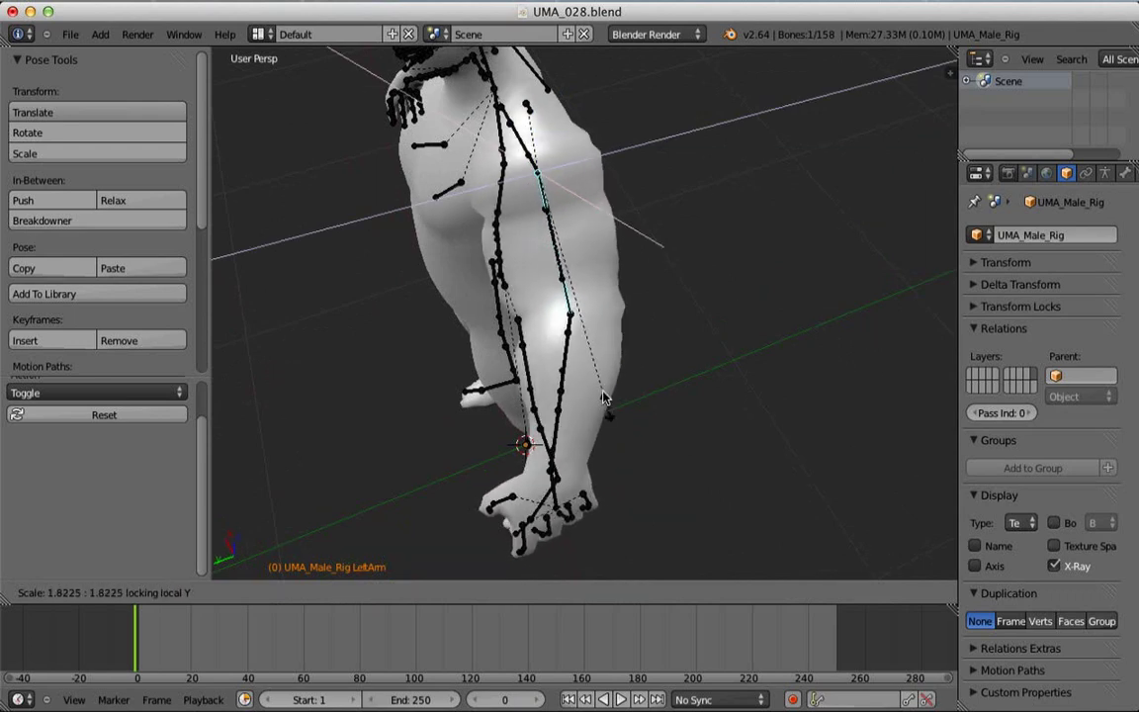
{"action": "left_click", "coordinate": [593, 386]}
- Scale the left upper arm bone down by about 0.870 on its local X and Z axes
{"action": "middle_click_drag", "start_coordinate": [592, 387], "coordinate": [736, 298]}
{"action": "key", "text": "s"}
{"action": "key", "text": "shift+y"}
{"action": "key", "text": "shift+y"}
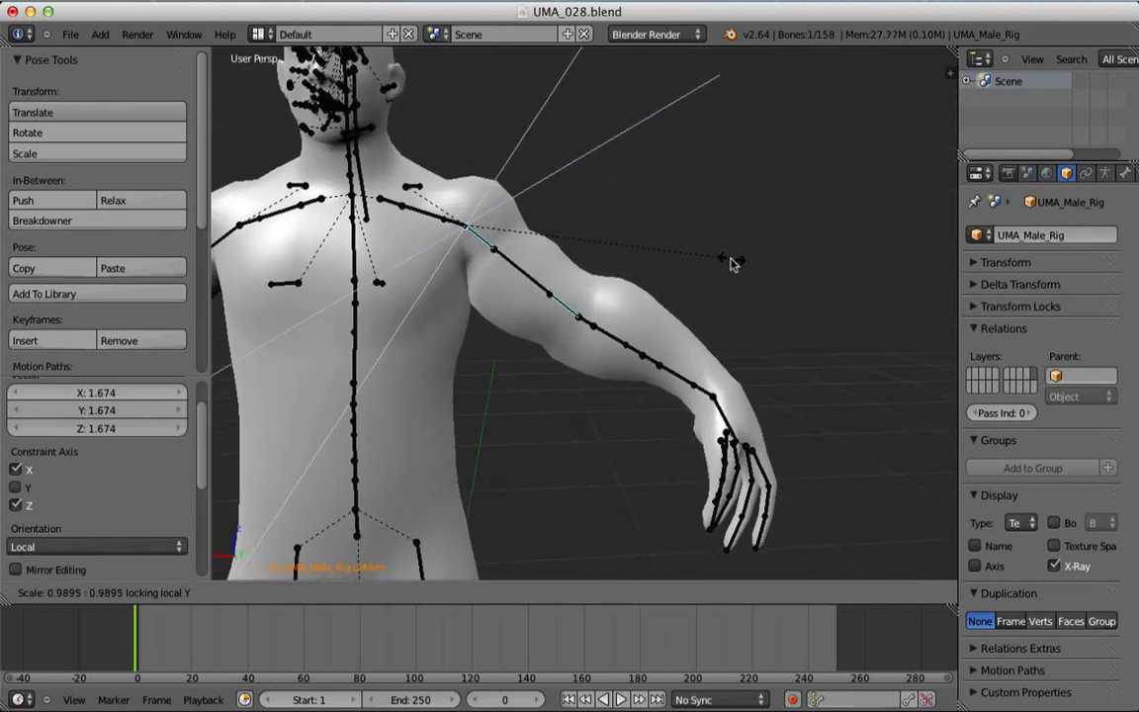
{"action": "left_click", "coordinate": [692, 276]}
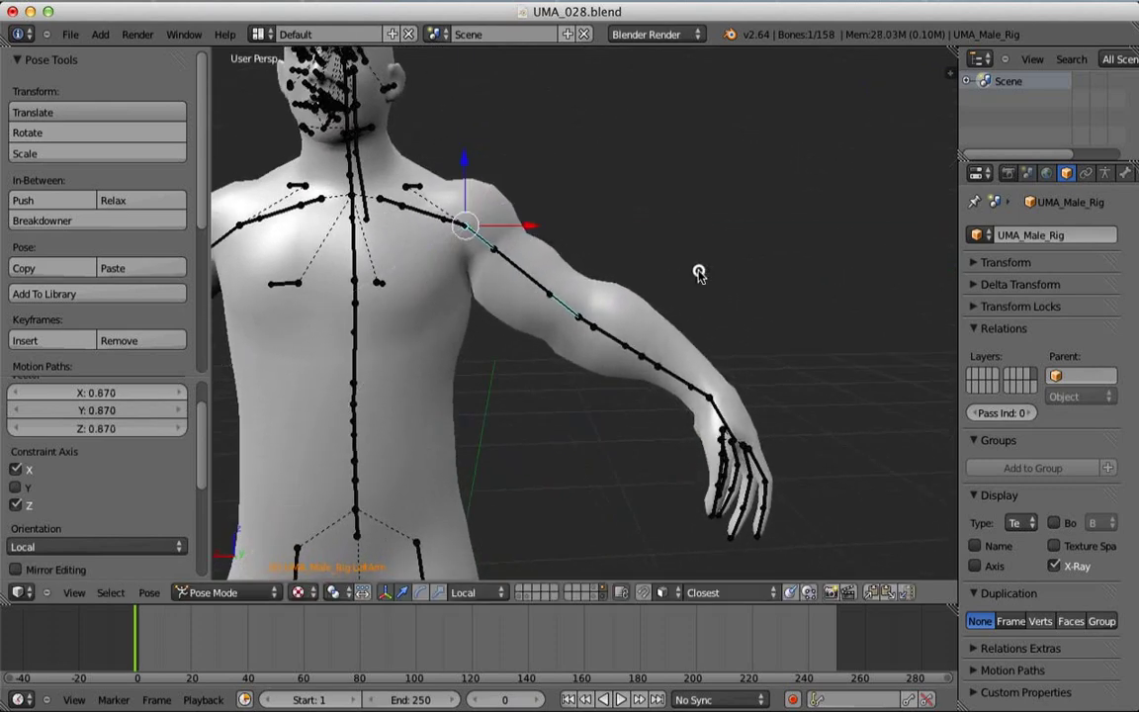
- Bend the left forearm bone by about 70.5° and rotate it back towards the straight position
{"action": "middle_click_drag", "start_coordinate": [699, 275], "coordinate": [496, 230]}
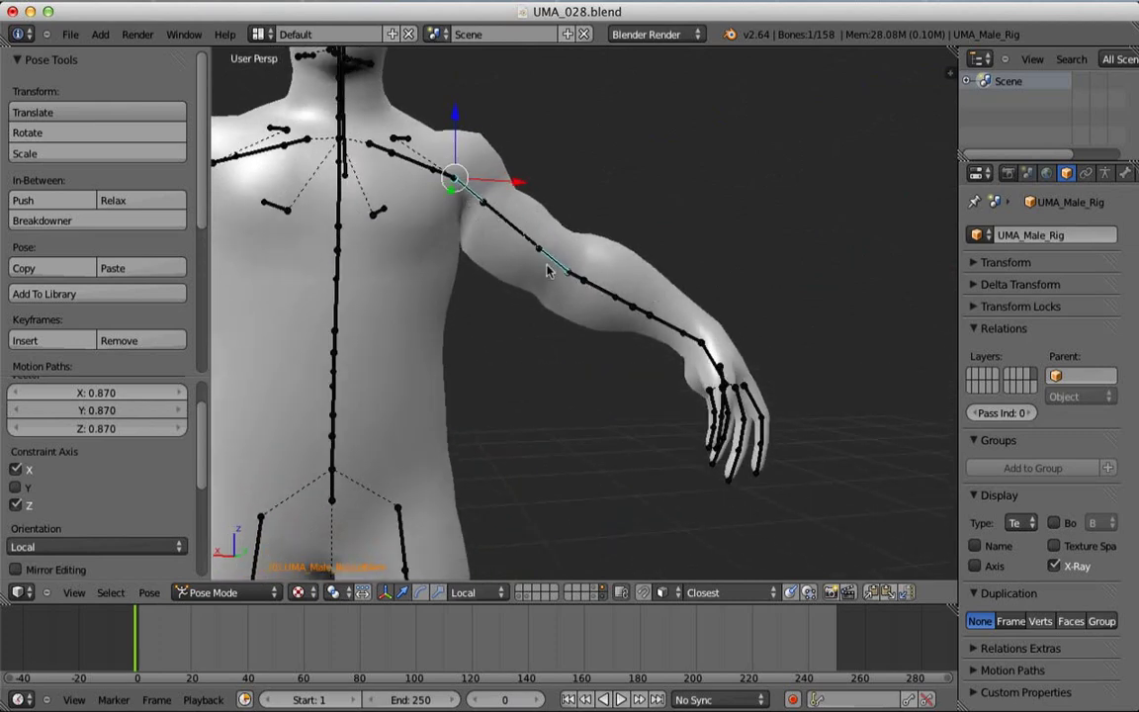
{"action": "middle_click_drag", "start_coordinate": [552, 272], "coordinate": [578, 331]}
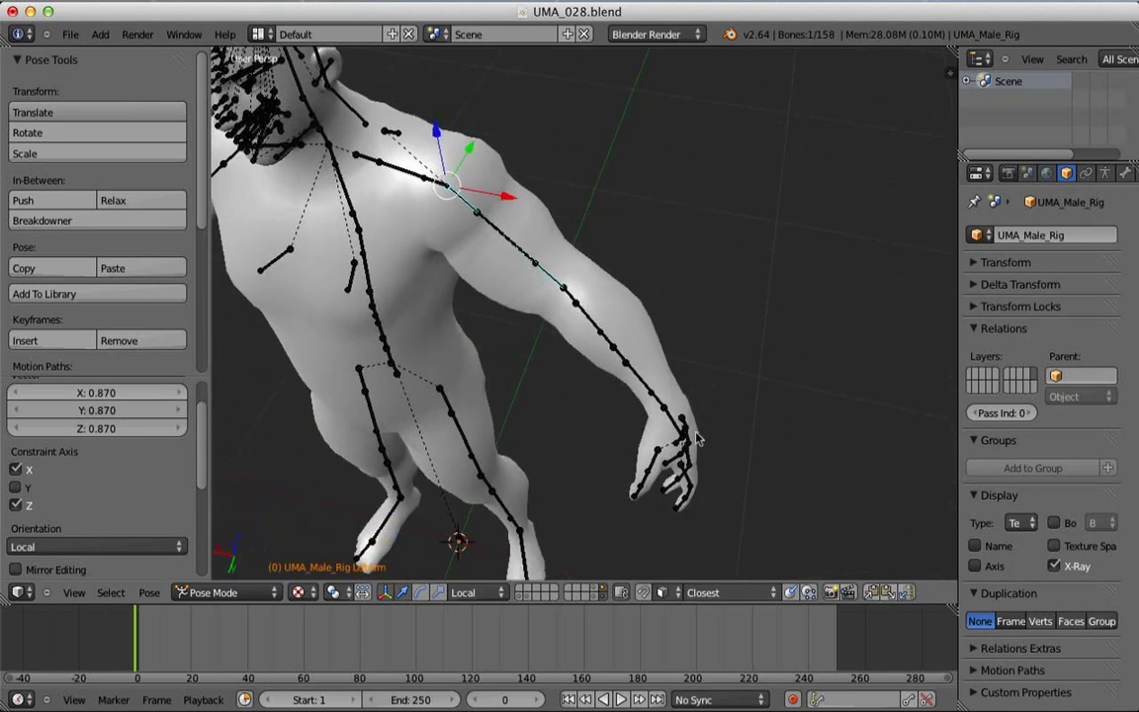
{"action": "middle_click_drag", "start_coordinate": [634, 414], "coordinate": [553, 395]}
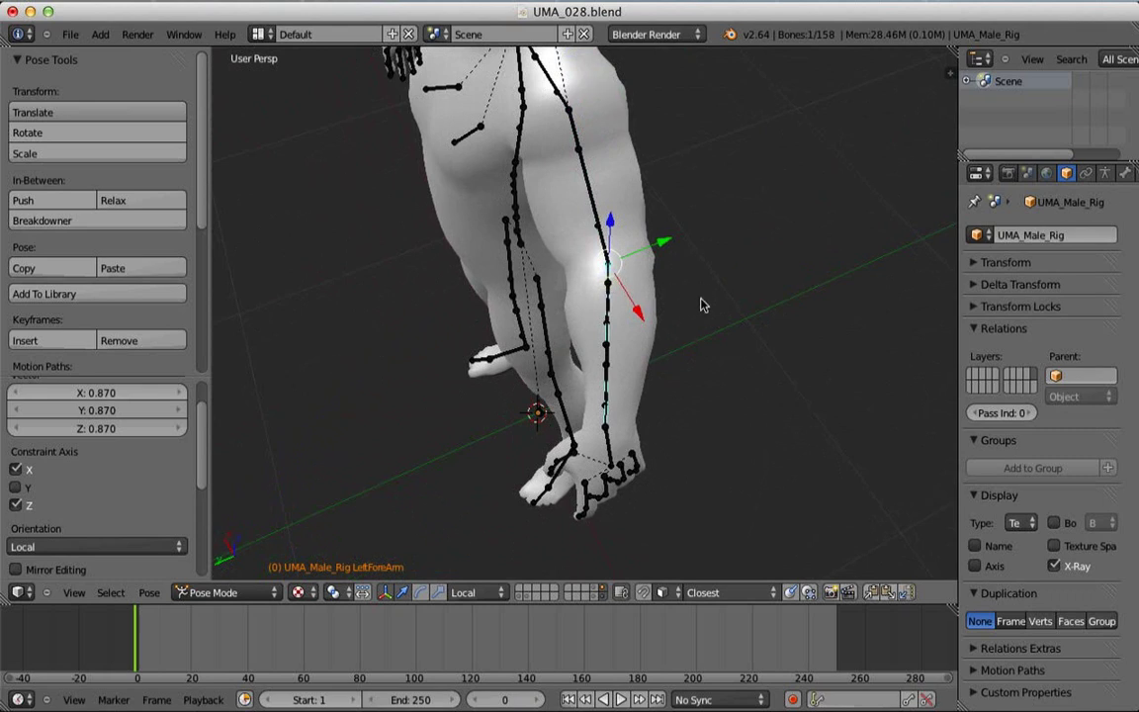
{"action": "middle_click_drag", "start_coordinate": [708, 301], "coordinate": [675, 343]}
{"action": "key", "text": "r"}
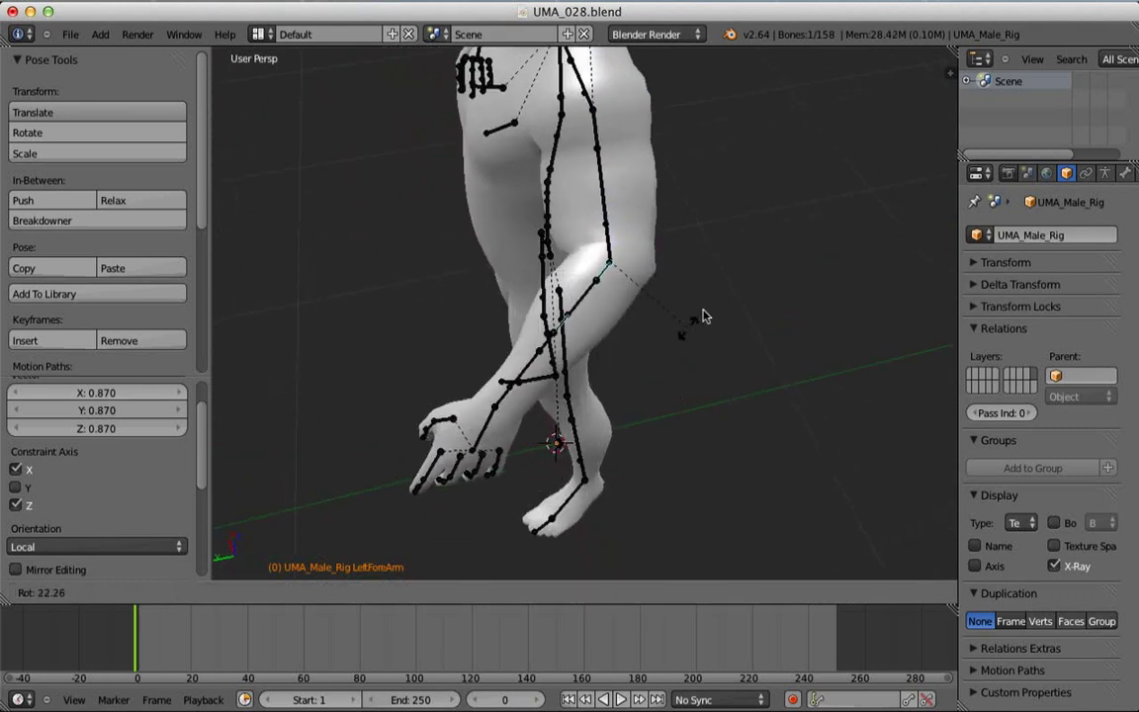
{"action": "left_click", "coordinate": [582, 372]}
{"action": "mouse_move", "coordinate": [581, 372]}
{"action": "middle_mouse_down"}
{"action": "mouse_move", "coordinate": [752, 353]}
{"action": "mouse_move", "coordinate": [811, 314]}
{"action": "mouse_move", "coordinate": [681, 395]}
{"action": "mouse_move", "coordinate": [610, 472]}
{"action": "mouse_move", "coordinate": [583, 427]}
{"action": "mouse_move", "coordinate": [598, 377]}
{"action": "middle_mouse_up"}
{"action": "key", "text": "r"}
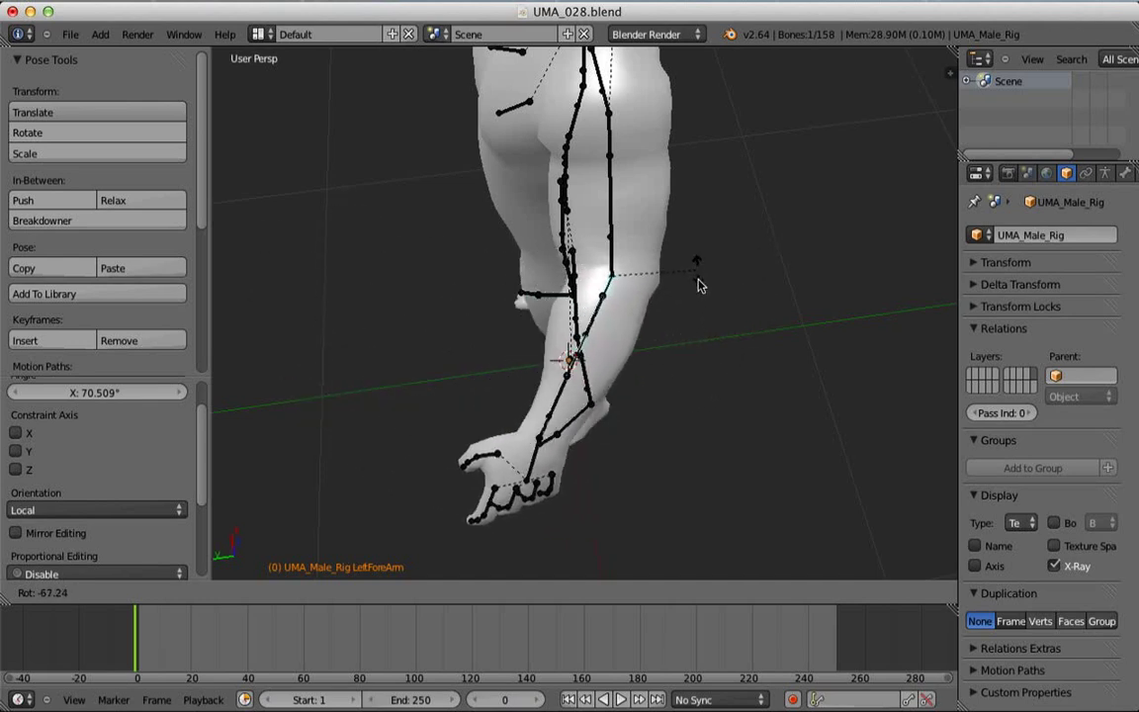
{"action": "left_click", "coordinate": [644, 341]}
- Clear the rotation and scale of every bone in the rig and deselect all bones
{"action": "middle_click_drag", "start_coordinate": [625, 238], "coordinate": [618, 284]}
{"action": "key", "text": "a"}
{"action": "key", "text": "a"}
{"action": "key", "text": "alt+r"}
{"action": "key", "text": "alt+s"}
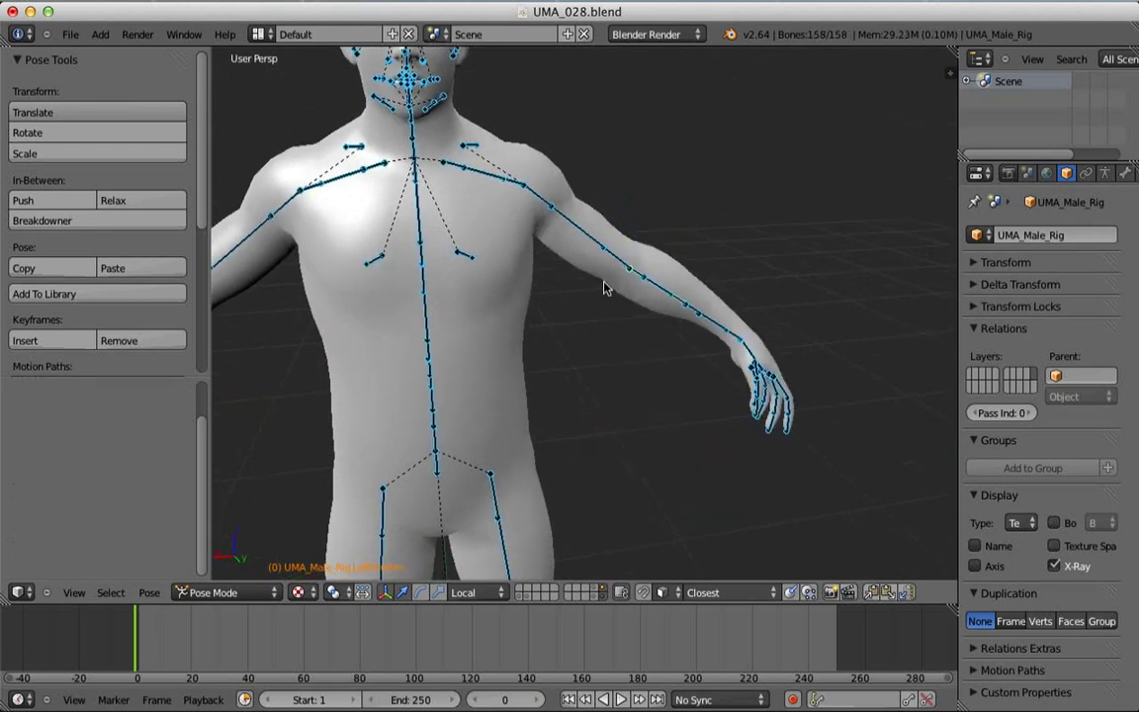
{"action": "key", "text": "a"}
- Try rotating the left upper arm bone by about -3.2°
{"action": "middle_click_drag", "start_coordinate": [620, 251], "coordinate": [616, 280]}
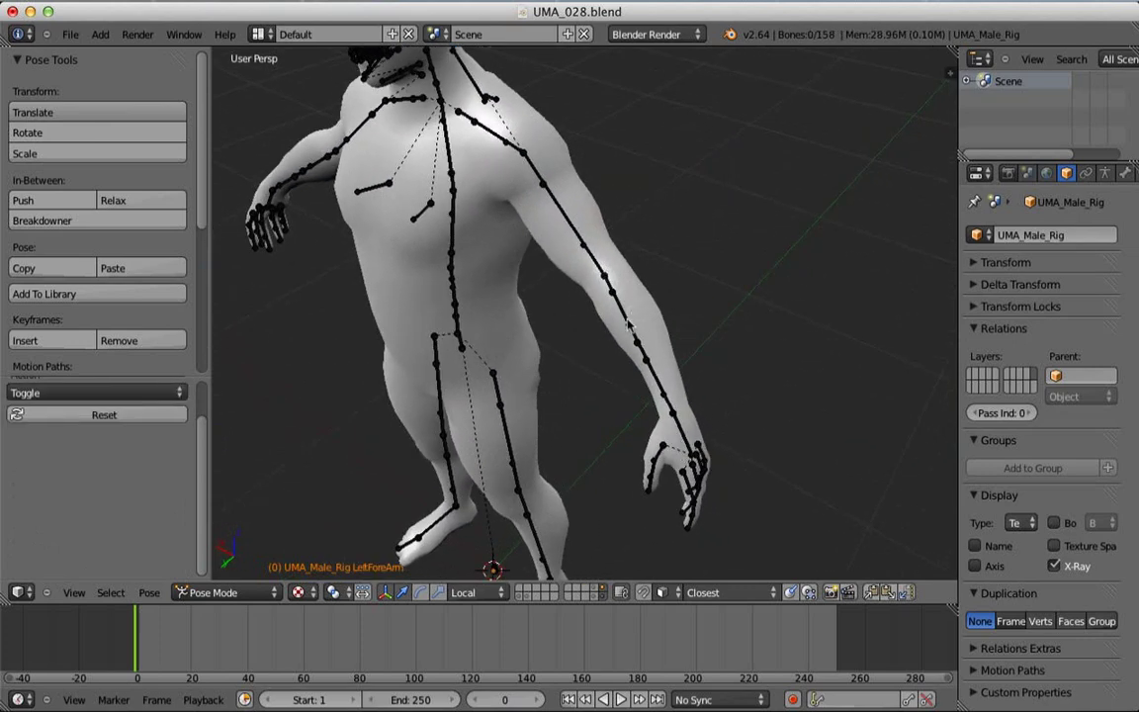
{"action": "middle_click_drag", "start_coordinate": [485, 344], "coordinate": [612, 372]}
{"action": "middle_click_drag", "start_coordinate": [610, 420], "coordinate": [591, 374], "text": "ctrl"}
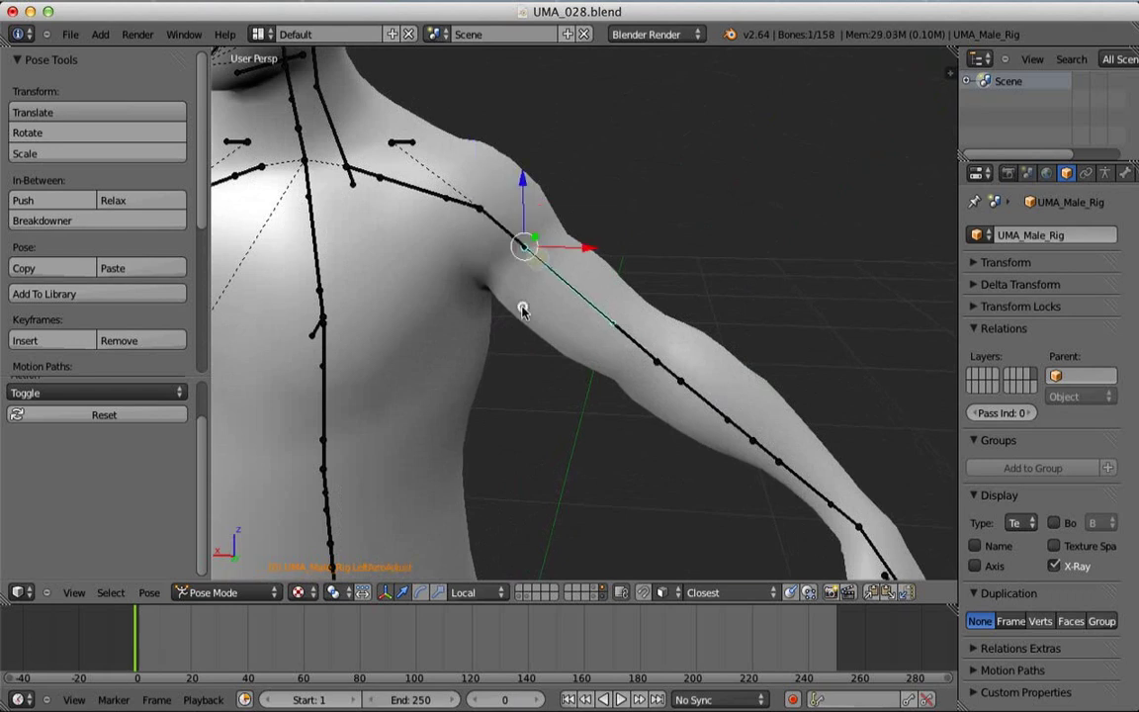
{"action": "middle_click_drag", "start_coordinate": [525, 310], "coordinate": [499, 235]}
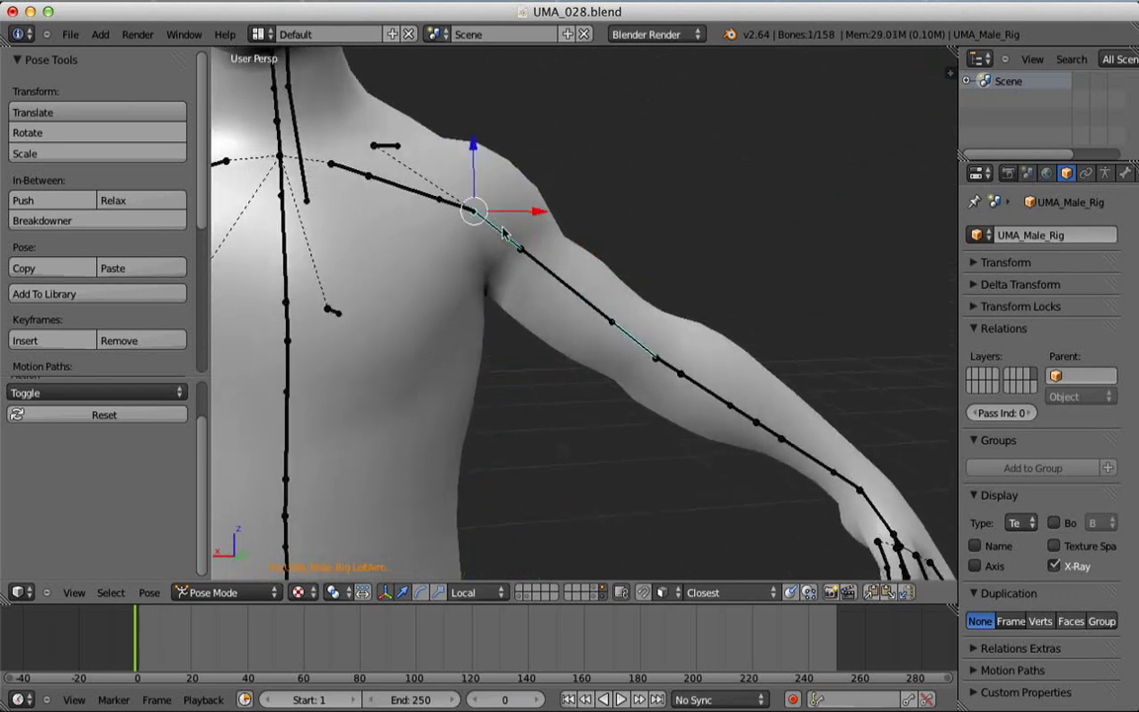
{"action": "key", "text": "r"}
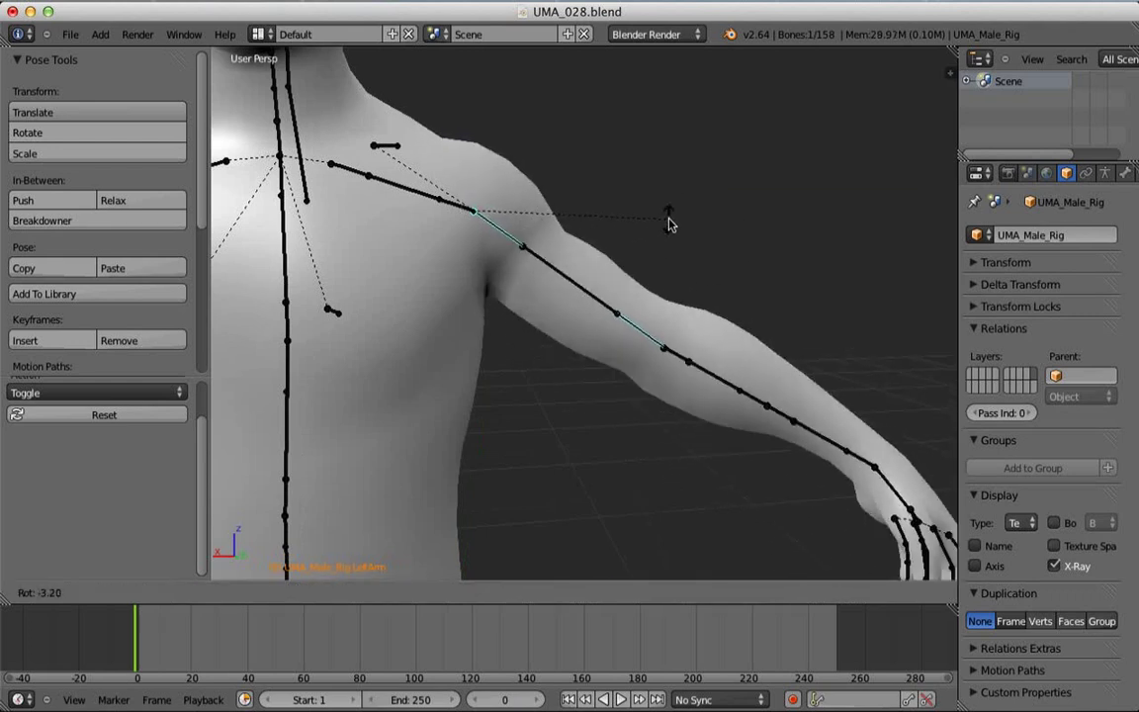
{"action": "right_click", "coordinate": [669, 216]}
- Try moving the left upper arm's adjust bone by about 0.018 and rotating the left upper arm bone by about -16°
{"action": "middle_click_drag", "start_coordinate": [668, 220], "coordinate": [478, 423]}
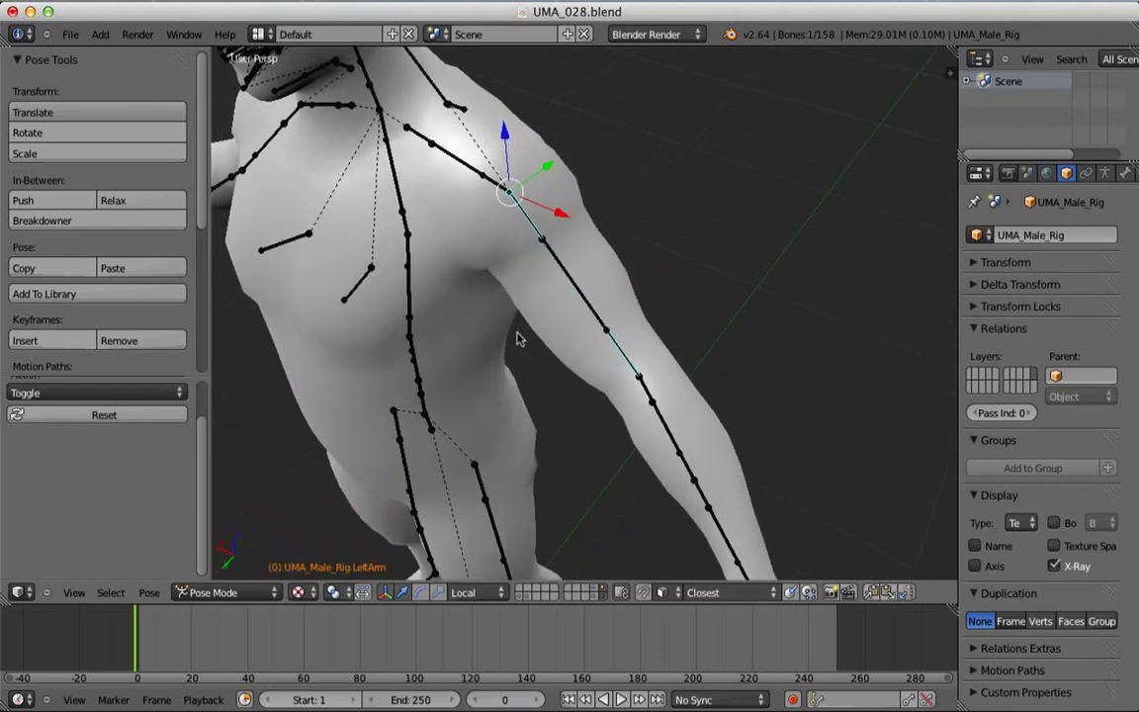
{"action": "middle_click_drag", "start_coordinate": [554, 324], "coordinate": [603, 272]}
{"action": "key", "text": "g"}
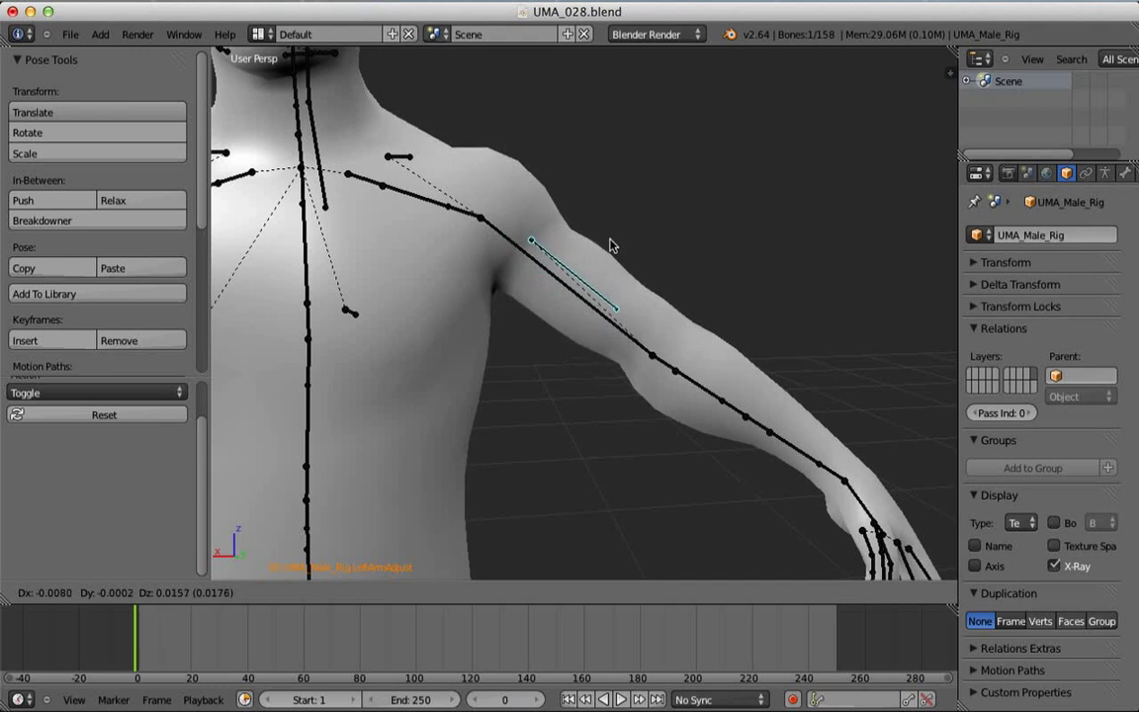
{"action": "key", "text": "Escape"}
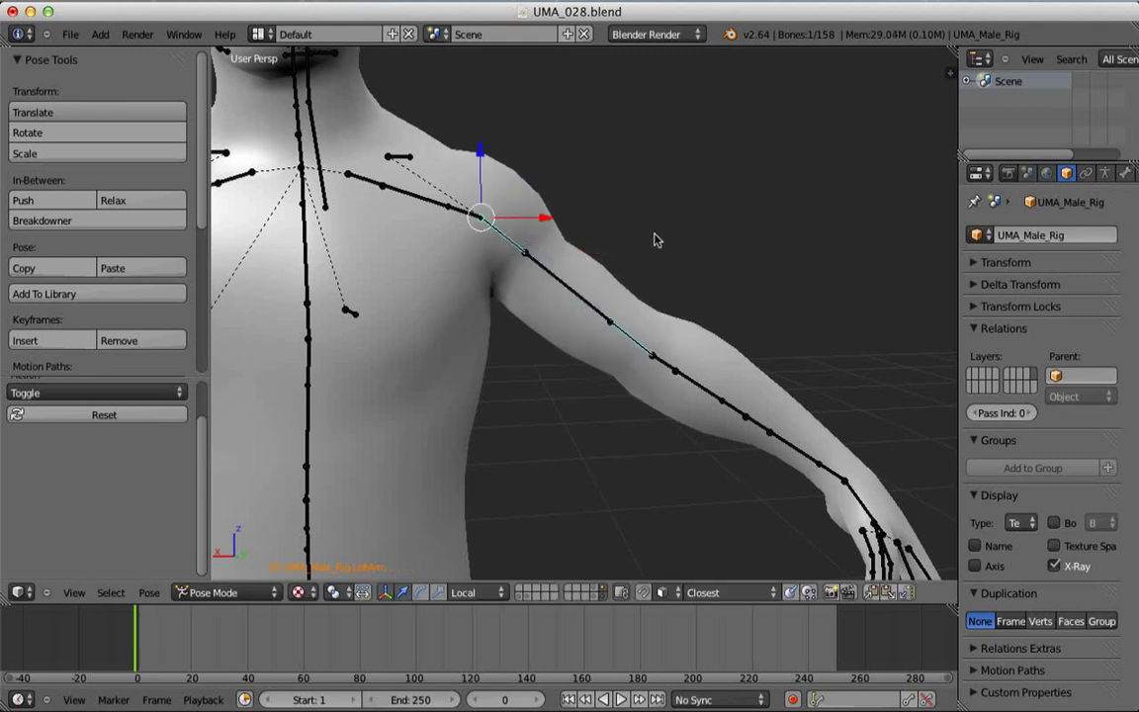
{"action": "key", "text": "r"}
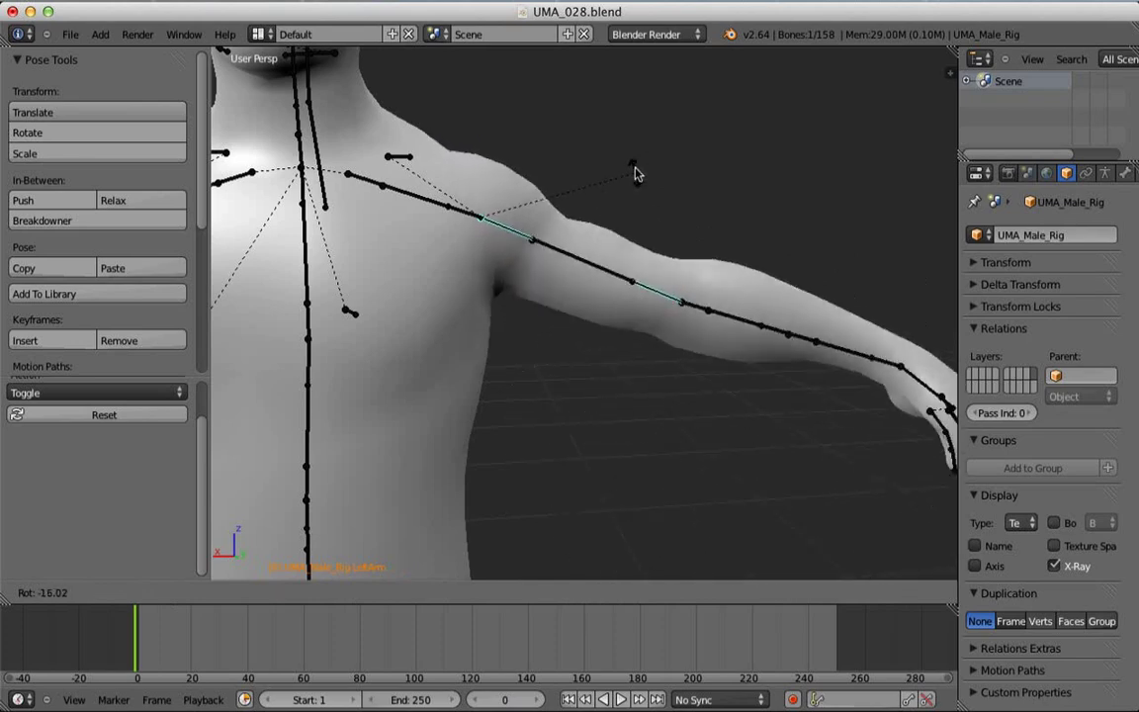
{"action": "key", "text": "Escape"}
- Scale the left upper arm's adjust bone by about 1.177 on its local X and Z axes
{"action": "middle_click_drag", "start_coordinate": [697, 300], "coordinate": [637, 285]}
{"action": "key", "text": "s"}
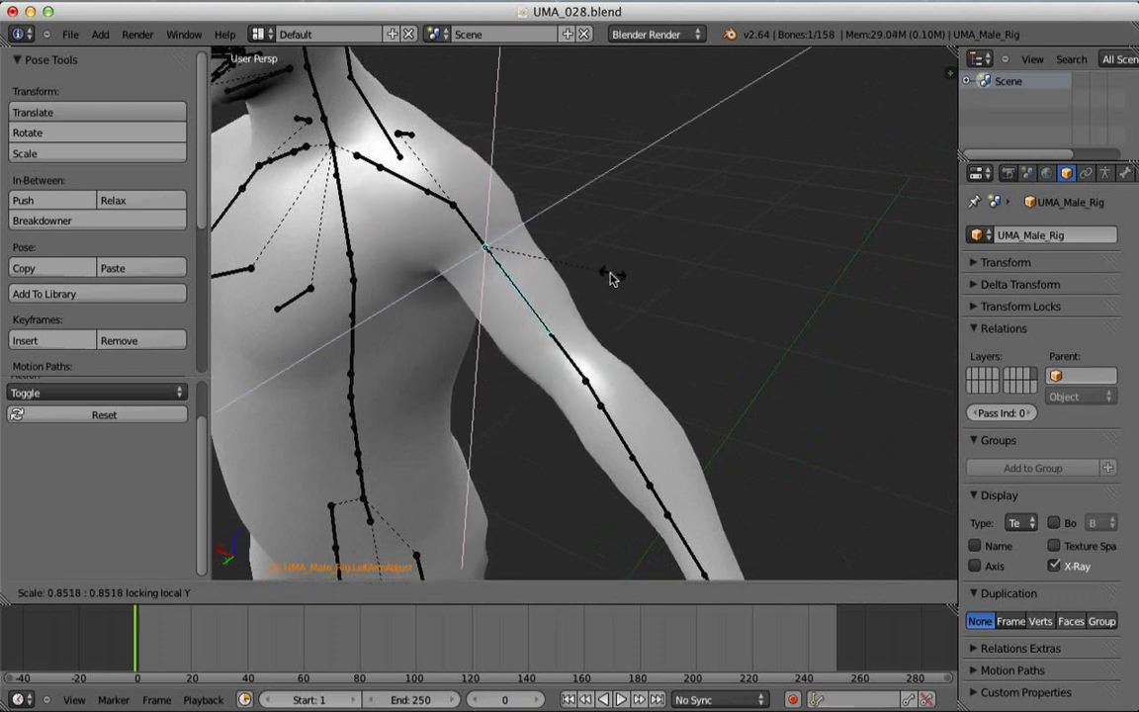
{"action": "left_click", "coordinate": [664, 230]}
- Rotate the left forearm bone by about 66° to bend the elbow
{"action": "middle_click_drag", "start_coordinate": [665, 231], "coordinate": [625, 348]}
{"action": "key", "text": "r"}
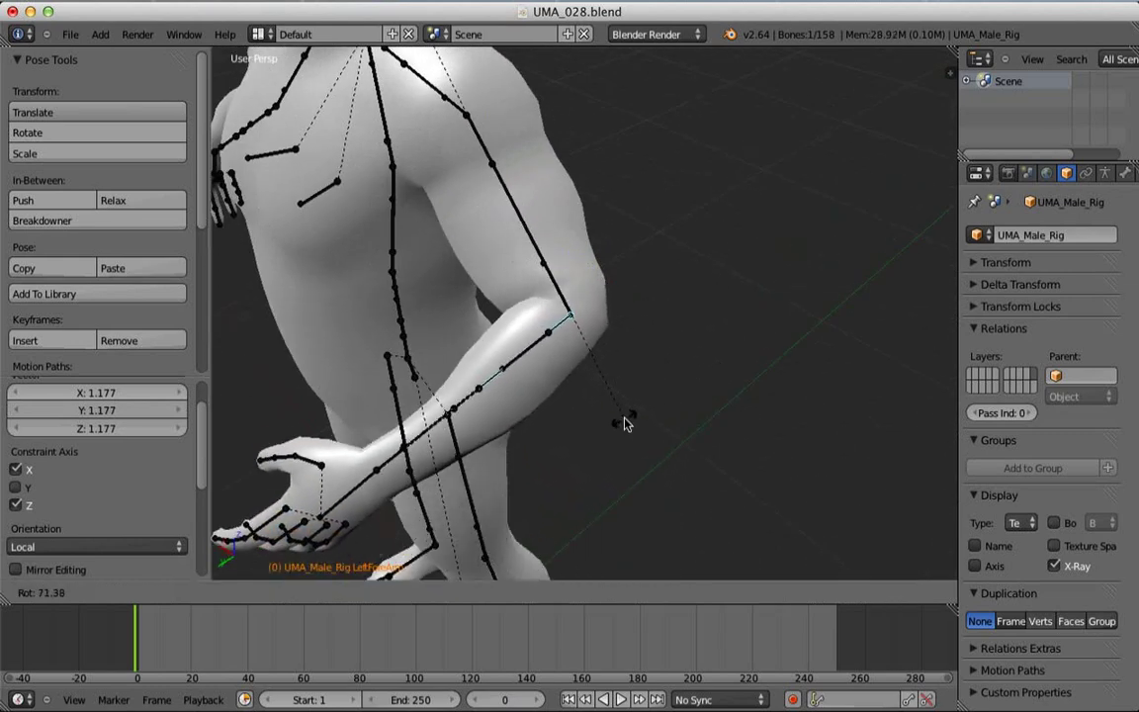
{"action": "left_click", "coordinate": [628, 403]}
- Scale the left forearm's adjust bone by about 1.188 on its local X and Z axes
{"action": "middle_click_drag", "start_coordinate": [585, 432], "coordinate": [625, 389]}
{"action": "key", "text": "s"}
{"action": "key", "text": "shift+y"}
{"action": "key", "text": "shift+y"}
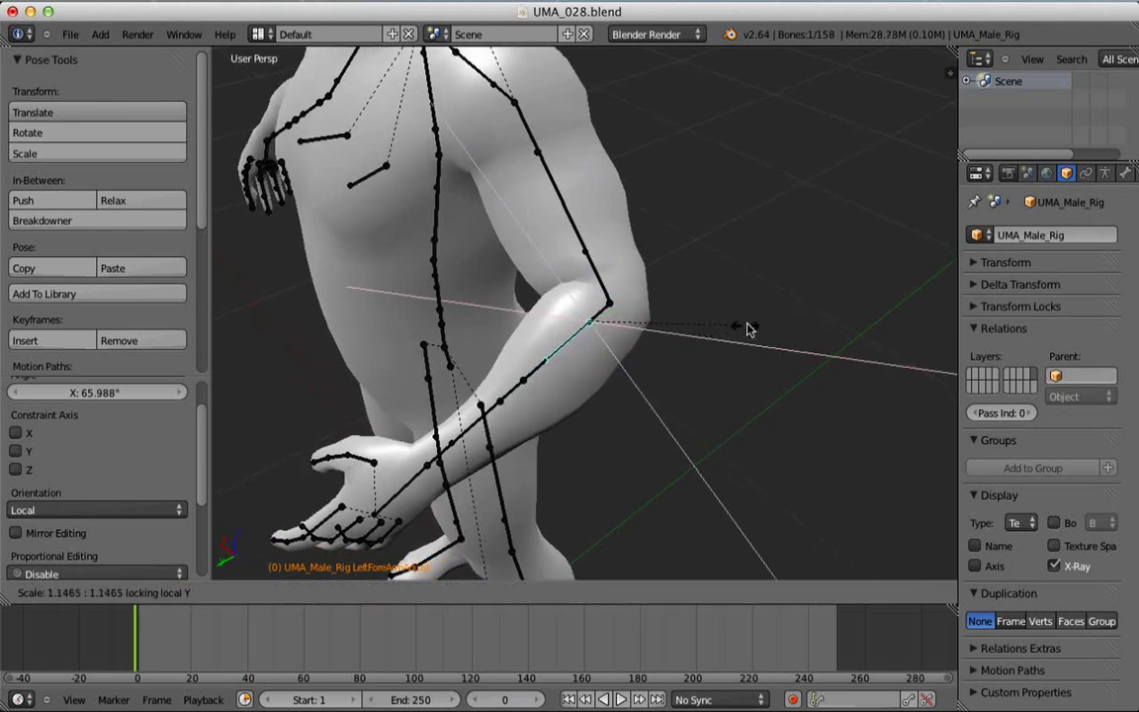
{"action": "left_click", "coordinate": [750, 308]}
- Try scaling the left forearm's adjust bone by about 1.15 along its local Z axis only
{"action": "middle_click_drag", "start_coordinate": [671, 369], "coordinate": [699, 433], "text": "shift"}
{"action": "middle_click_drag", "start_coordinate": [699, 432], "coordinate": [809, 339]}
{"action": "middle_click_drag", "start_coordinate": [591, 358], "coordinate": [648, 343], "text": "shift"}
{"action": "key", "text": "s"}
{"action": "key", "text": "shift+y"}
{"action": "key", "text": "shift+y"}
{"action": "key", "text": "shift+y"}
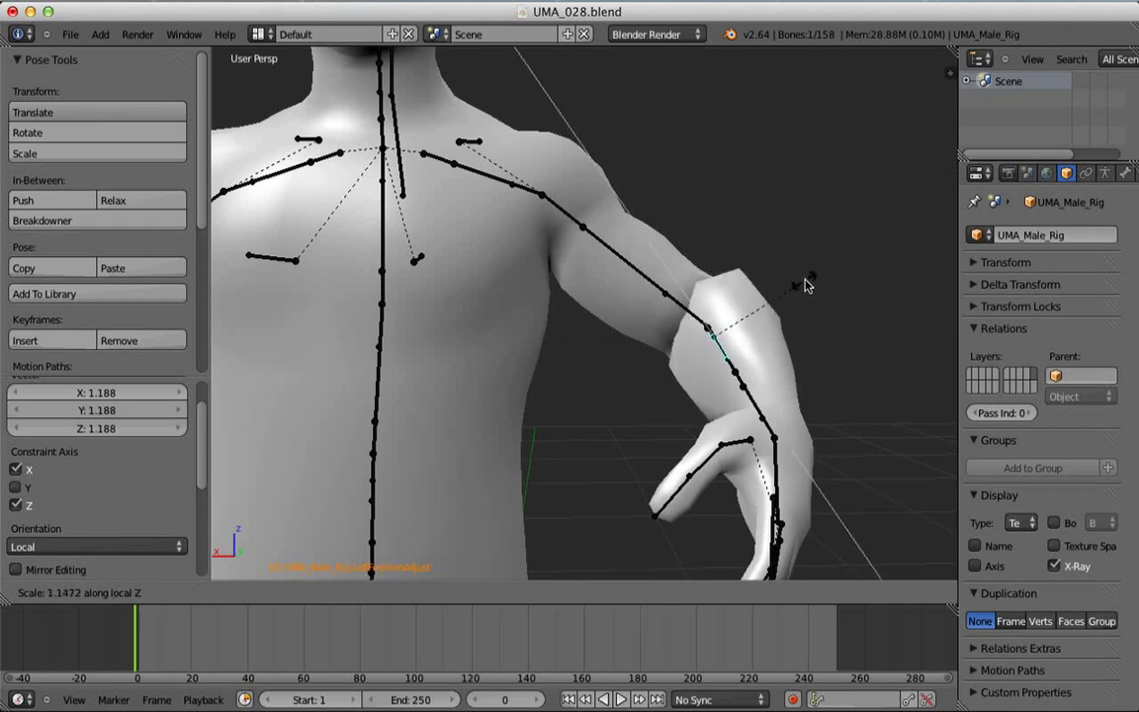
{"action": "left_click", "coordinate": [776, 291]}
- Scale the LowerBackAdjust bone by about 1.241 on its local X and Z axes to widen the waist
{"action": "middle_click_drag", "start_coordinate": [793, 274], "coordinate": [644, 236]}
{"action": "middle_click_drag", "start_coordinate": [744, 286], "coordinate": [635, 376]}
{"action": "key", "text": "s"}
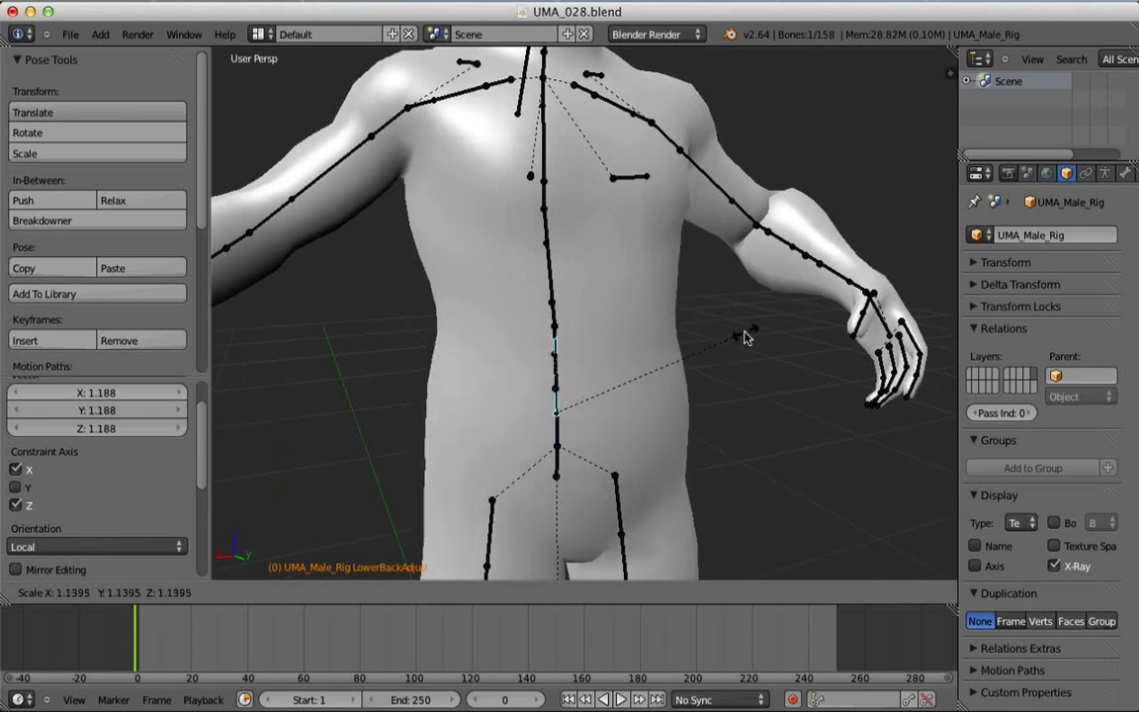
{"action": "key", "text": "shift+y"}
{"action": "left_click", "coordinate": [760, 324]}
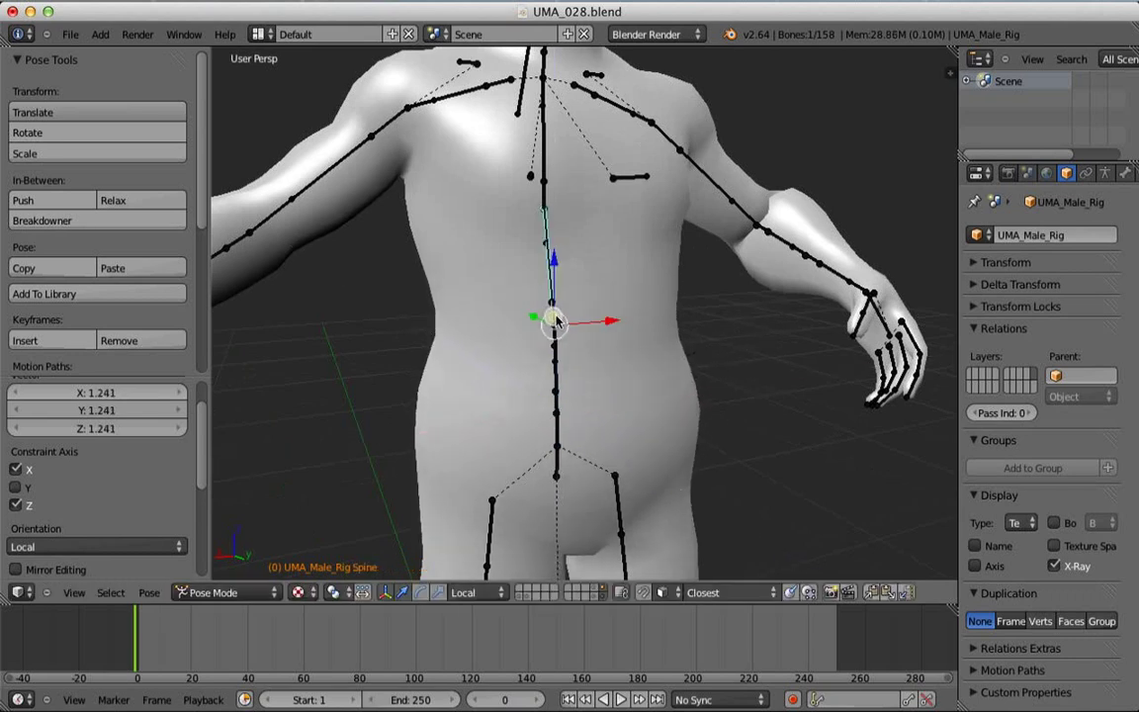
- Scale the SpineAdjust bone by about 1.231 on its local X and Z axes to enlarge the belly
{"action": "key", "text": "s"}
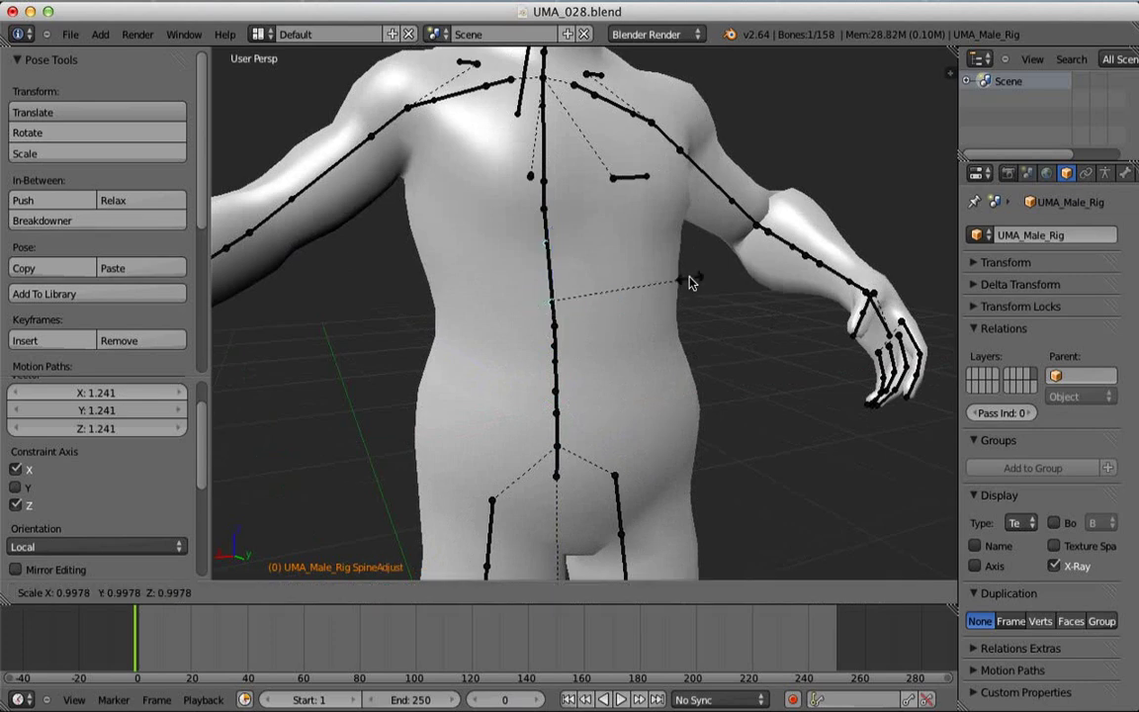
{"action": "left_click", "coordinate": [721, 264]}
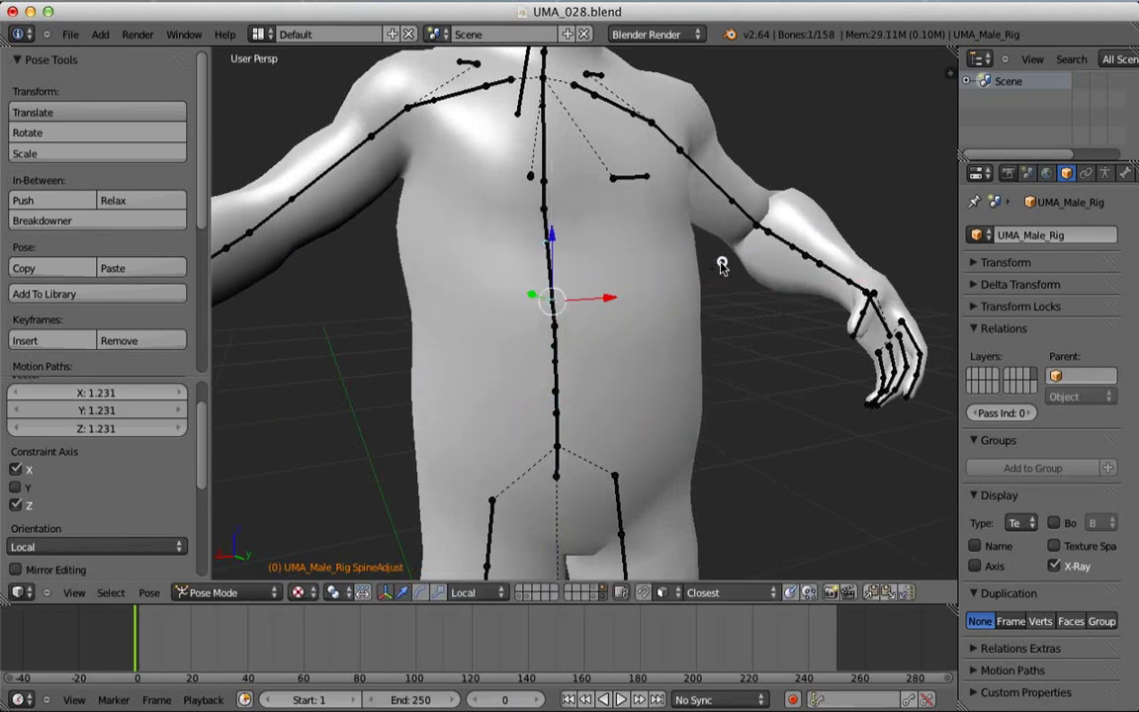
{"action": "middle_click_drag", "start_coordinate": [721, 264], "coordinate": [661, 299]}
{"action": "middle_click_drag", "start_coordinate": [661, 299], "coordinate": [684, 335]}
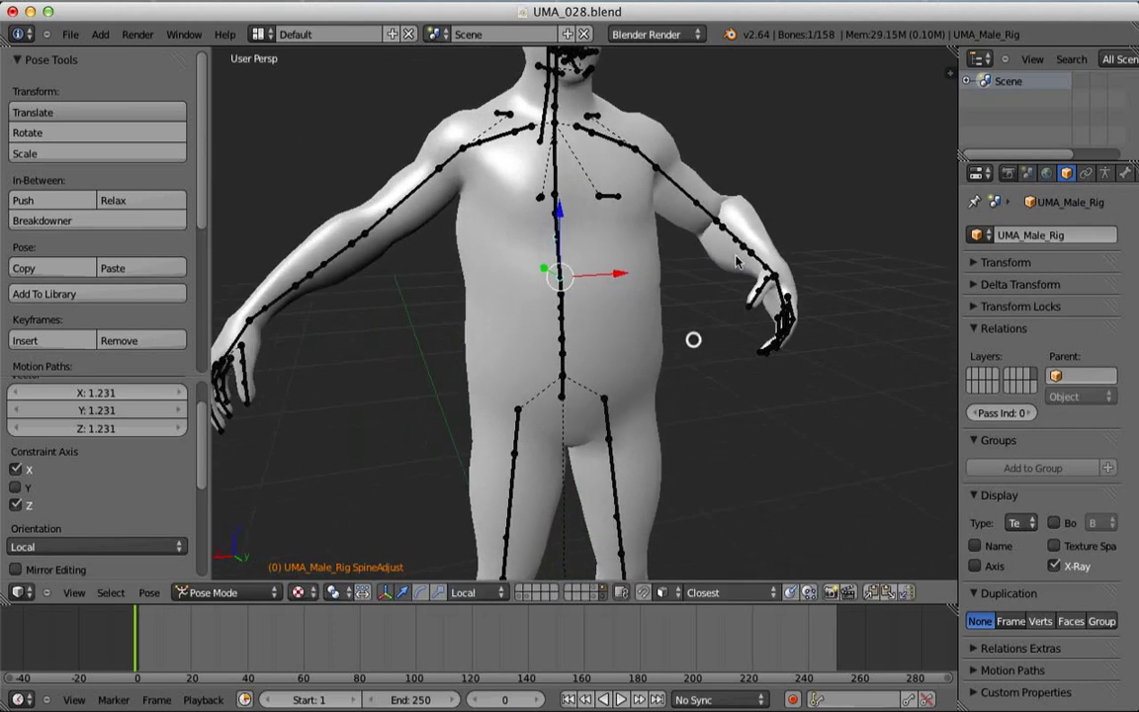
- Try scaling the SpineAdjust bone uniformly by about 1.157 and moving it by about 0.013
{"action": "key", "text": "s"}
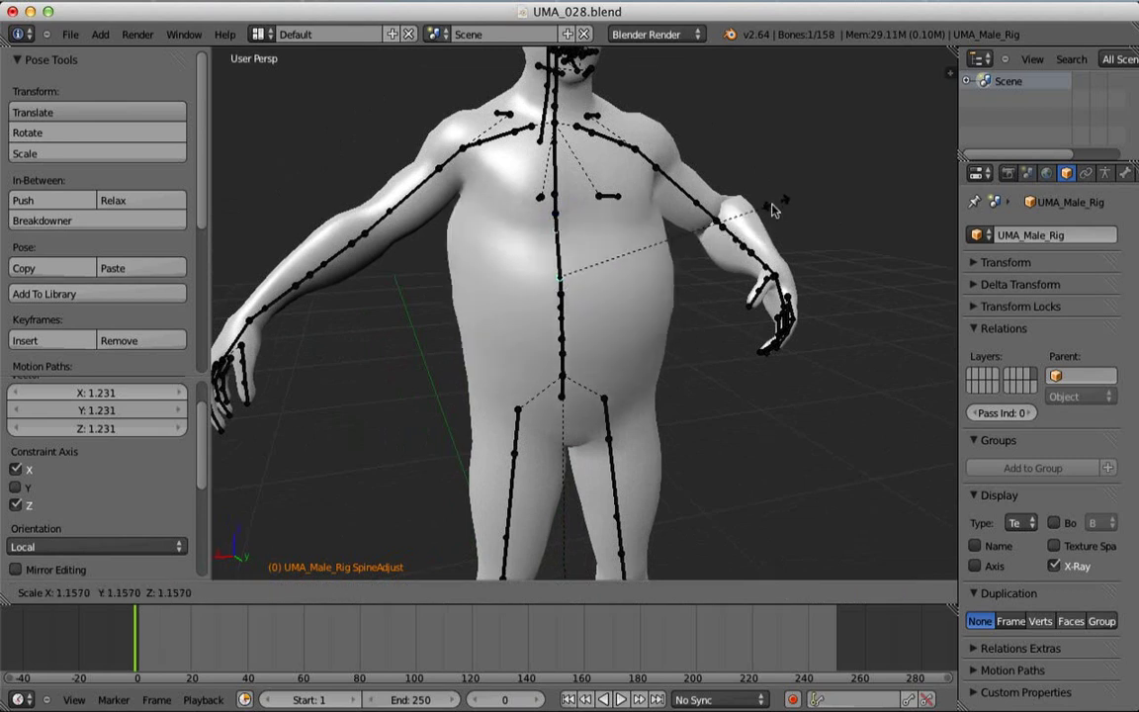
{"action": "right_click", "coordinate": [766, 213]}
{"action": "key", "text": "g"}
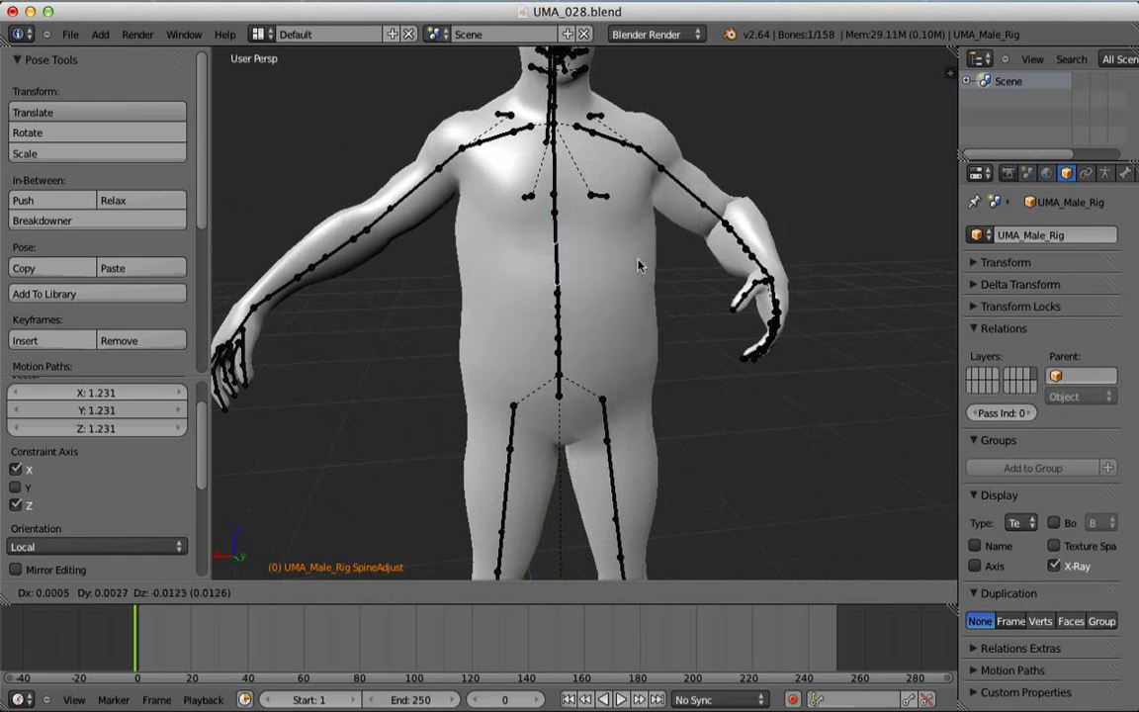
{"action": "right_click", "coordinate": [640, 257]}
- Try rotating the Spine bone freely with the trackball rotation by about 16.6° and 2.3°
{"action": "middle_click_drag", "start_coordinate": [578, 310], "coordinate": [580, 230]}
{"action": "key", "text": "r"}
{"action": "key", "text": "r"}
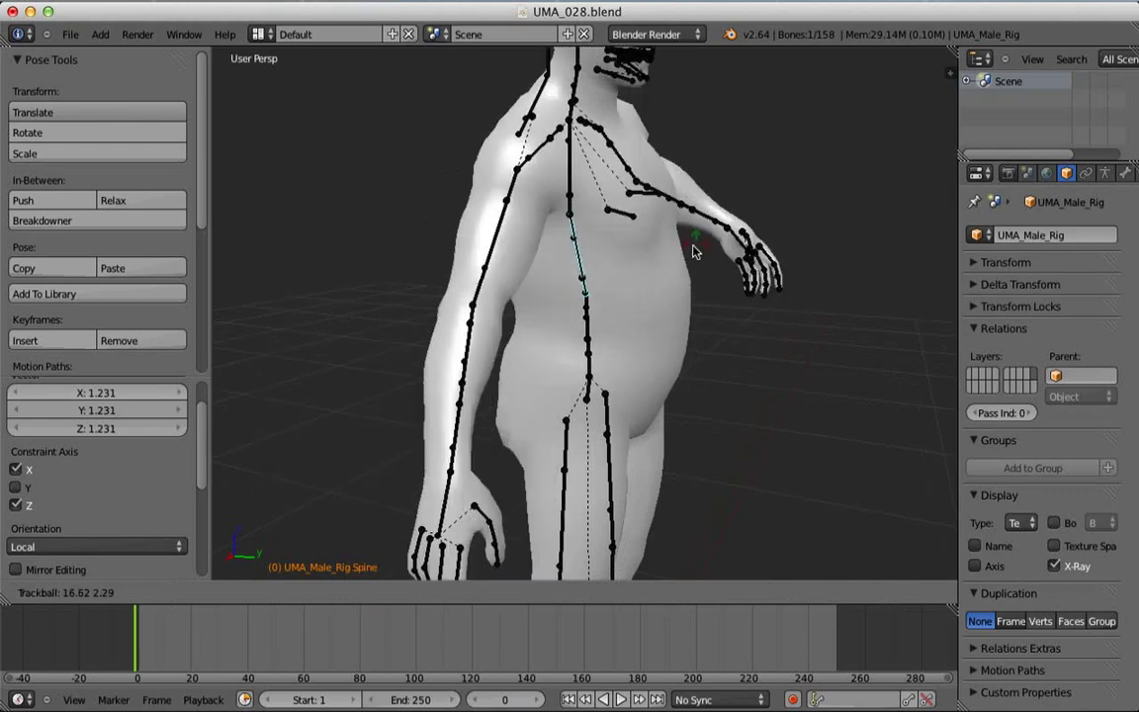
{"action": "right_click", "coordinate": [658, 227]}
{"action": "middle_click_drag", "start_coordinate": [658, 227], "coordinate": [529, 285]}
{"action": "middle_click_drag", "start_coordinate": [613, 294], "coordinate": [618, 278]}
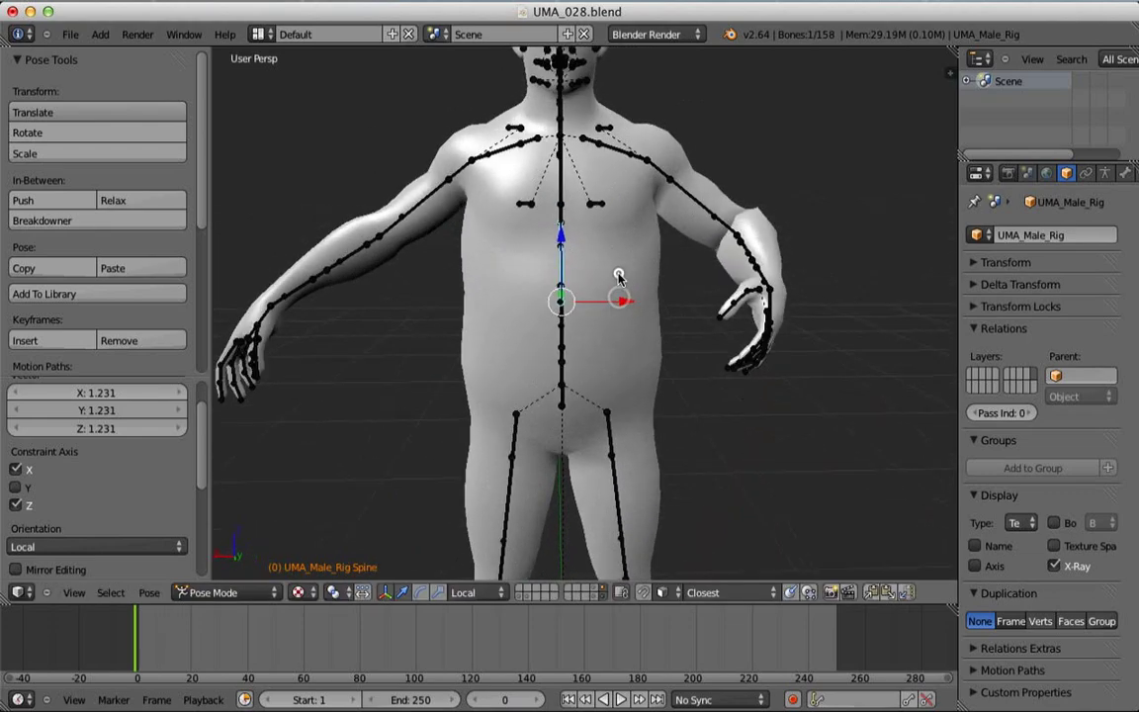
{"action": "key", "text": "r"}
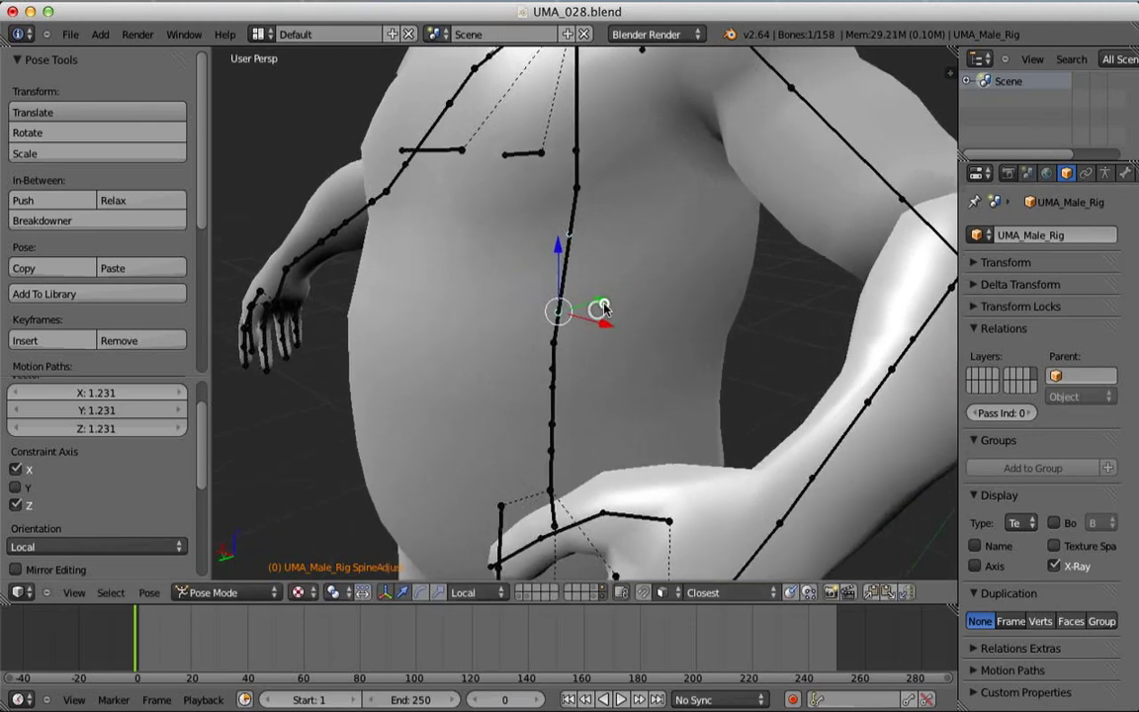
- Select the UMA_Human_Male mesh and return to the rig's SpineAdjust bone in Pose Mode
{"action": "middle_click_drag", "start_coordinate": [603, 310], "coordinate": [658, 351]}
{"action": "right_click", "coordinate": [545, 260]}
{"action": "right_click", "coordinate": [510, 313]}
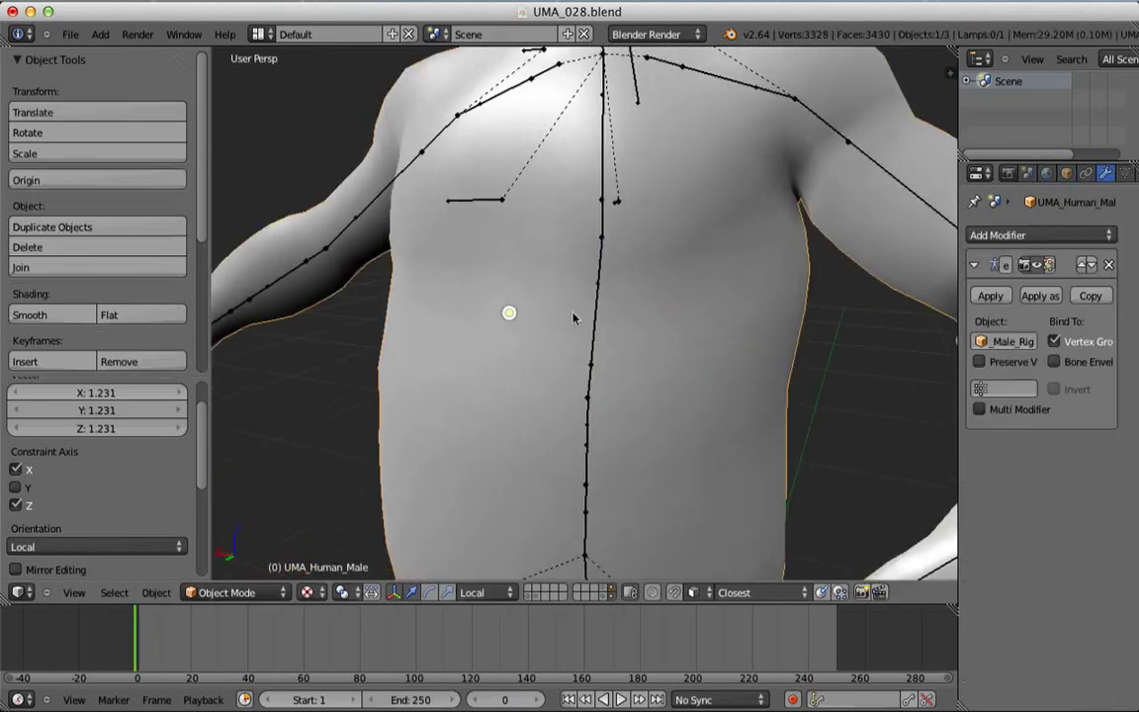
{"action": "middle_click_drag", "start_coordinate": [610, 318], "coordinate": [601, 338]}
{"action": "right_click", "coordinate": [605, 319]}
{"action": "key", "text": "ctrl+Tab"}
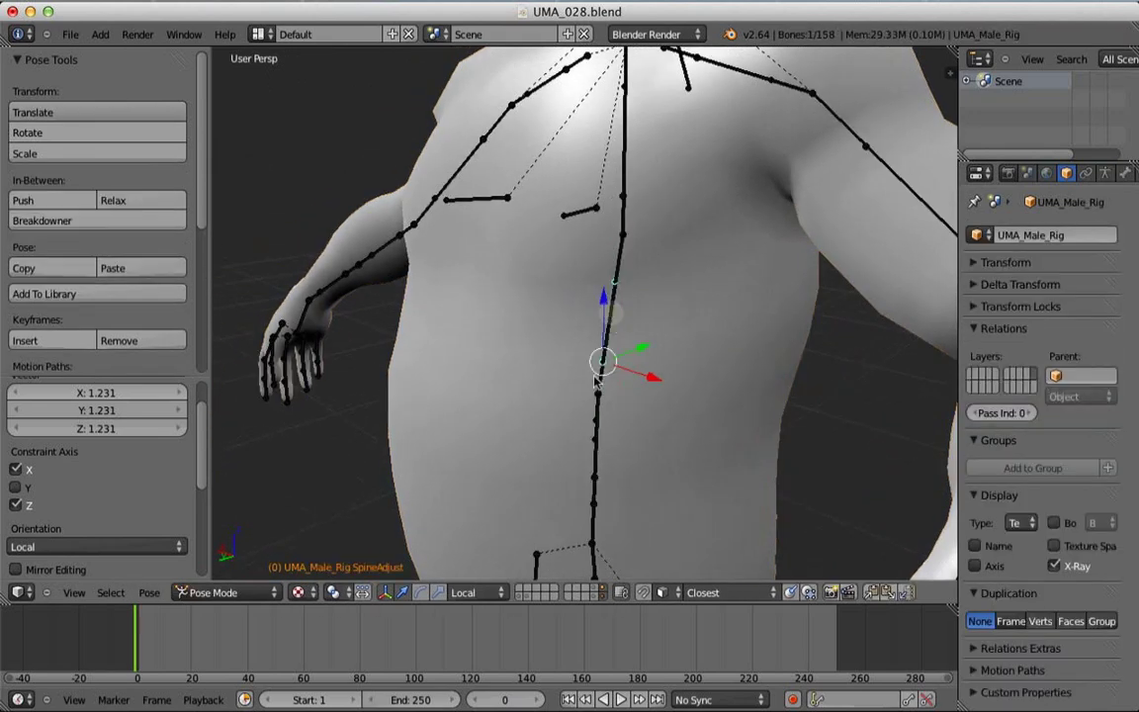
- Try rotating the LeftUpLeg bone about its local X axis
{"action": "middle_click_drag", "start_coordinate": [597, 386], "coordinate": [589, 326]}
{"action": "scroll", "coordinate": [590, 351], "scroll_direction": "up", "scroll_amount": 1}
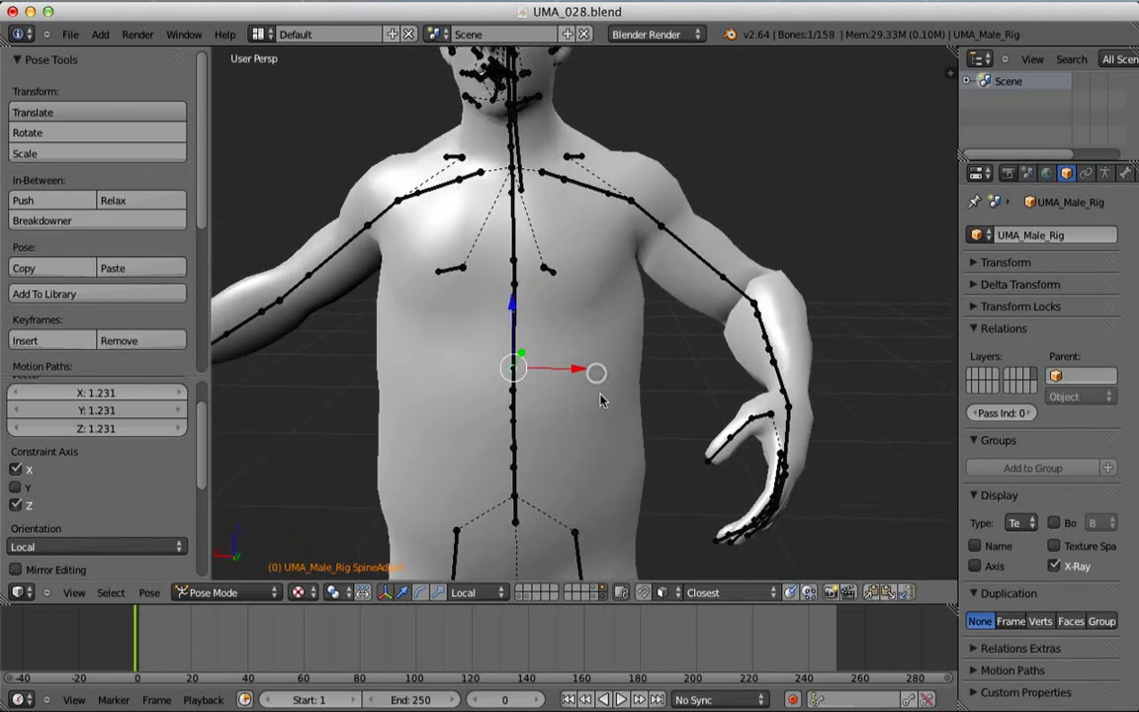
{"action": "middle_click_drag", "start_coordinate": [600, 393], "coordinate": [639, 386], "text": "shift"}
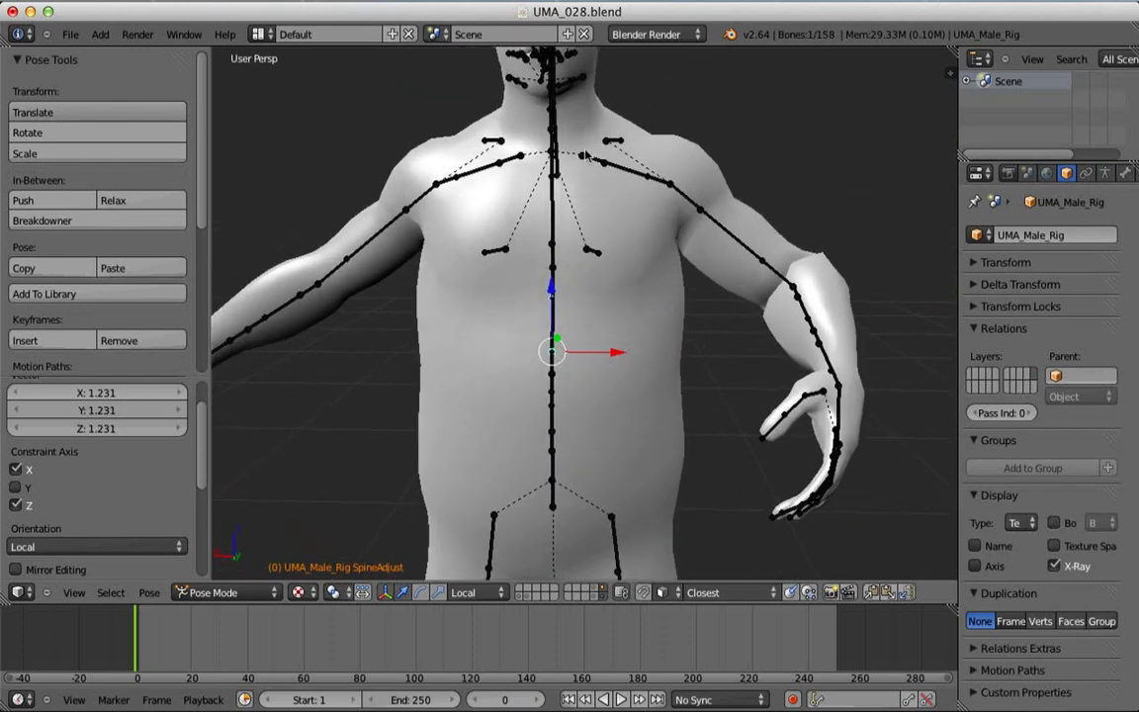
{"action": "scroll", "coordinate": [609, 421], "scroll_direction": "down", "scroll_amount": 2}
{"action": "middle_click_drag", "start_coordinate": [613, 431], "coordinate": [591, 201], "text": "shift"}
{"action": "middle_click_drag", "start_coordinate": [617, 356], "coordinate": [704, 367]}
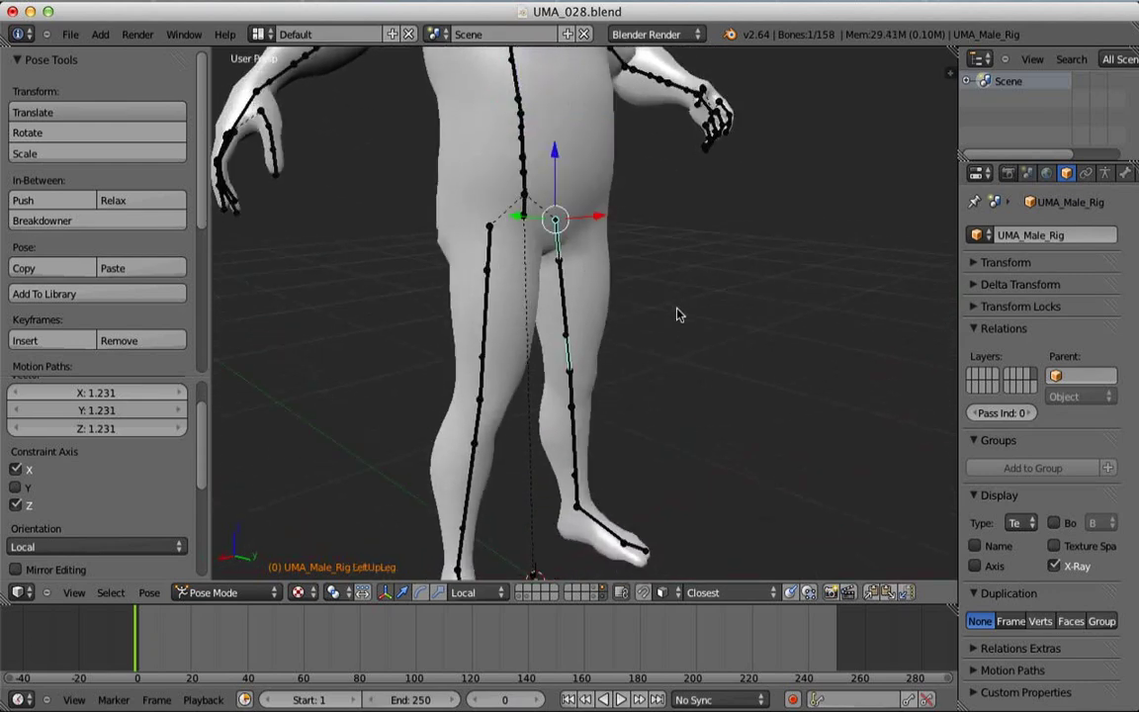
{"action": "key", "text": "r"}
{"action": "key", "text": "x"}
{"action": "key", "text": "x"}
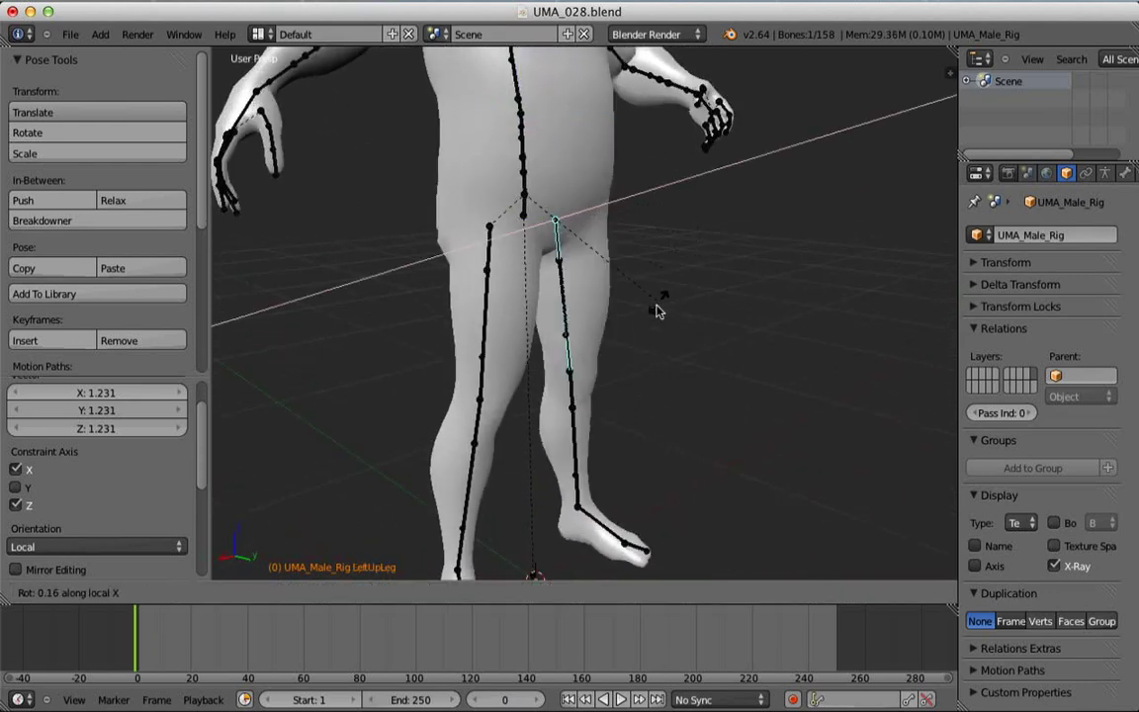
{"action": "left_click", "coordinate": [583, 287]}
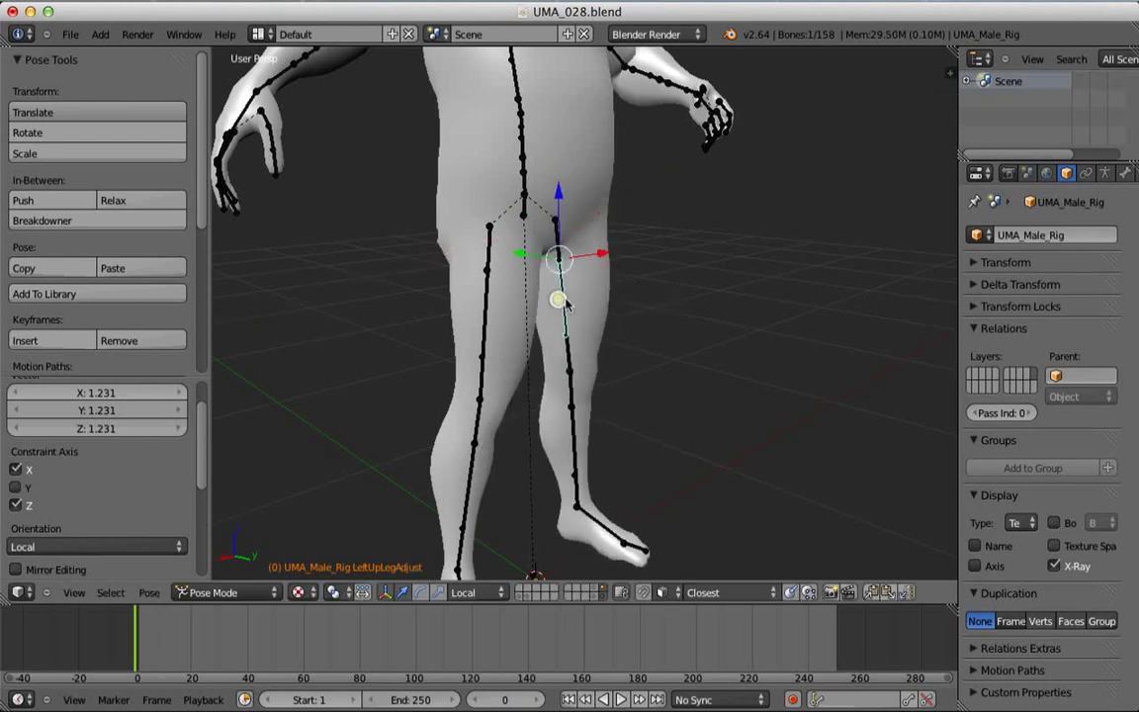
- Try thinning the left leg by scaling LeftUpLegAdjust by 0.710 and LeftLegAdjust by about 0.73 on their local X and Z axes
{"action": "key", "text": "s"}
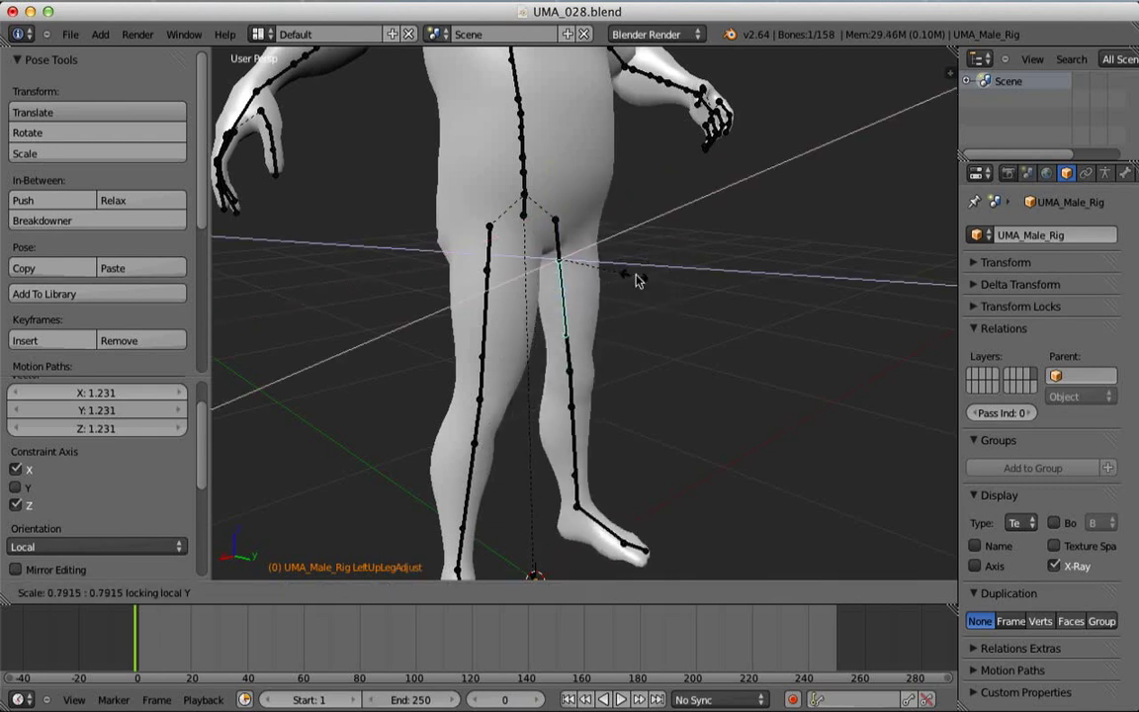
{"action": "left_click", "coordinate": [591, 315]}
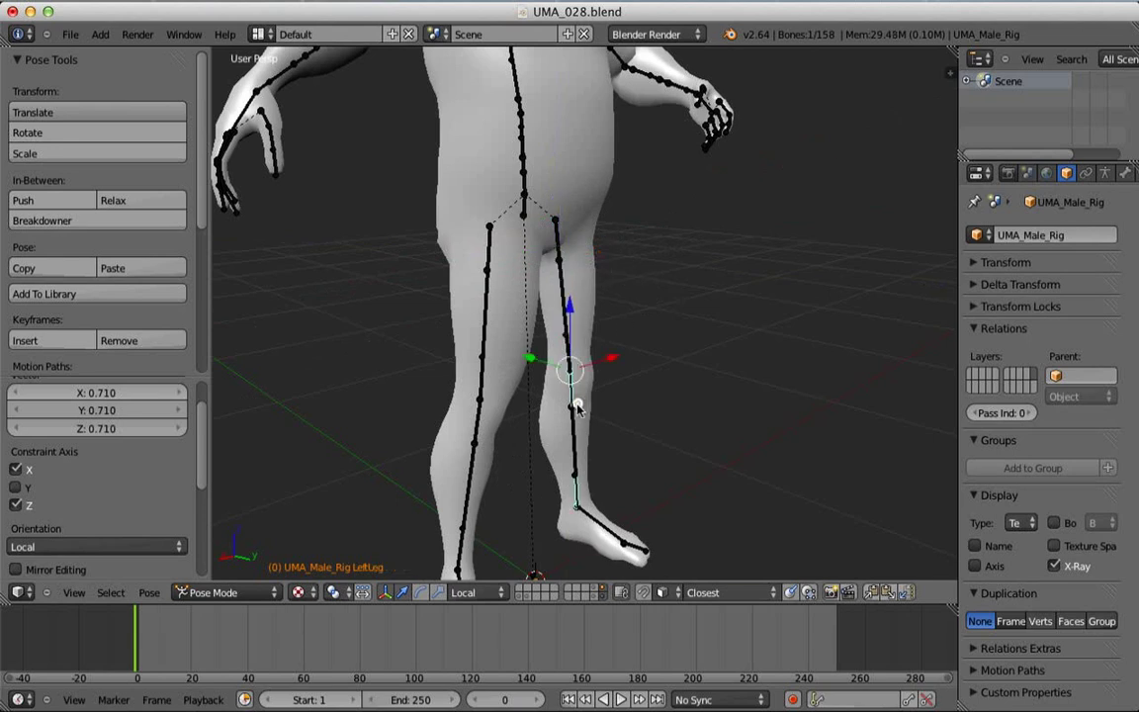
{"action": "key", "text": "s"}
{"action": "key", "text": "shift+y"}
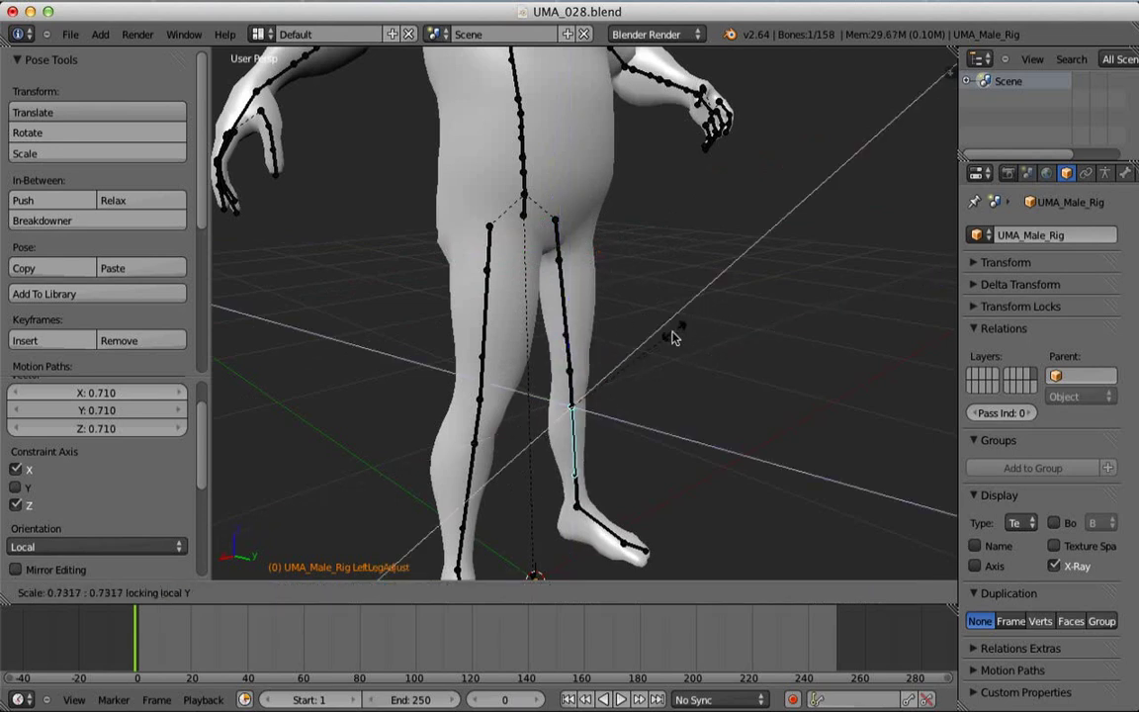
{"action": "left_click", "coordinate": [664, 342]}
- Try rotating the LeftUpLeg bone by about -25.5° to swing the whole left leg
{"action": "key", "text": "r"}
{"action": "left_click", "coordinate": [680, 251]}
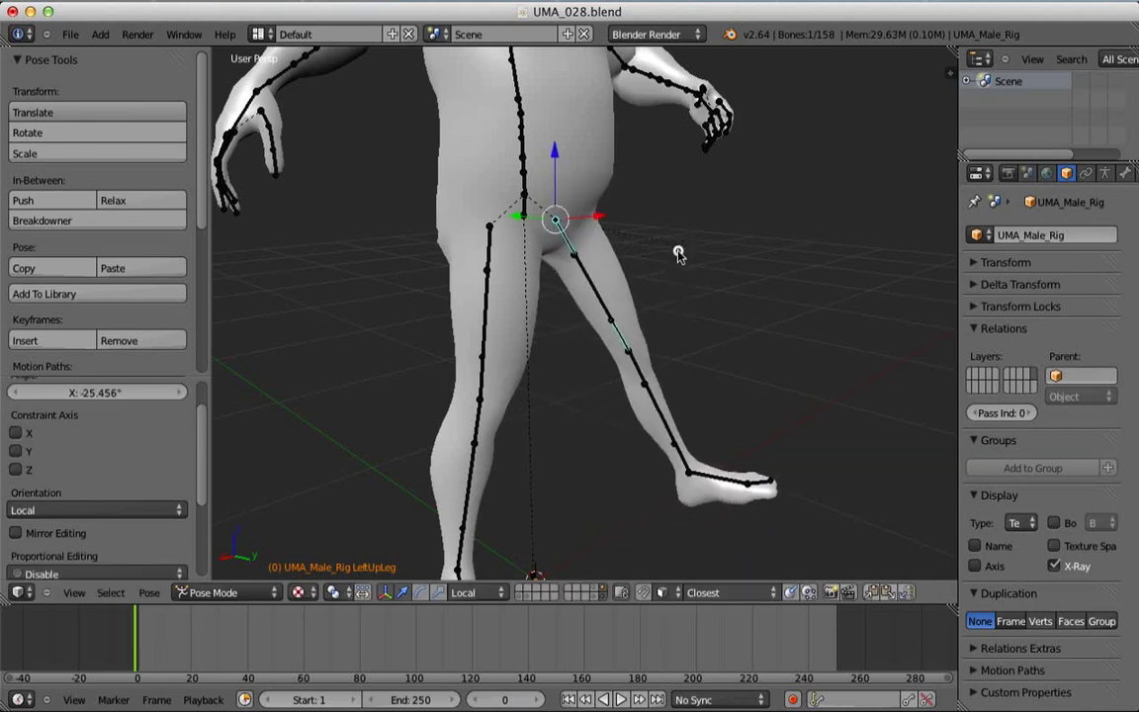
{"action": "key", "text": "r"}
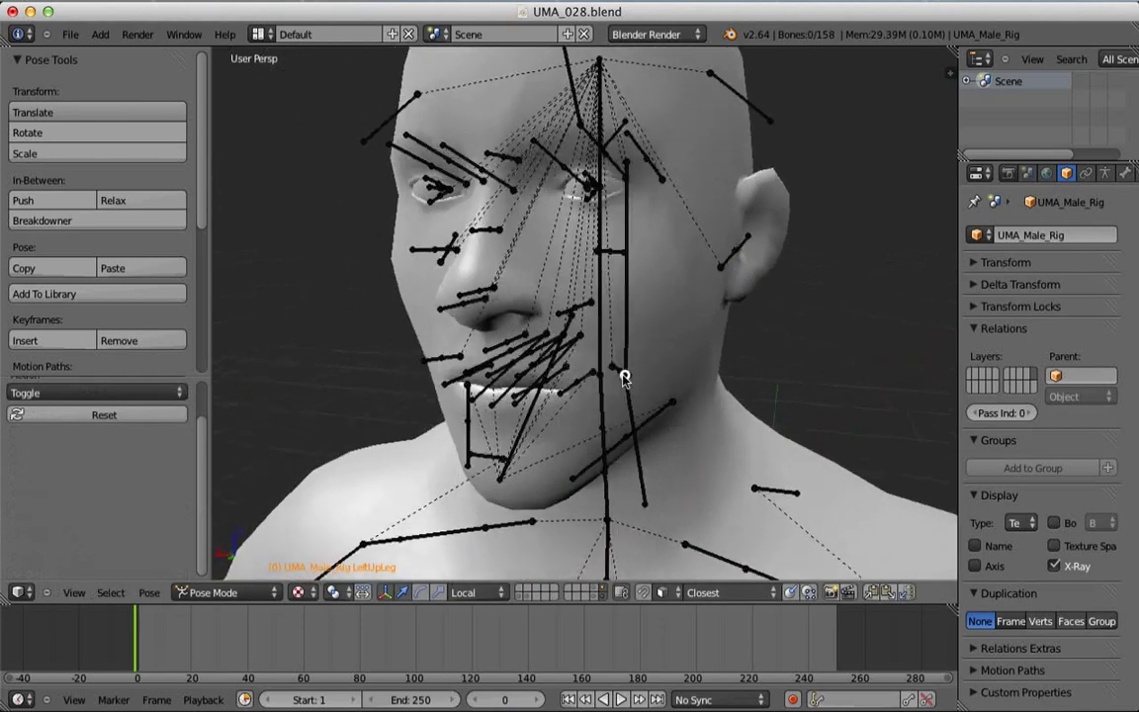
- Try moving the middle eyebrow bone above the left eye along global Y by about 0.009, and freely by about 0.0125
{"action": "middle_click_drag", "start_coordinate": [624, 377], "coordinate": [661, 358]}
{"action": "middle_click_drag", "start_coordinate": [540, 389], "coordinate": [695, 353]}
{"action": "scroll", "coordinate": [695, 353], "scroll_direction": "up", "scroll_amount": 4}
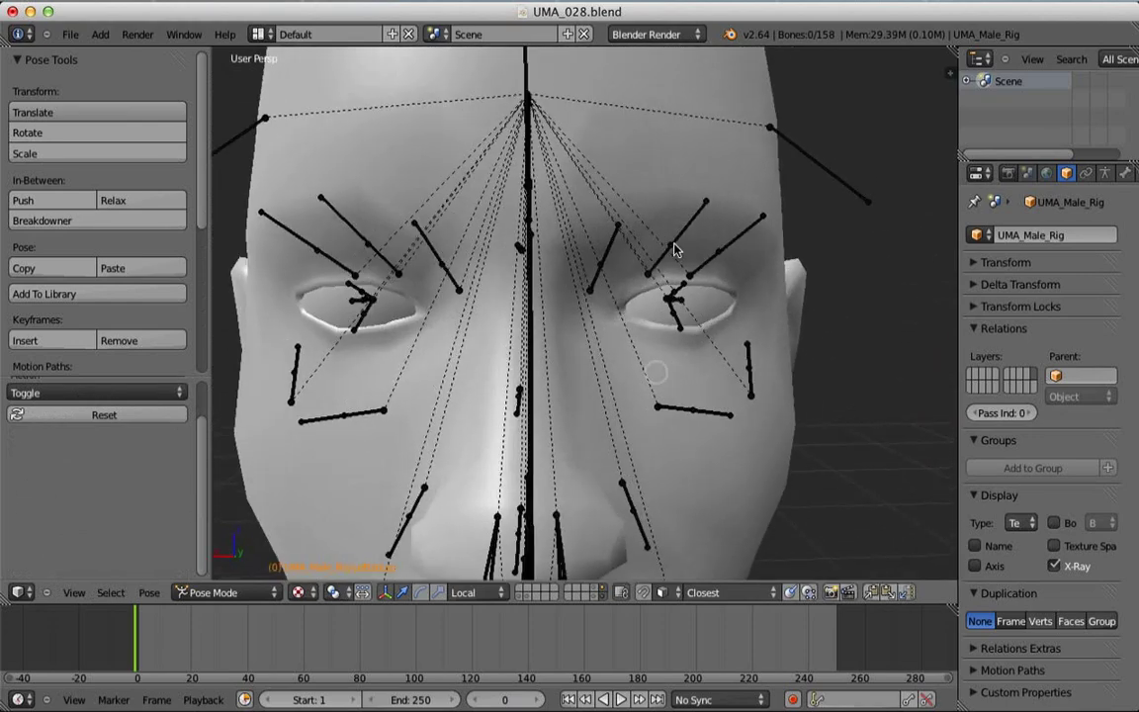
{"action": "key", "text": "g"}
{"action": "key", "text": "y"}
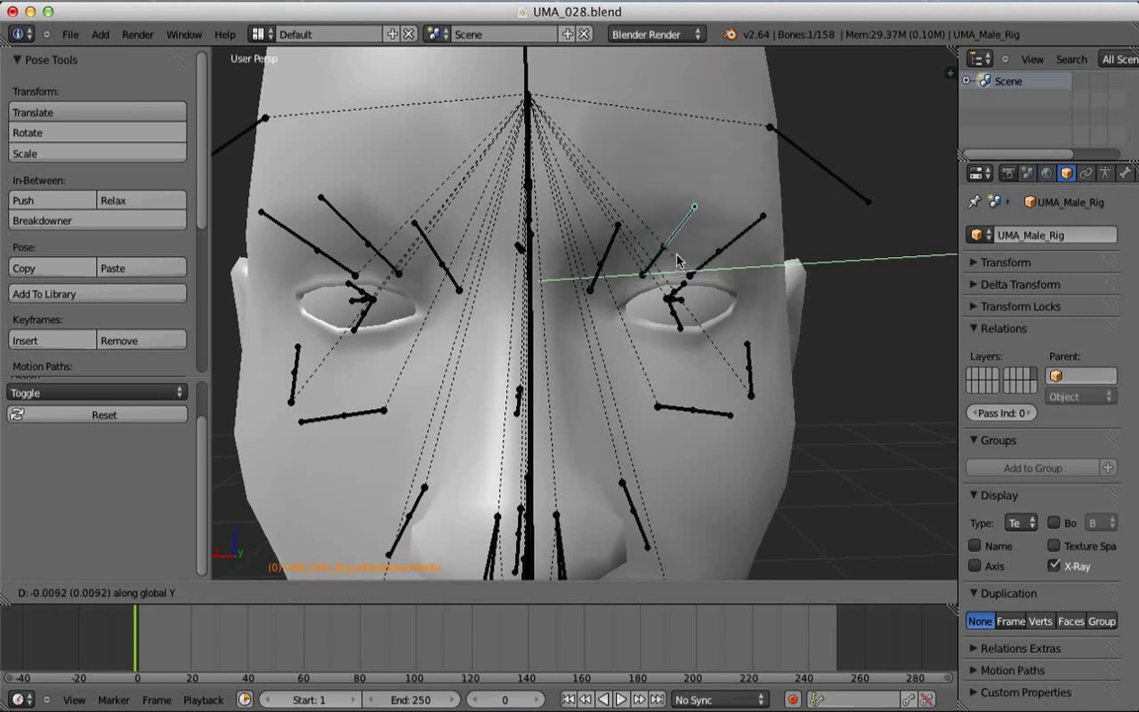
{"action": "right_click", "coordinate": [677, 255]}
{"action": "key", "text": "g"}
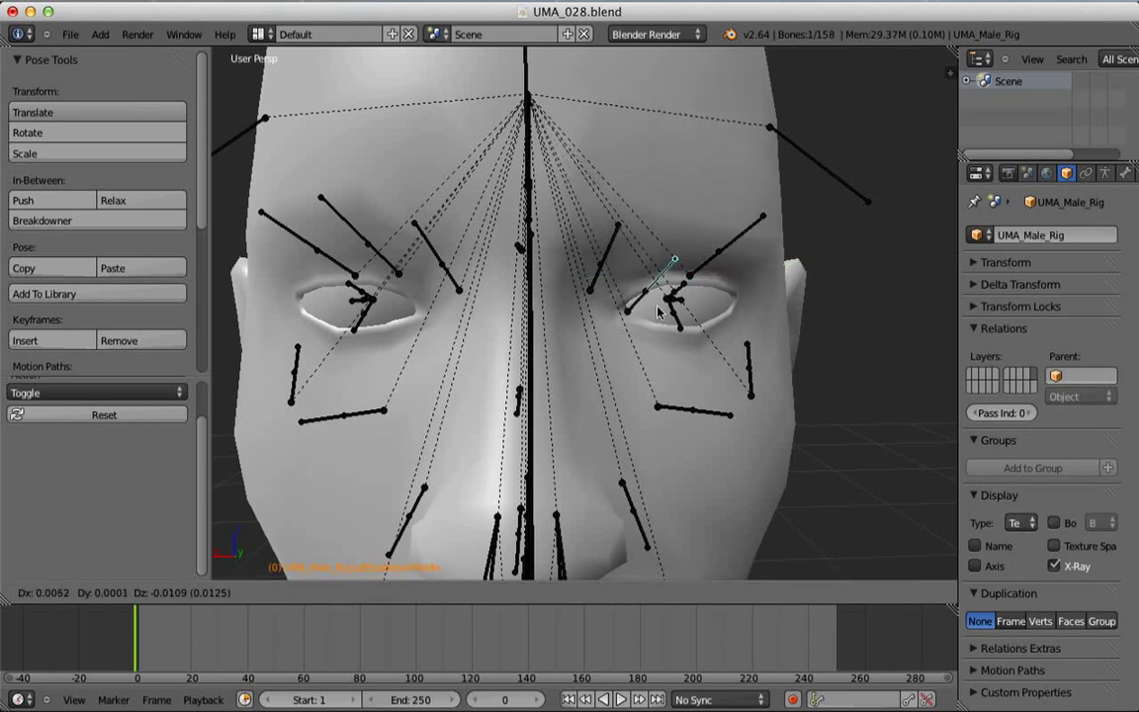
{"action": "right_click", "coordinate": [649, 323]}
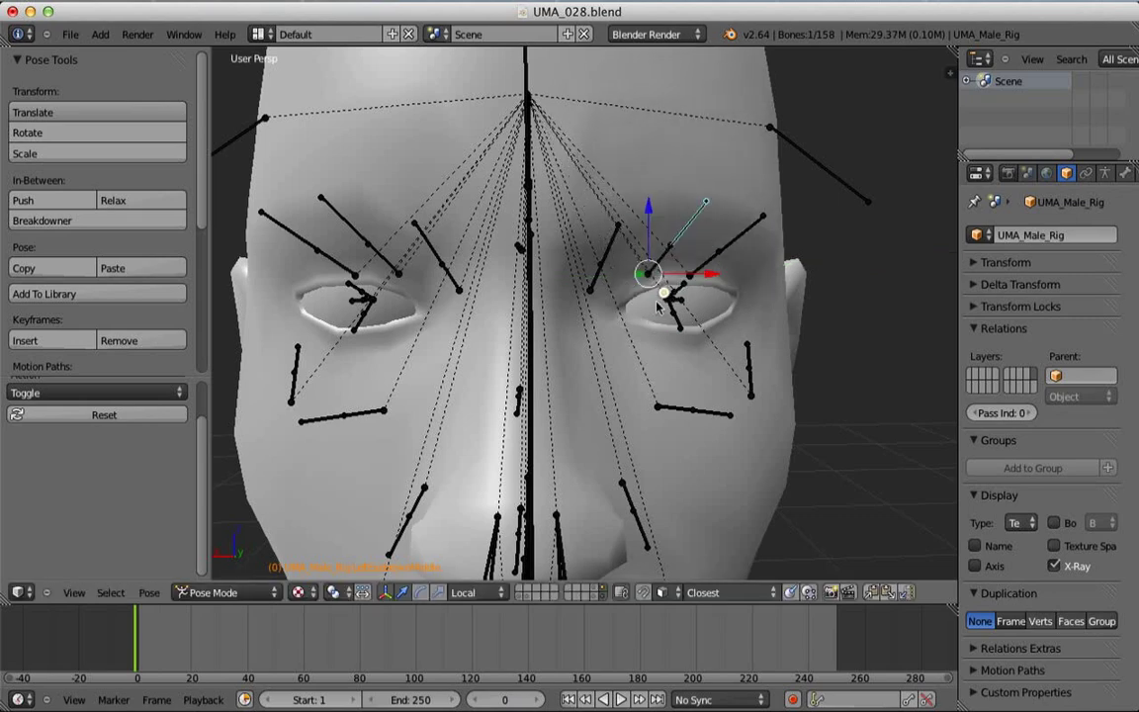
- Rotate the Mandible bone about its local X axis by about -13.7° to open the mouth
{"action": "scroll", "coordinate": [647, 317], "scroll_direction": "down", "scroll_amount": 3}
{"action": "middle_click_drag", "start_coordinate": [647, 317], "coordinate": [781, 326]}
{"action": "middle_click_drag", "start_coordinate": [692, 396], "coordinate": [695, 345], "text": "shift"}
{"action": "key", "text": "r"}
{"action": "key", "text": "x"}
{"action": "key", "text": "x"}
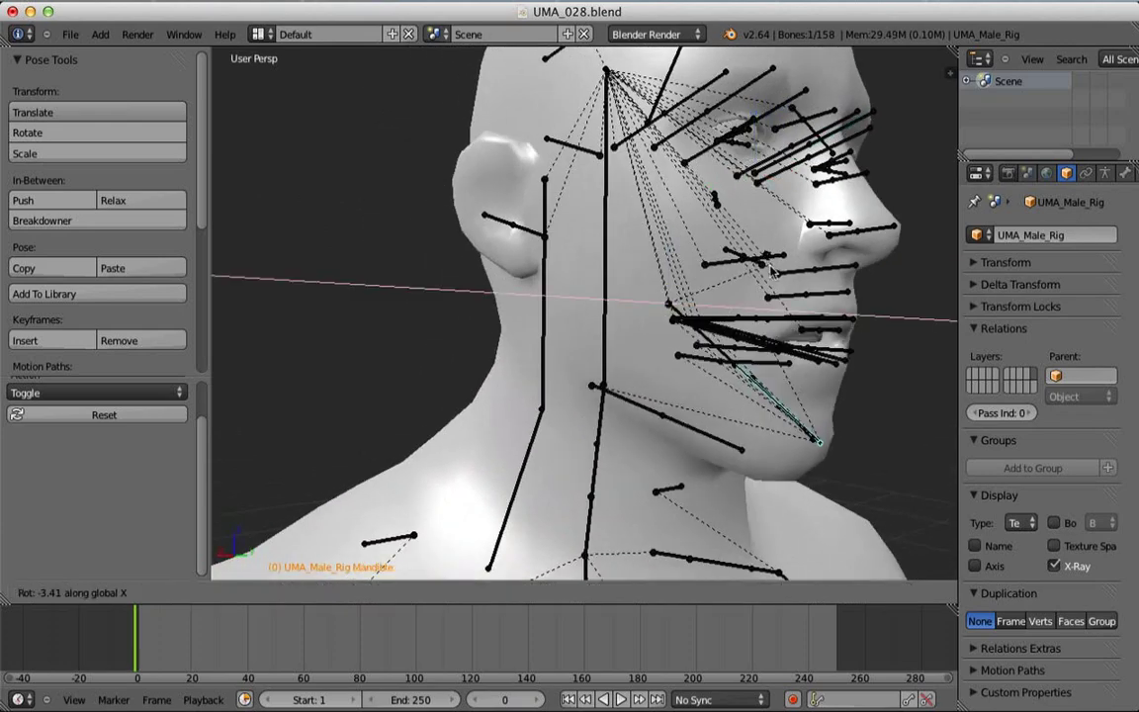
{"action": "left_click", "coordinate": [760, 302]}
- Try scaling the NoseMiddleAdjust bone uniformly by about 0.84 and moving it by about -0.0016, -0.0049 and -0.009 on X, Y and Z
{"action": "middle_click_drag", "start_coordinate": [759, 303], "coordinate": [554, 307]}
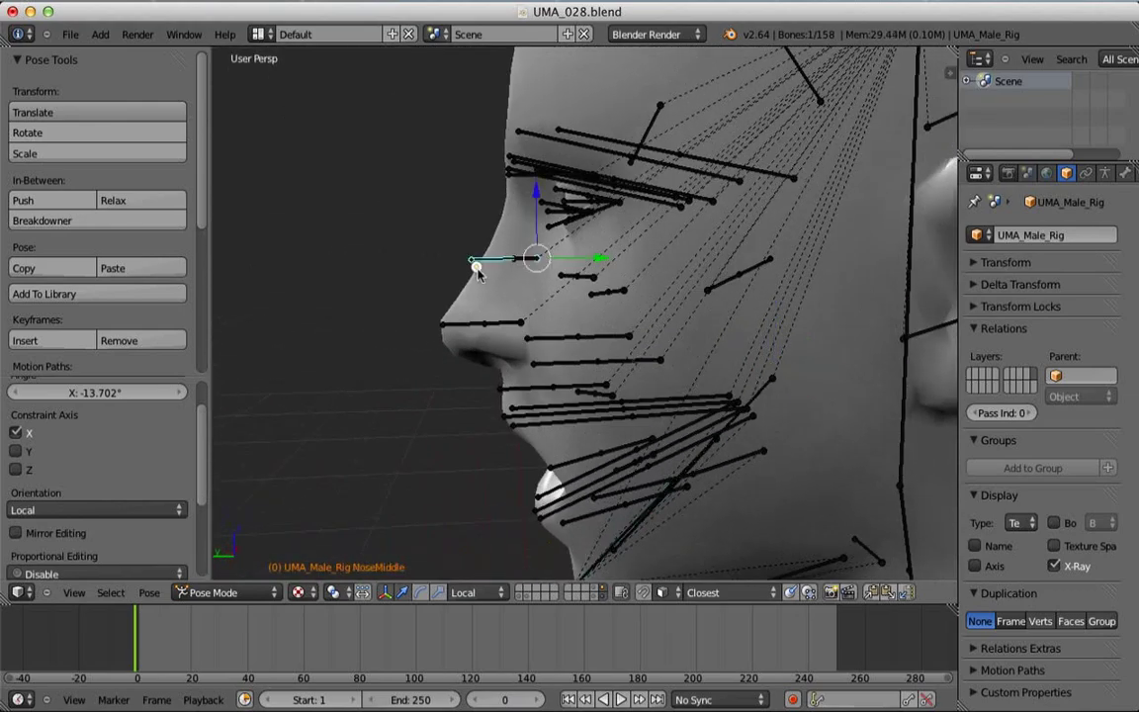
{"action": "key", "text": "s"}
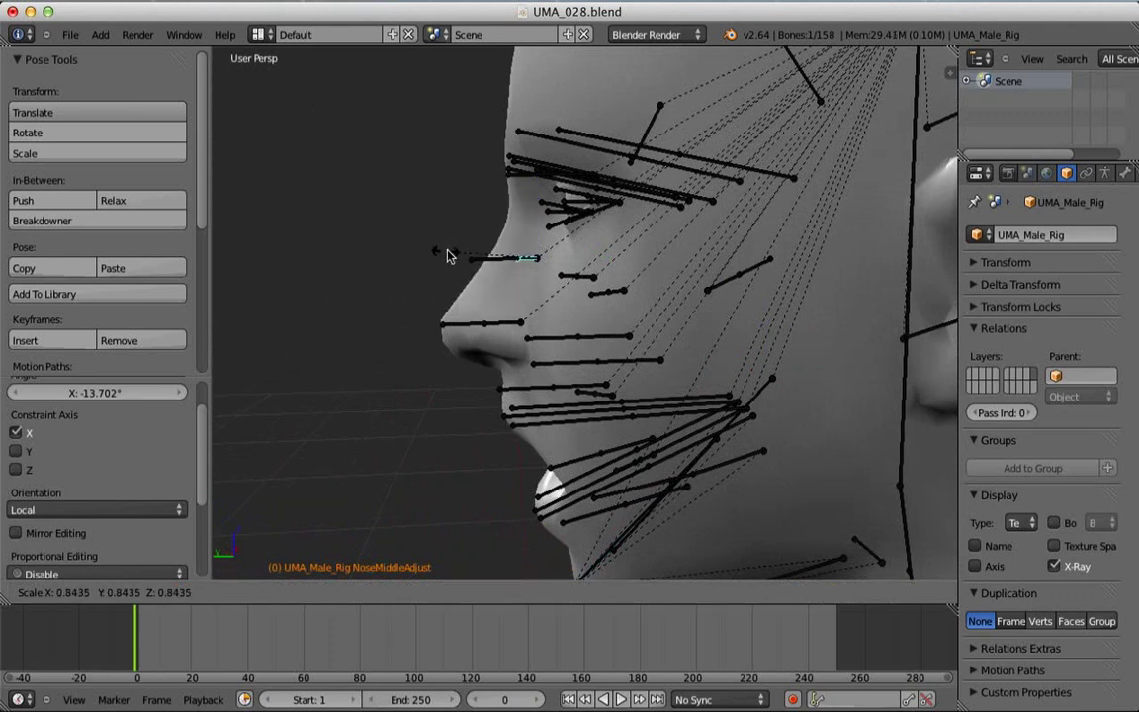
{"action": "left_click", "coordinate": [455, 255]}
{"action": "key", "text": "g"}
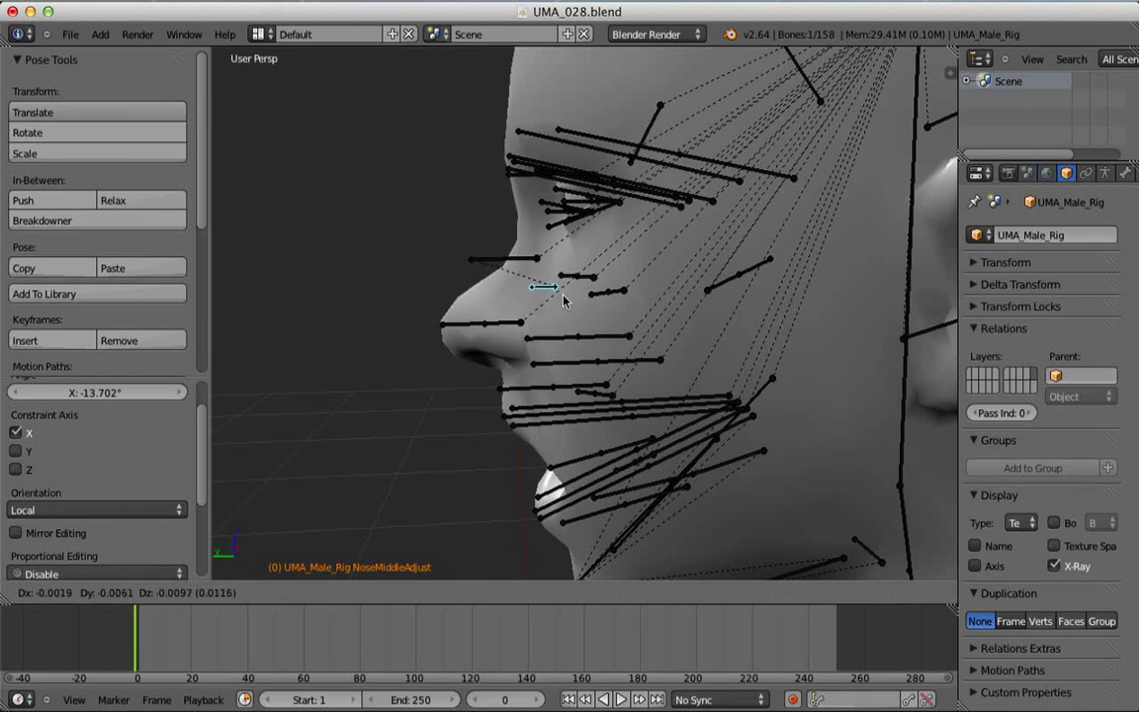
{"action": "left_click", "coordinate": [559, 295]}
- Try moving the NoseMiddleAdjust bone by about -0.0013, 0.0105 and 0.0102 on X, Y and Z, undo it, and try scaling the bone
{"action": "middle_click_drag", "start_coordinate": [560, 290], "coordinate": [751, 346]}
{"action": "scroll", "coordinate": [549, 328], "scroll_direction": "up", "scroll_amount": 3}
{"action": "middle_click_drag", "start_coordinate": [647, 287], "coordinate": [778, 334]}
{"action": "middle_click_drag", "start_coordinate": [633, 315], "coordinate": [709, 363], "text": "shift"}
{"action": "middle_click_drag", "start_coordinate": [714, 302], "coordinate": [711, 315]}
{"action": "key", "text": "g"}
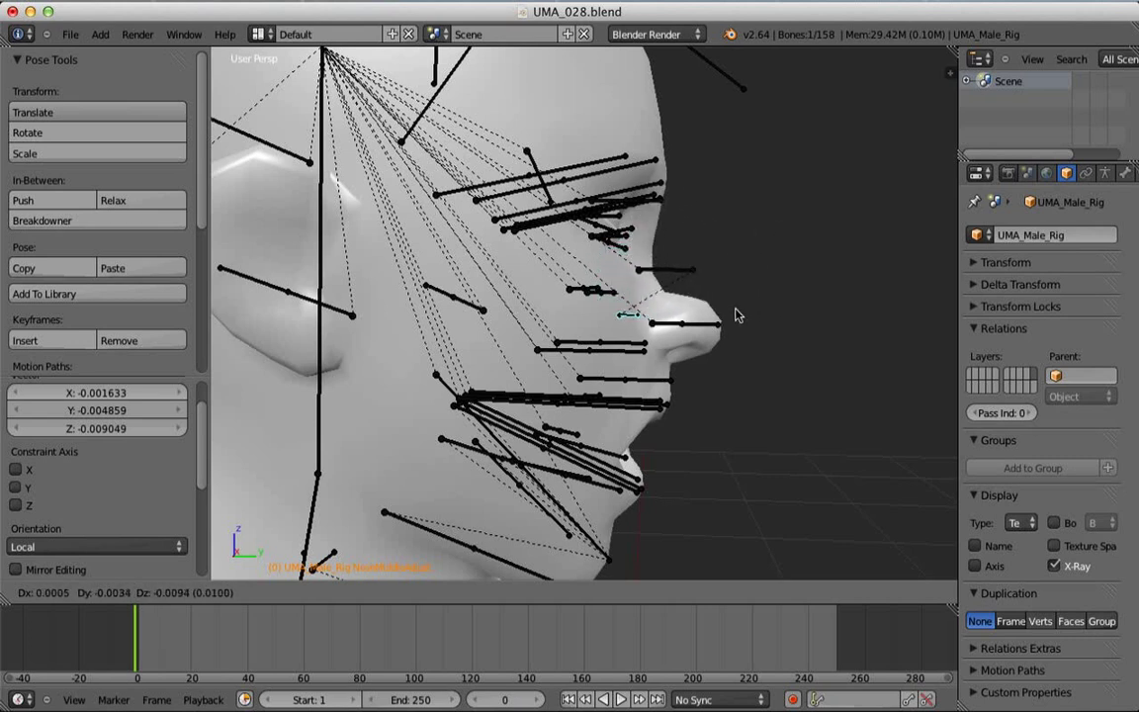
{"action": "left_click", "coordinate": [771, 267]}
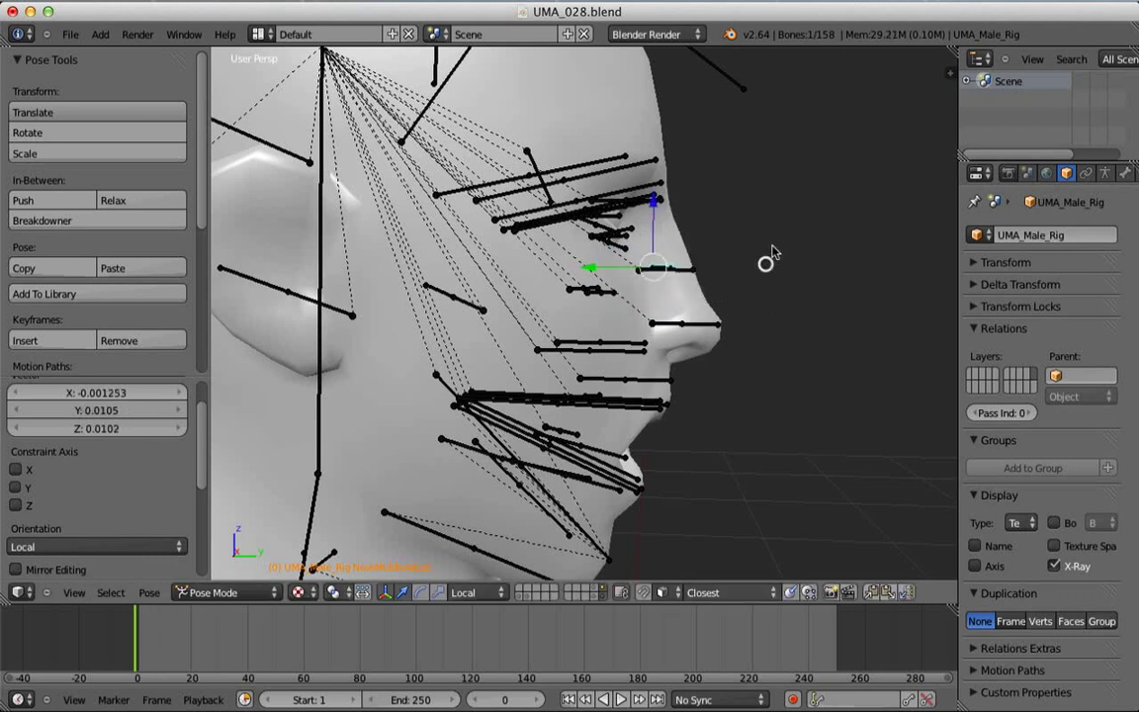
{"action": "key", "text": "ctrl+z"}
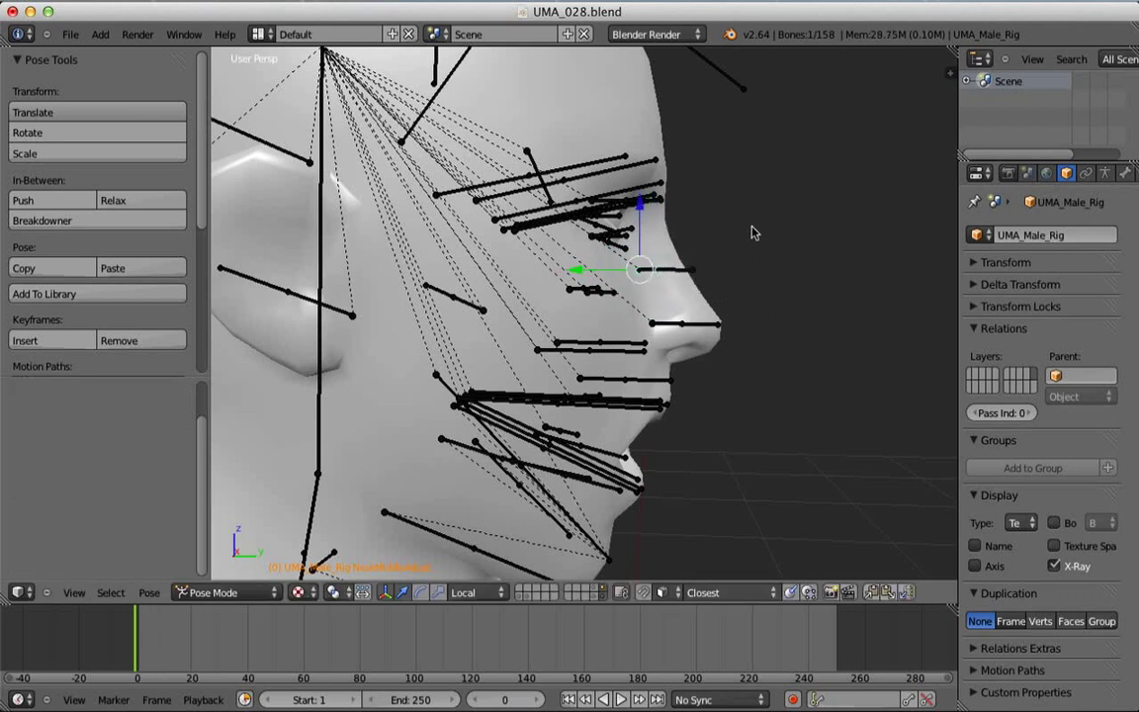
{"action": "key", "text": "s"}
{"action": "right_click", "coordinate": [764, 213]}
- Examine the rig's arm bones and the facial bones around the head
{"action": "scroll", "coordinate": [753, 222], "scroll_direction": "down", "scroll_amount": 4}
{"action": "middle_click_drag", "start_coordinate": [750, 208], "coordinate": [681, 288]}
{"action": "scroll", "coordinate": [644, 346], "scroll_direction": "up", "scroll_amount": 5}
{"action": "scroll", "coordinate": [685, 423], "scroll_direction": "down", "scroll_amount": 3}
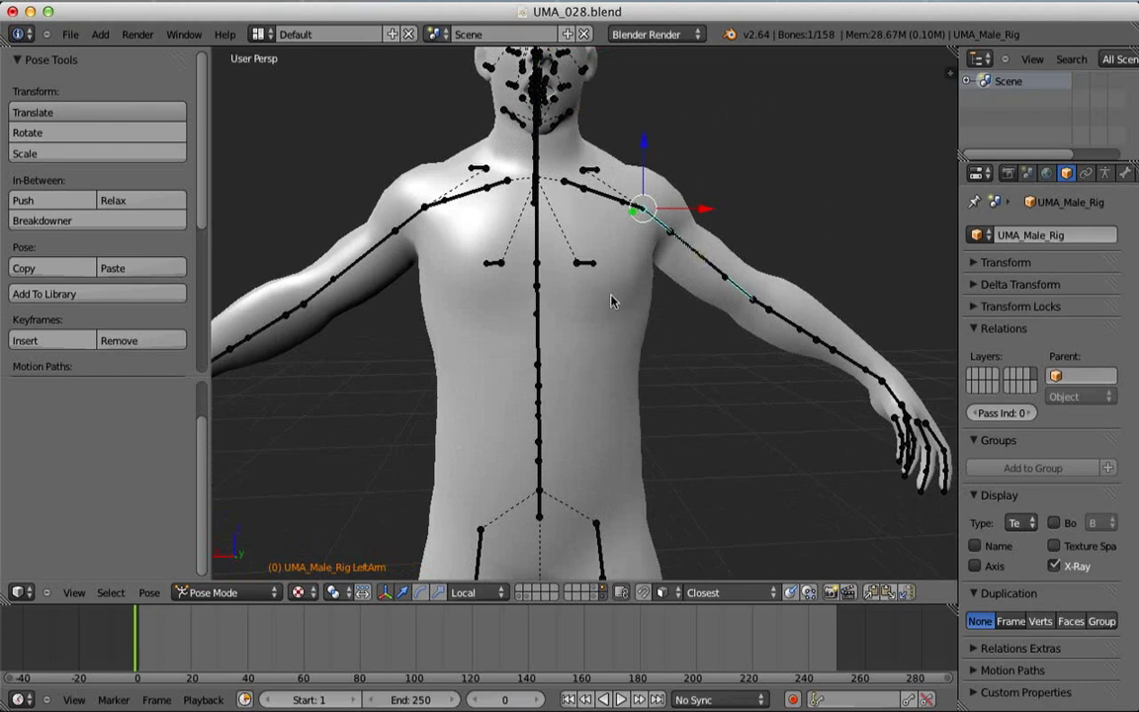
{"action": "middle_click_drag", "start_coordinate": [601, 263], "coordinate": [690, 374], "text": "shift"}
{"action": "scroll", "coordinate": [648, 358], "scroll_direction": "up", "scroll_amount": 4}
{"action": "scroll", "coordinate": [648, 358], "scroll_direction": "down", "scroll_amount": 1}
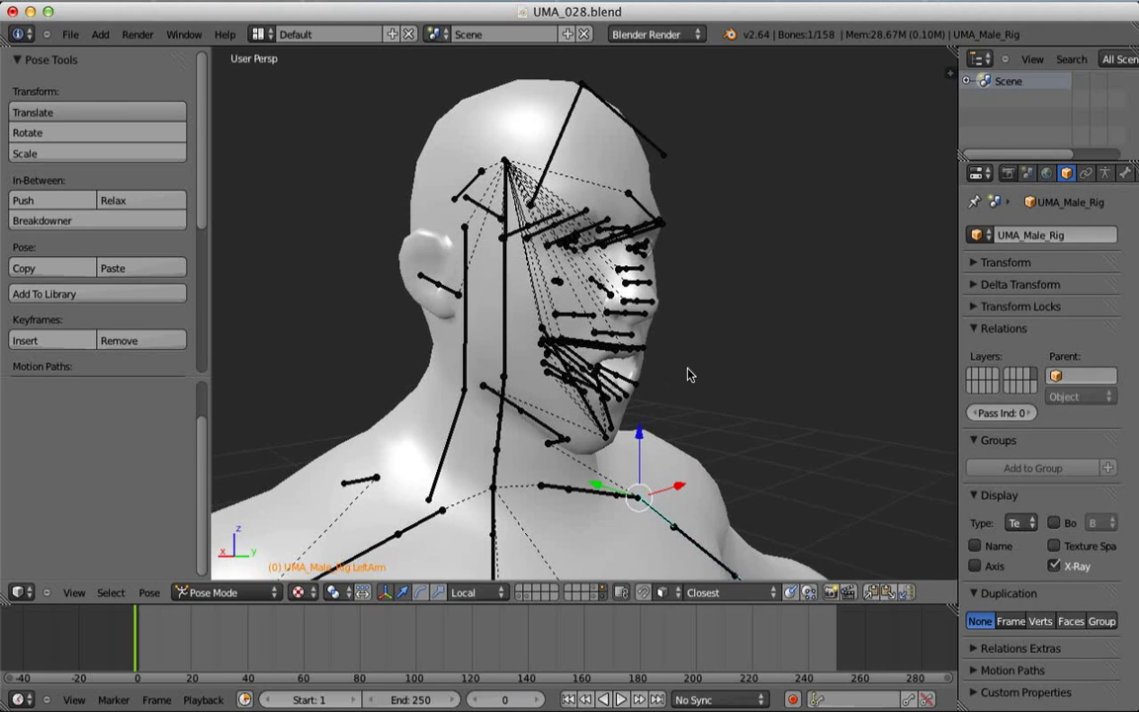
- Try scaling the LeftUpLegAdjust bone uniformly by about 0.96
{"action": "scroll", "coordinate": [615, 269], "scroll_direction": "down", "scroll_amount": 5}
{"action": "middle_click_drag", "start_coordinate": [638, 346], "coordinate": [654, 188], "text": "shift"}
{"action": "middle_click_drag", "start_coordinate": [700, 280], "coordinate": [598, 336]}
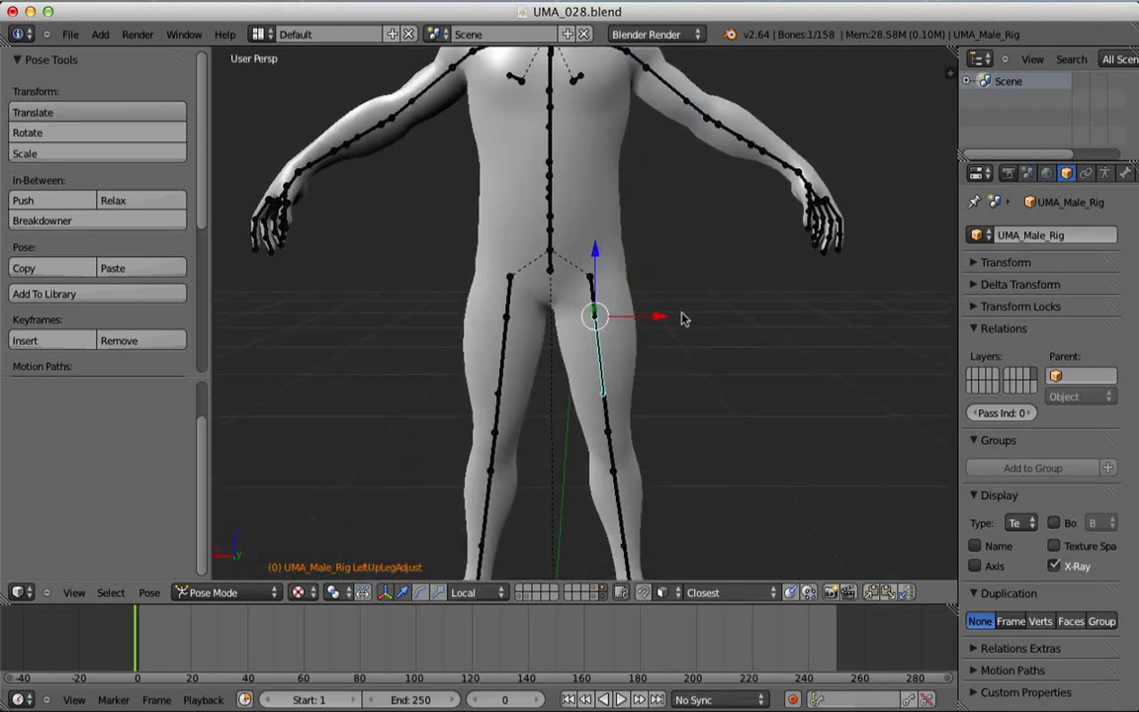
{"action": "key", "text": "s"}
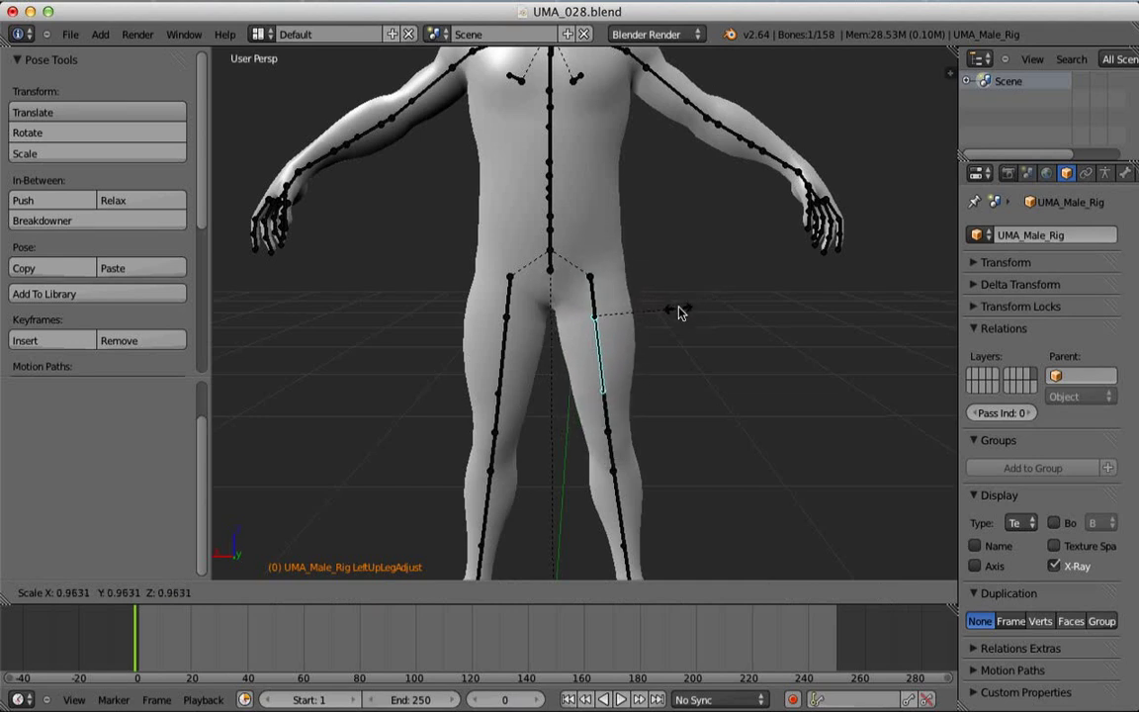
{"action": "left_click", "coordinate": [682, 296]}
- Scale the LeftUpLegAdjust bone by 1.080 on its local X and Z axes and paste the pose flipped onto the right thigh
{"action": "middle_click_drag", "start_coordinate": [682, 295], "coordinate": [569, 259]}
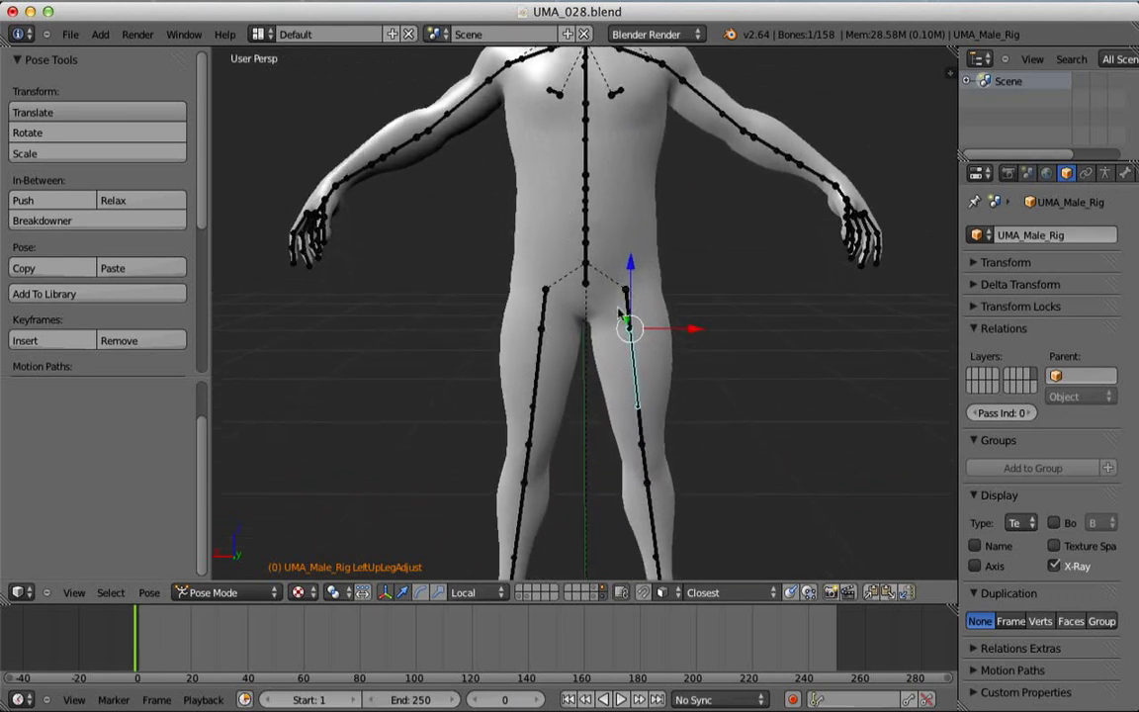
{"action": "key", "text": "s"}
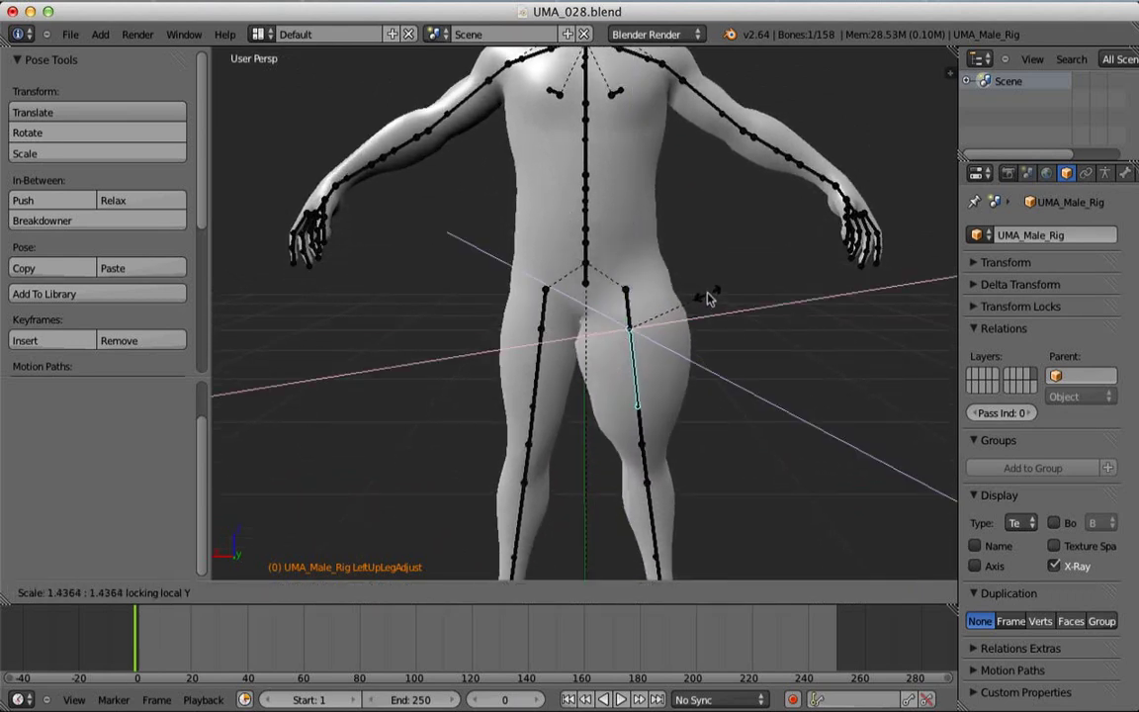
{"action": "left_click", "coordinate": [689, 307]}
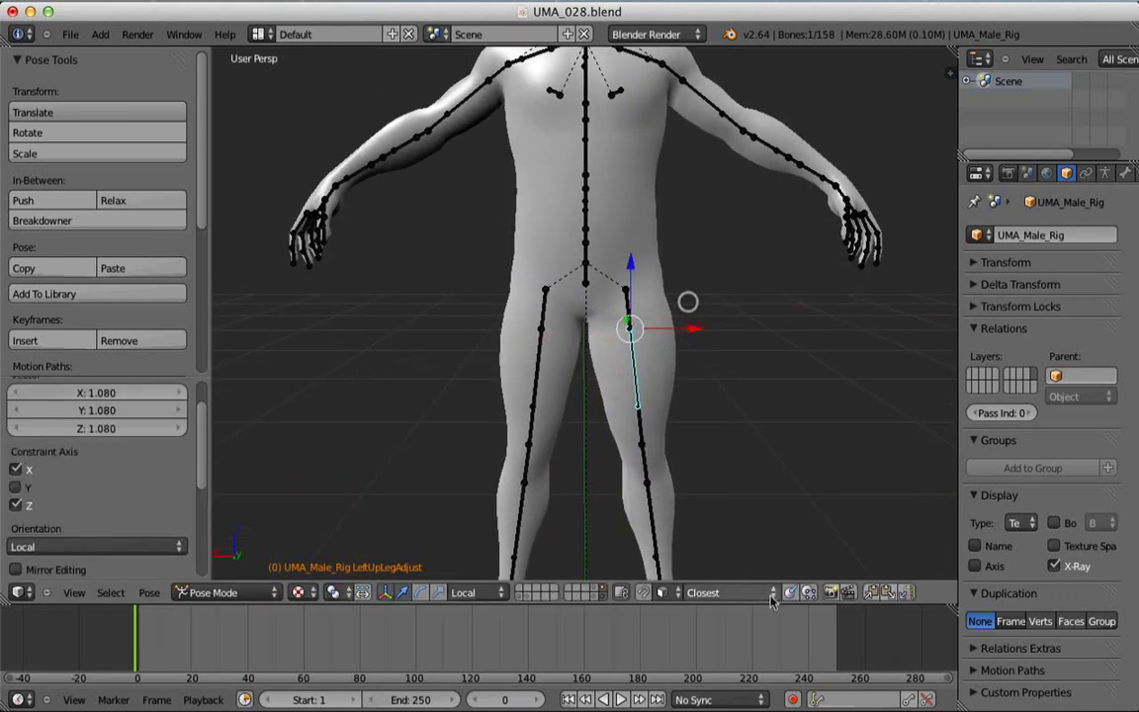
{"action": "left_click", "coordinate": [905, 591]}
- Scale the LeftArmAdjust bone by about 1.23 on its local X and Z axes and paste the pose flipped onto the right arm
{"action": "middle_click_drag", "start_coordinate": [658, 293], "coordinate": [674, 349], "text": "shift"}
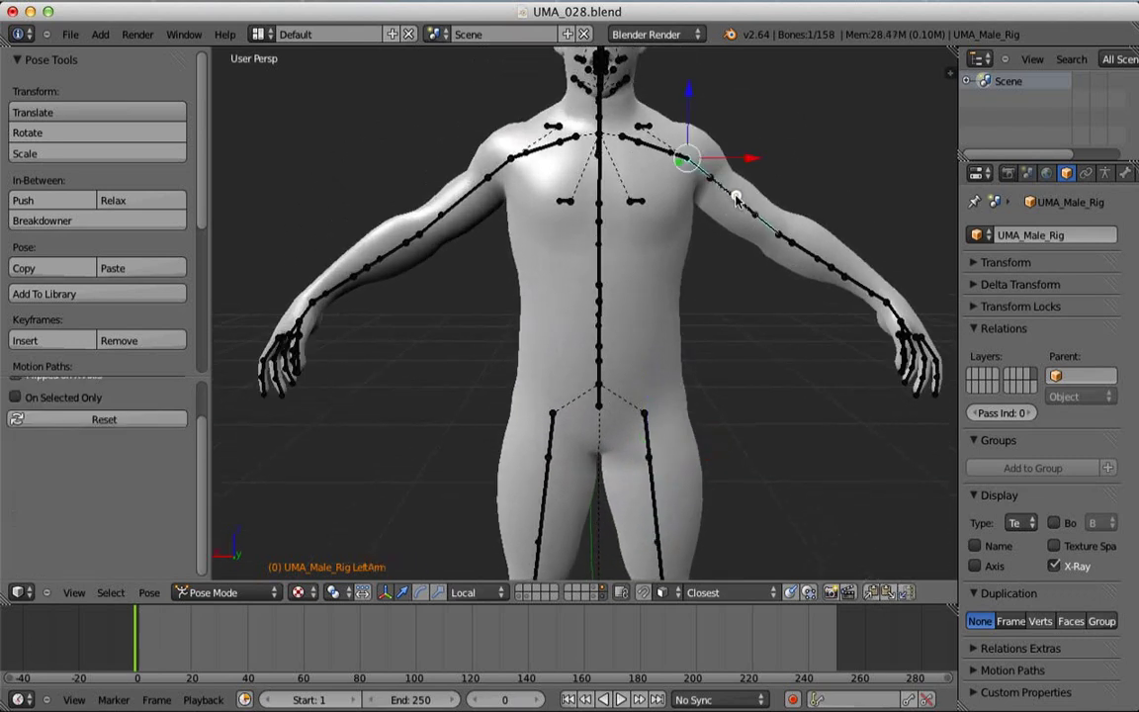
{"action": "key", "text": "s"}
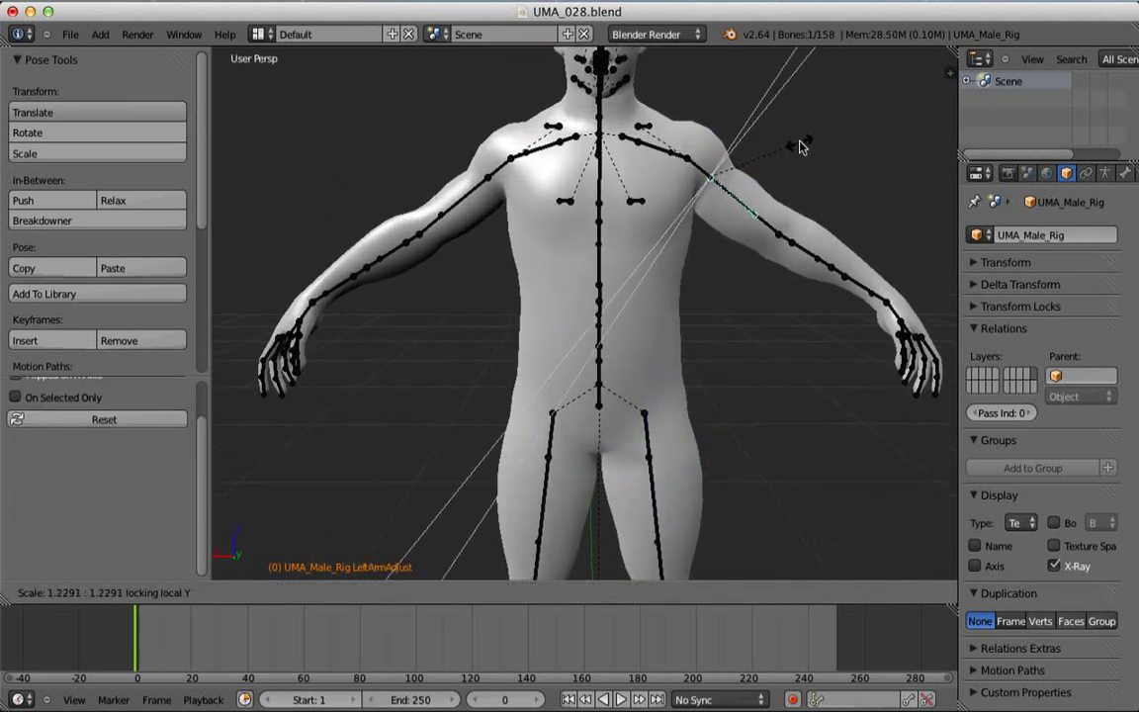
{"action": "left_click", "coordinate": [801, 141]}
{"action": "left_click", "coordinate": [906, 594]}
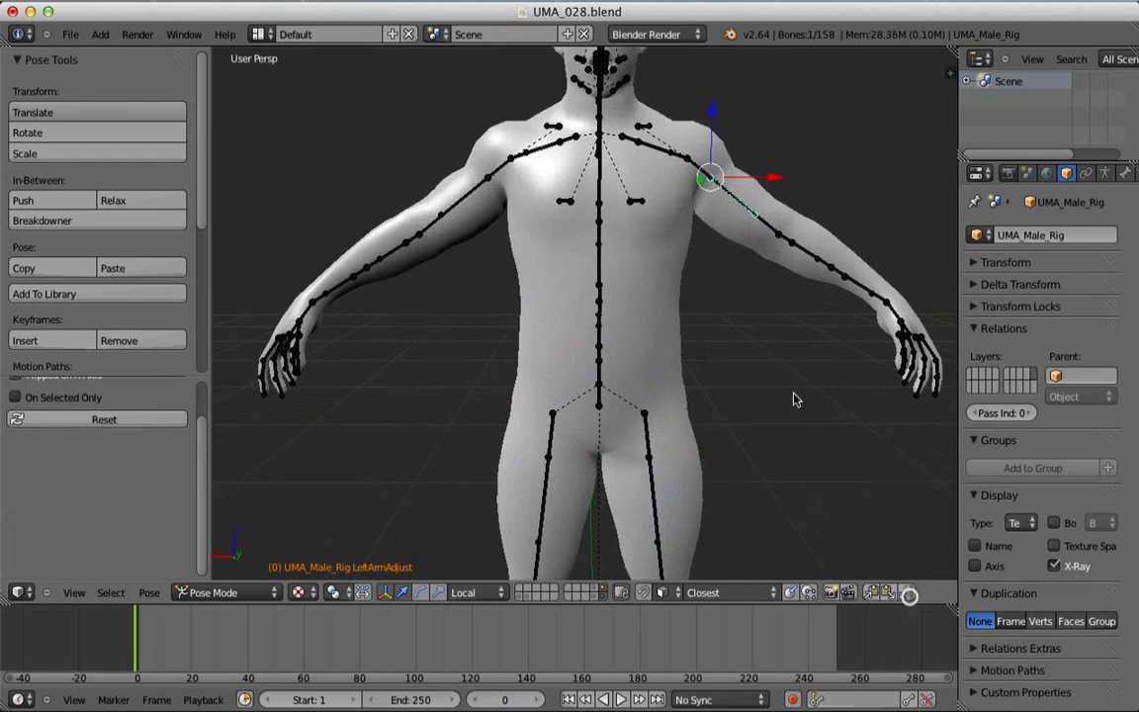
- Scale the bone of the right upper arm as seen from behind the avatar
{"action": "middle_click_drag", "start_coordinate": [684, 265], "coordinate": [911, 356], "text": "shift"}
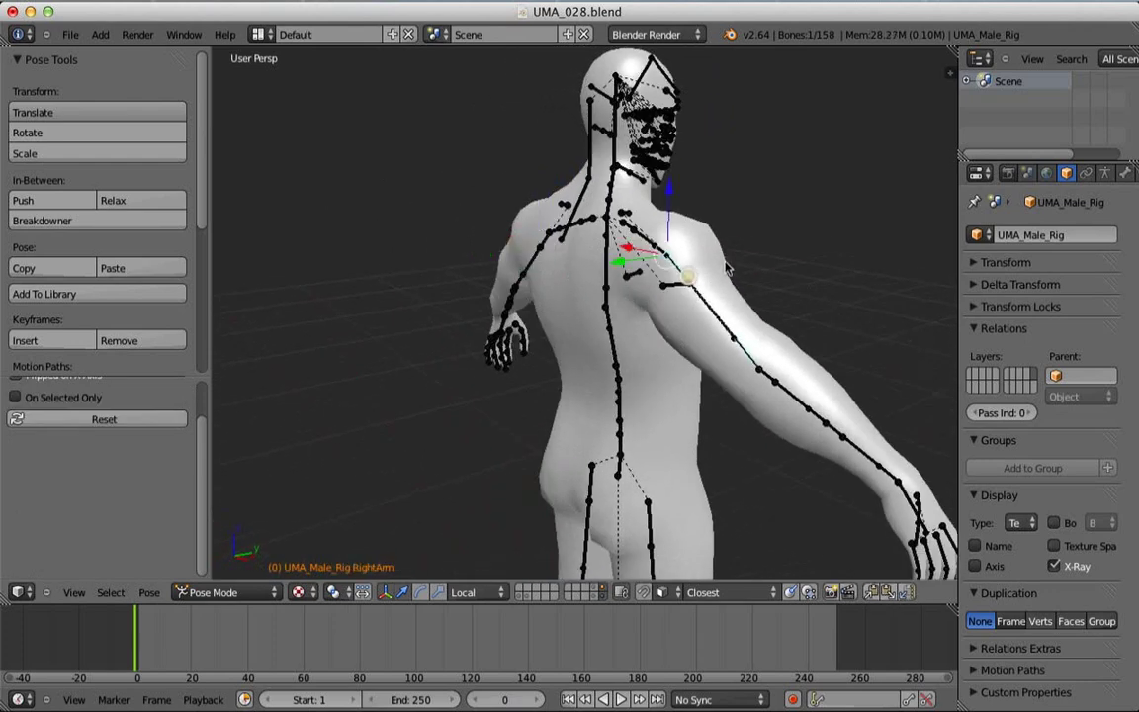
{"action": "key", "text": "s"}
{"action": "left_click", "coordinate": [788, 264]}
- Try moving the LeftEye bone freely by about 0.0006
{"action": "middle_click_drag", "start_coordinate": [788, 264], "coordinate": [593, 295]}
{"action": "scroll", "coordinate": [593, 297], "scroll_direction": "up", "scroll_amount": 6}
{"action": "middle_click_drag", "start_coordinate": [656, 351], "coordinate": [577, 397]}
{"action": "scroll", "coordinate": [613, 435], "scroll_direction": "up", "scroll_amount": 3}
{"action": "middle_click_drag", "start_coordinate": [628, 465], "coordinate": [724, 338]}
{"action": "key", "text": "g"}
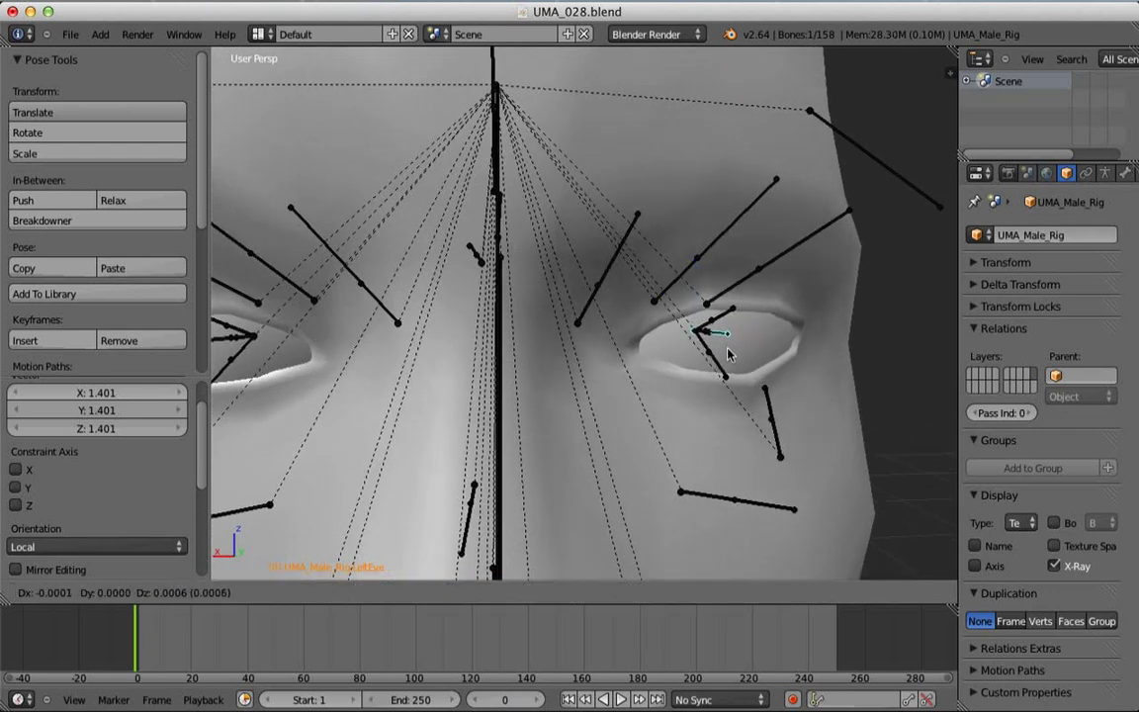
{"action": "left_click", "coordinate": [732, 344]}
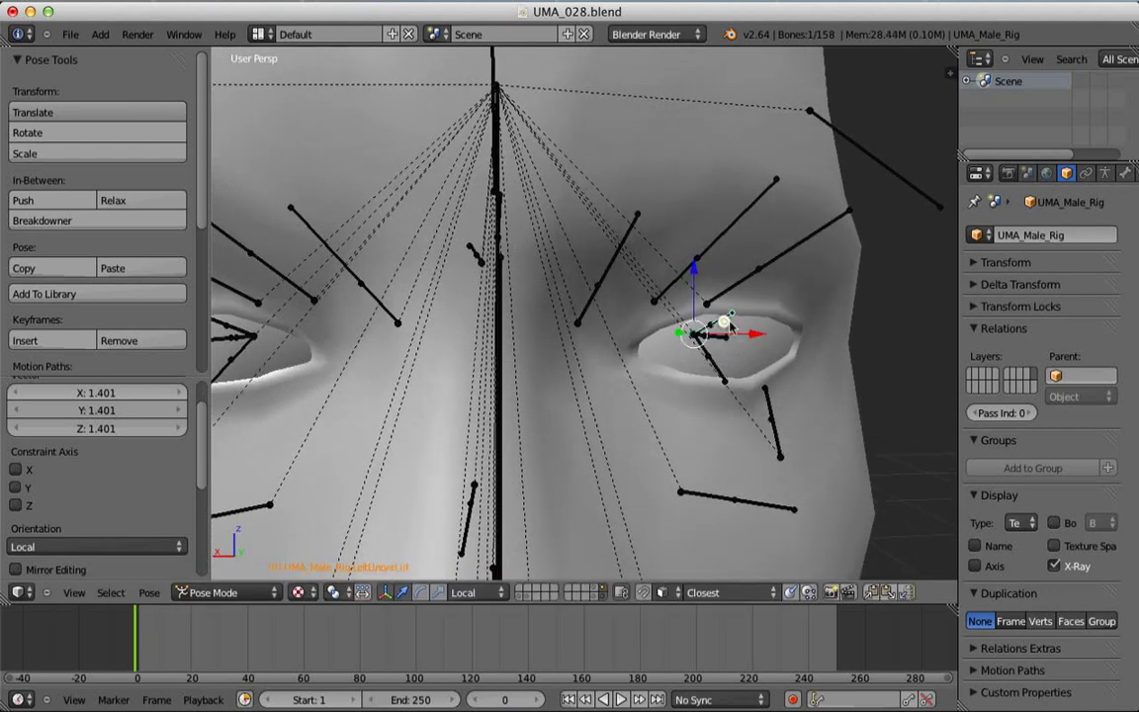
- Move the LeftUpperLid bone about -0.0023 along its local X axis and then freely by about 0.0016
{"action": "key", "text": "g"}
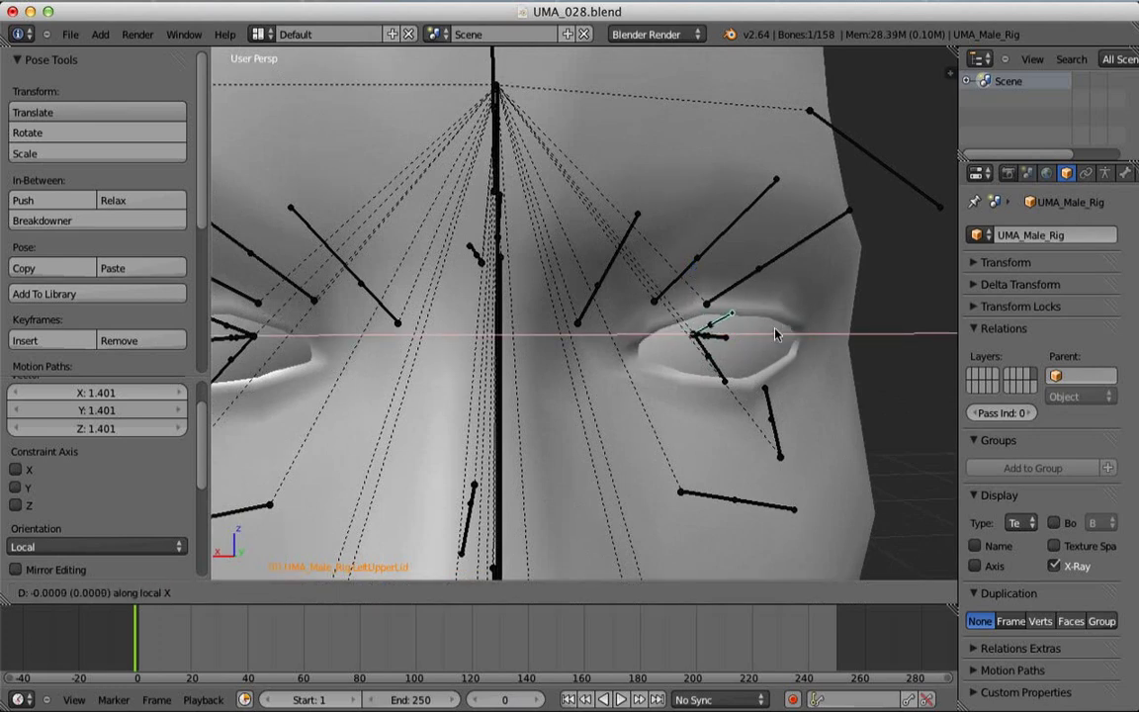
{"action": "left_click", "coordinate": [791, 328]}
{"action": "middle_click_drag", "start_coordinate": [788, 325], "coordinate": [736, 297]}
{"action": "key", "text": "g"}
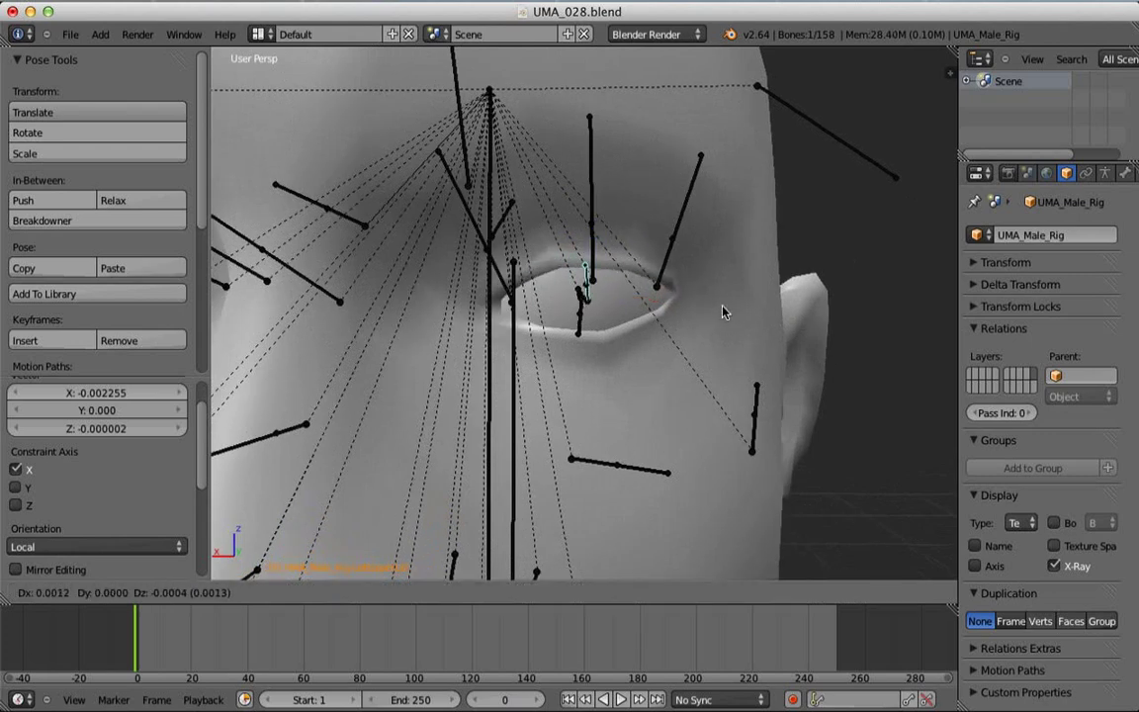
{"action": "left_click", "coordinate": [725, 314]}
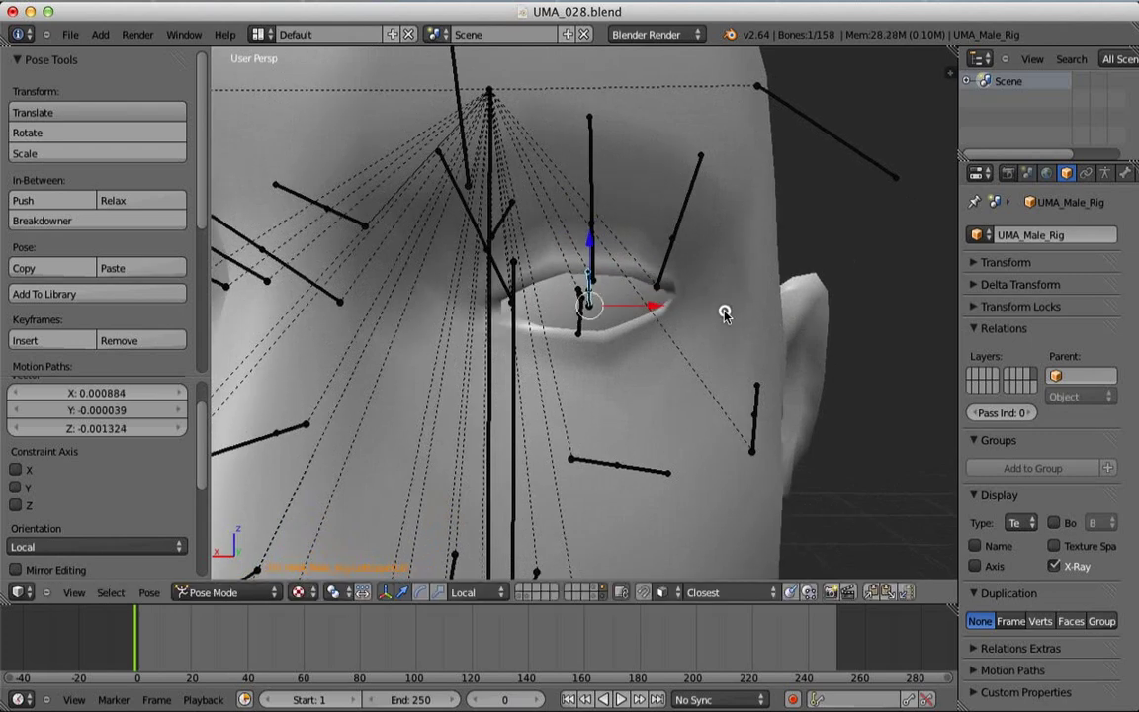
- Rotate the LeftUpperLid bone by about -7.8° around its local X axis
{"action": "key", "text": "r"}
{"action": "key", "text": "x"}
{"action": "key", "text": "x"}
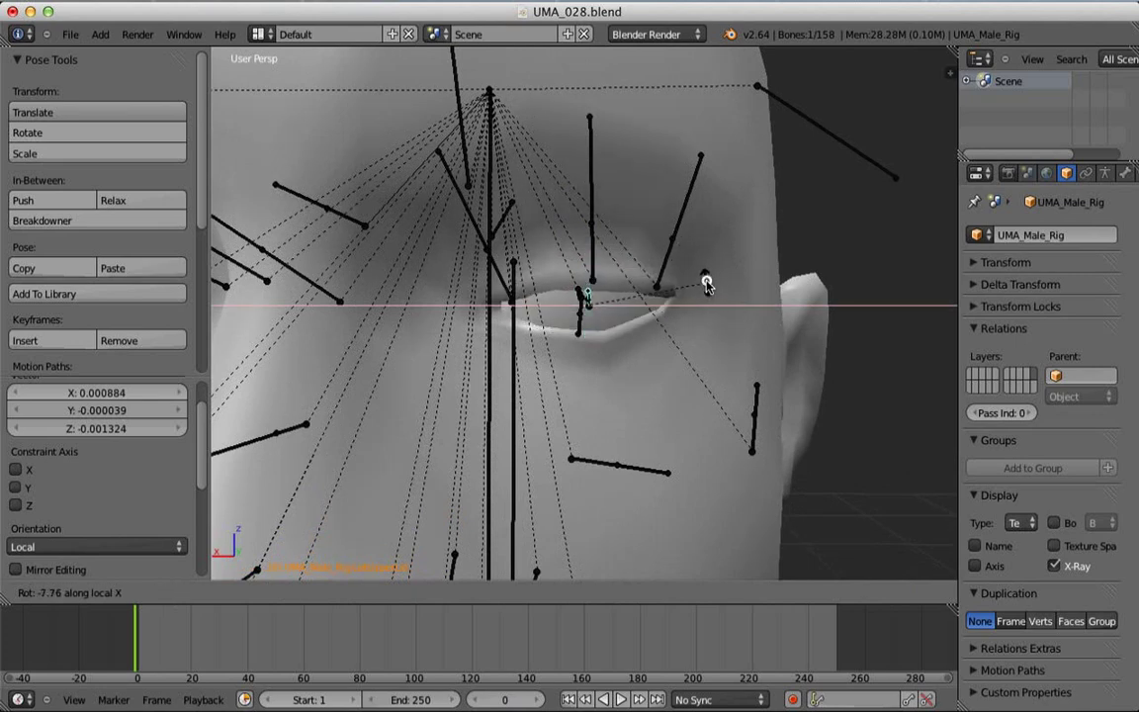
- Select all bones of the male rig, clear their scale and deselect them
{"action": "scroll", "coordinate": [737, 289], "scroll_direction": "down", "scroll_amount": 10}
{"action": "middle_click_drag", "start_coordinate": [638, 459], "coordinate": [636, 266], "text": "shift"}
{"action": "middle_click_drag", "start_coordinate": [636, 395], "coordinate": [638, 333], "text": "ctrl"}
{"action": "middle_click_drag", "start_coordinate": [679, 362], "coordinate": [625, 382], "text": "shift"}
{"action": "key", "text": "a"}
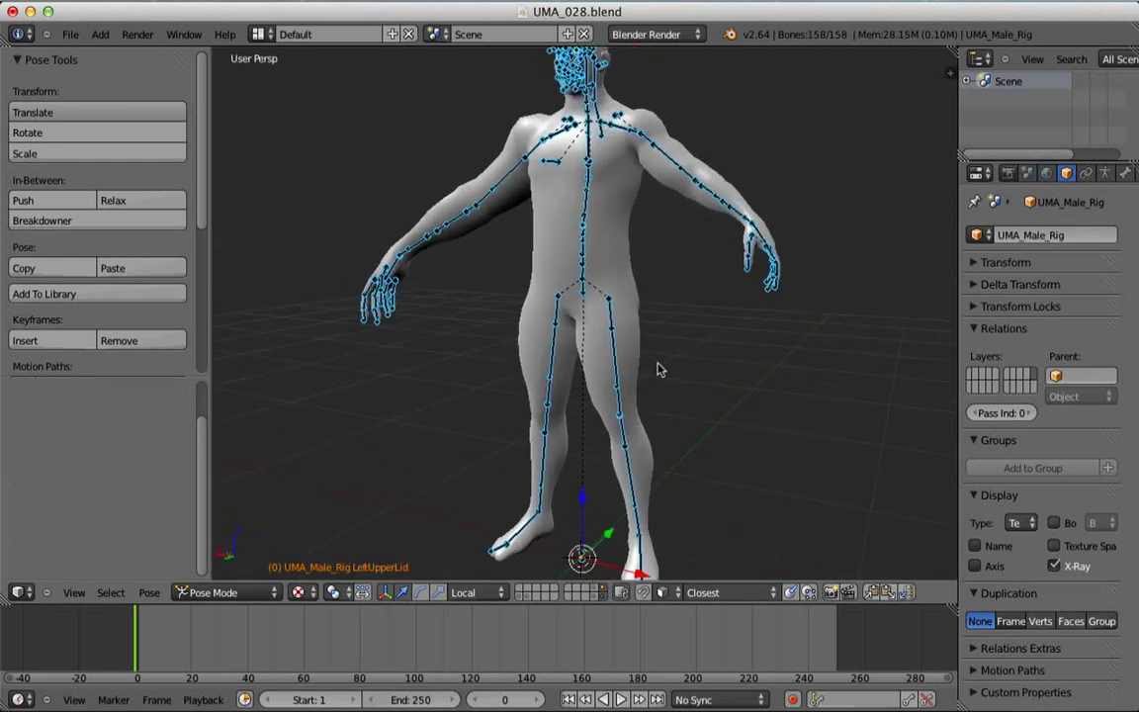
{"action": "key", "text": "alt+s"}
{"action": "key", "text": "a"}
- Display the layer of the female avatar mesh together with its rig layer in place of the male avatar
{"action": "middle_click_drag", "start_coordinate": [614, 244], "coordinate": [664, 453], "text": "shift"}
{"action": "left_click", "coordinate": [598, 594]}
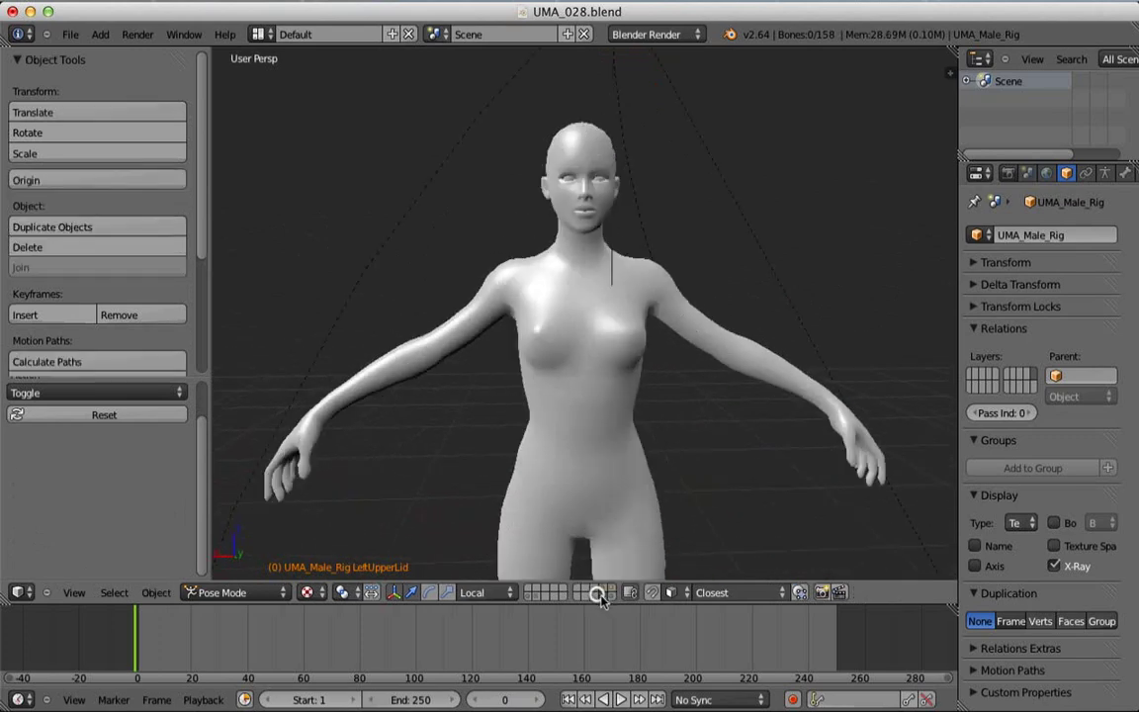
{"action": "left_click", "coordinate": [605, 591], "text": "shift"}
{"action": "middle_click_drag", "start_coordinate": [606, 389], "coordinate": [594, 244]}
{"action": "scroll", "coordinate": [598, 296], "scroll_direction": "up", "scroll_amount": 2}
{"action": "middle_click_drag", "start_coordinate": [605, 363], "coordinate": [553, 450]}
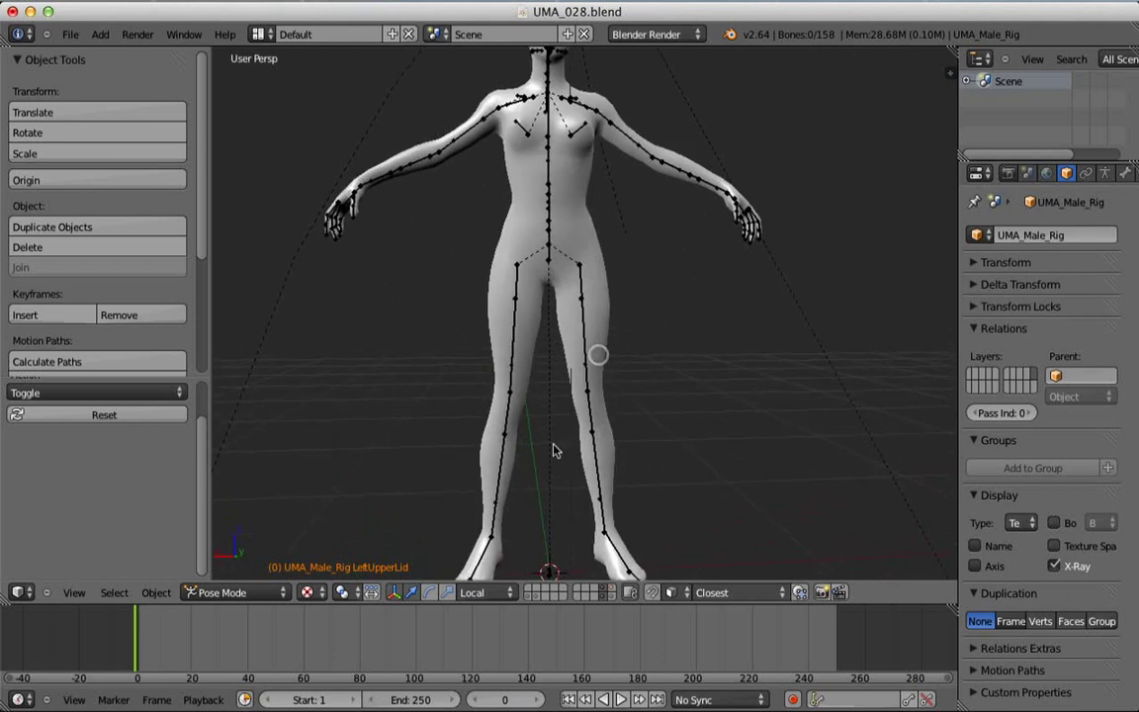
- Display the female hair and clothing layer together with the body mesh in solid shading
{"action": "left_click", "coordinate": [534, 592]}
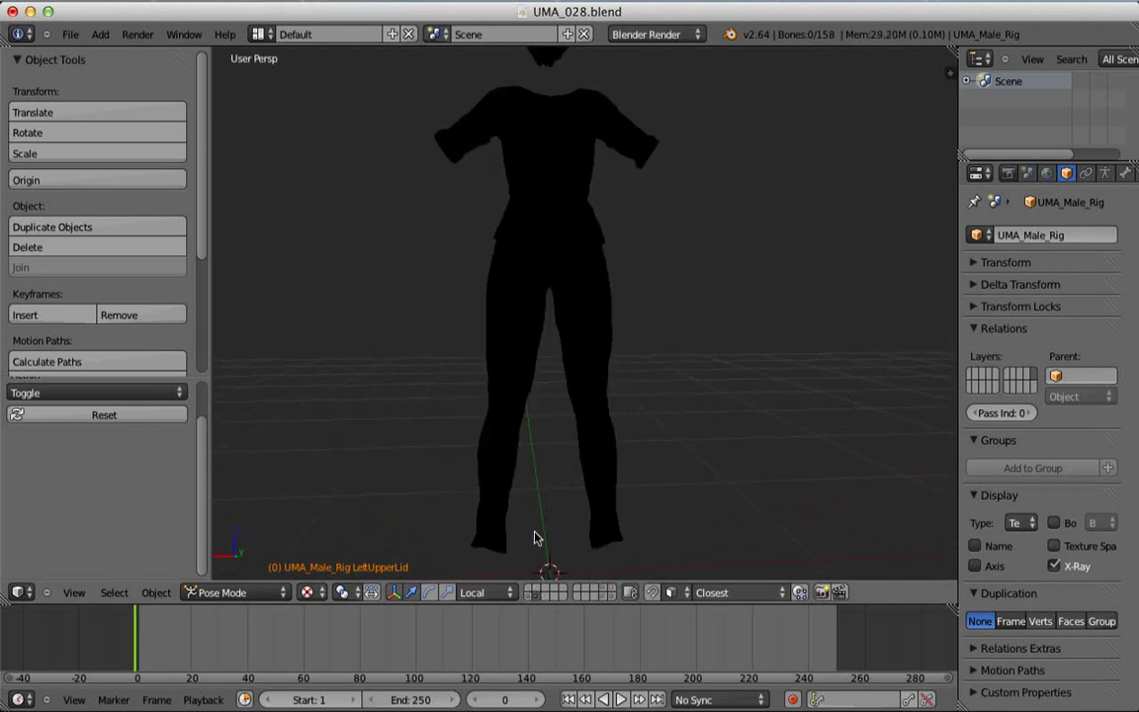
{"action": "key", "text": "z"}
{"action": "key", "text": "z"}
{"action": "middle_click_drag", "start_coordinate": [579, 230], "coordinate": [588, 352], "text": "shift"}
{"action": "scroll", "coordinate": [590, 359], "scroll_direction": "up", "scroll_amount": 3}
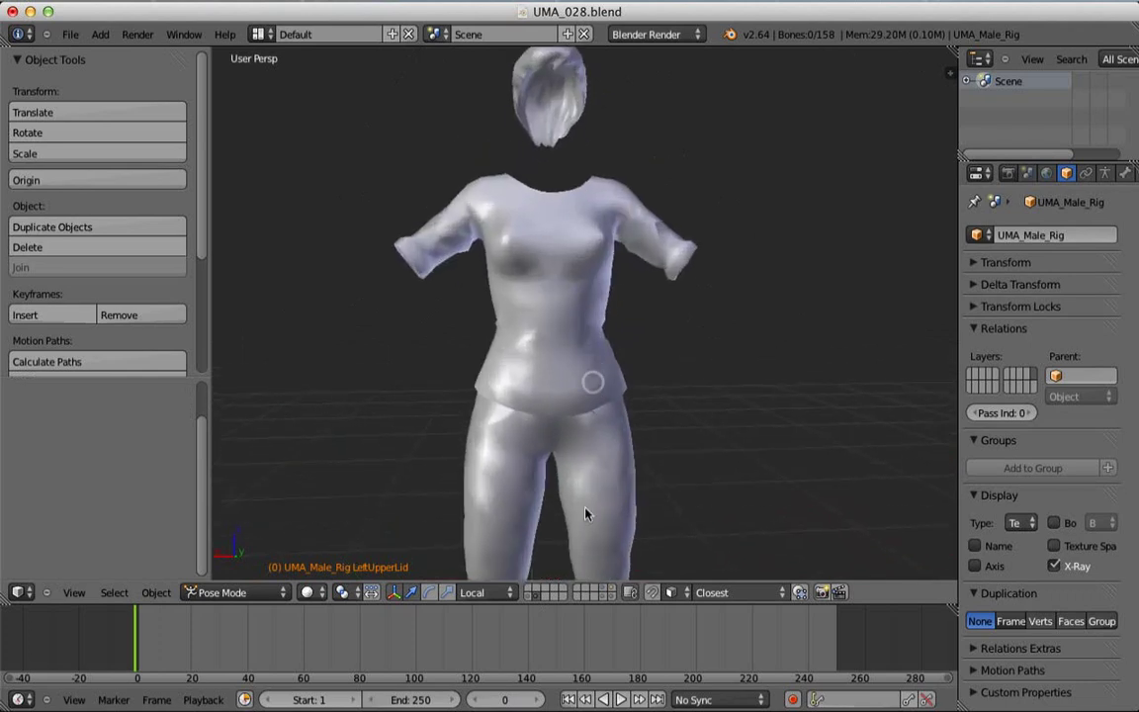
{"action": "left_click", "coordinate": [605, 597]}
{"action": "key", "text": "alt+z"}
{"action": "middle_click_drag", "start_coordinate": [592, 373], "coordinate": [572, 352]}
{"action": "scroll", "coordinate": [636, 361], "scroll_direction": "down", "scroll_amount": 3}
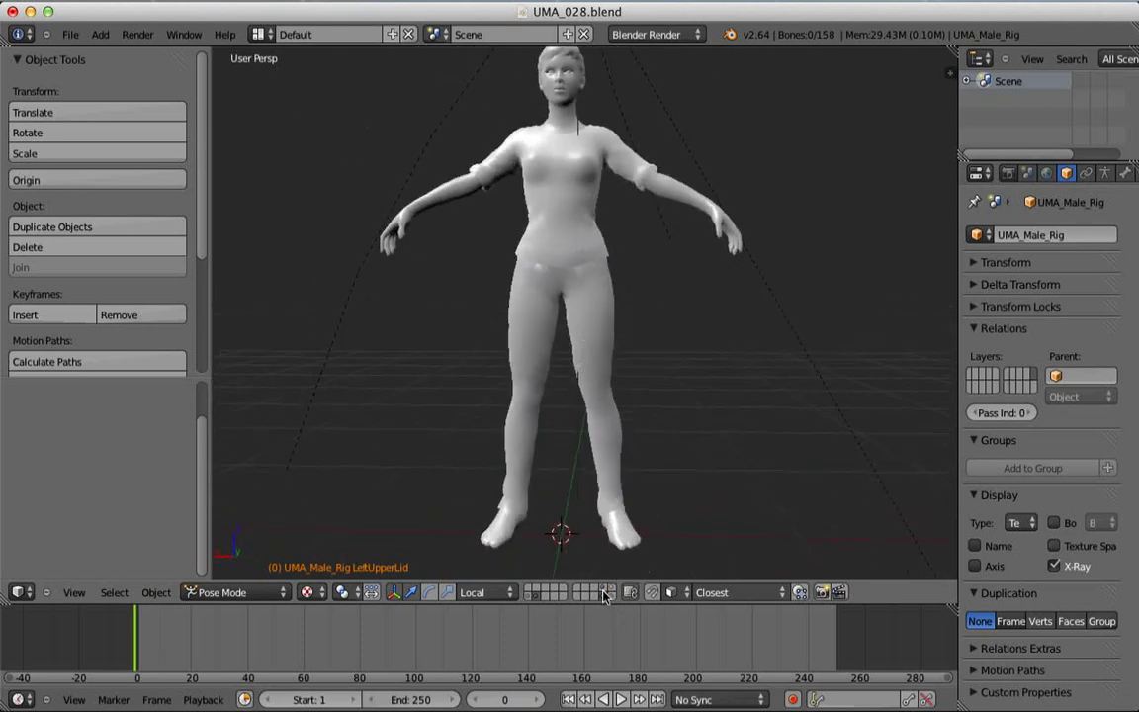
- Try scaling the female rig's LeftUpLegAdjust bone uniformly to about 0.92
{"action": "scroll", "coordinate": [608, 489], "scroll_direction": "up", "scroll_amount": 3}
{"action": "right_click", "coordinate": [599, 340]}
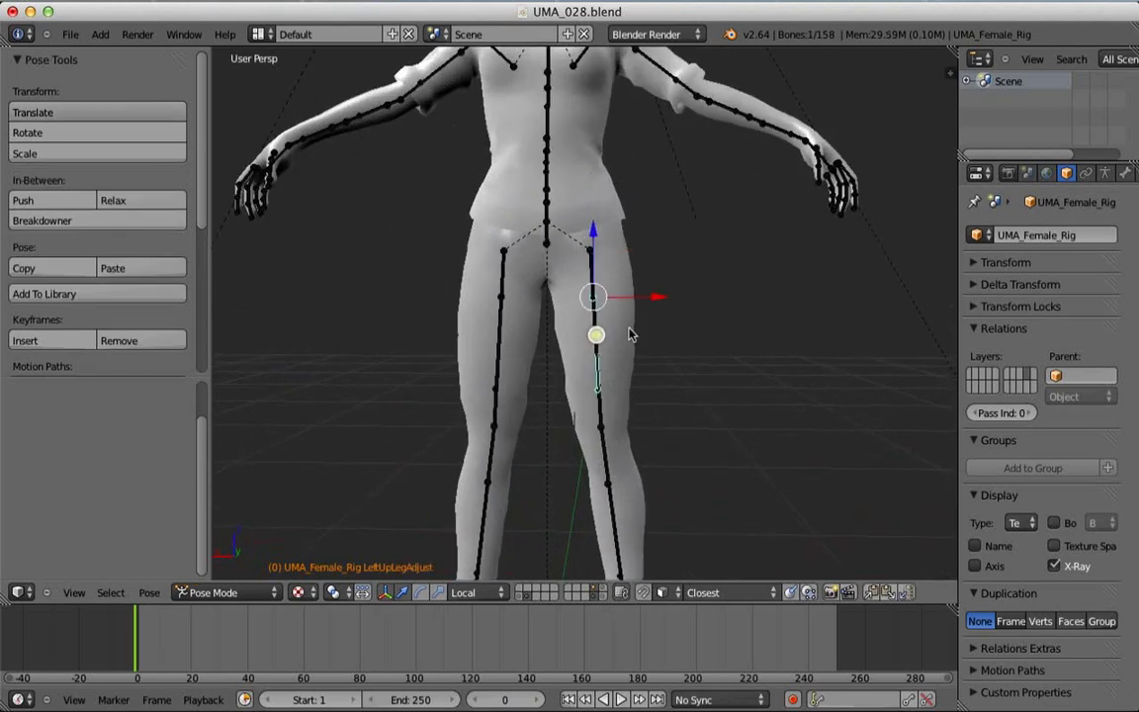
{"action": "key", "text": "s"}
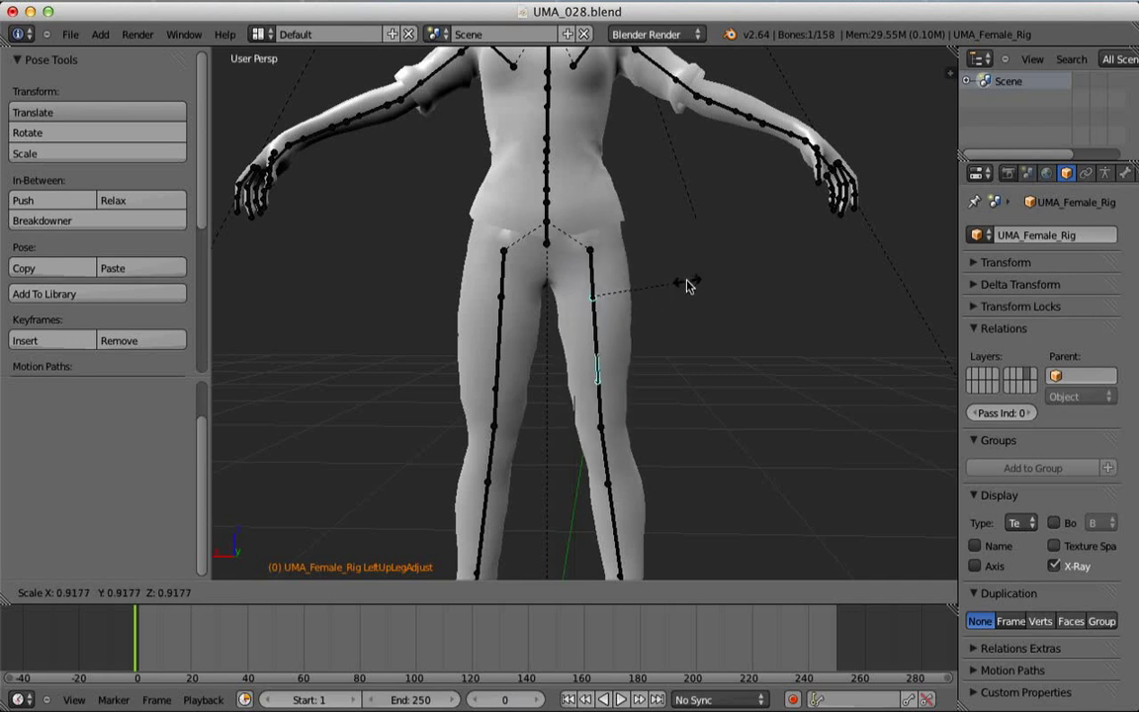
{"action": "right_click", "coordinate": [680, 286]}
- Switch to Object Mode and hide the UMA_Human_Female body mesh under the clothing
{"action": "middle_click_drag", "start_coordinate": [648, 376], "coordinate": [638, 302], "text": "shift"}
{"action": "middle_click_drag", "start_coordinate": [638, 303], "coordinate": [699, 326]}
{"action": "middle_click_drag", "start_coordinate": [699, 325], "coordinate": [747, 293], "text": "shift"}
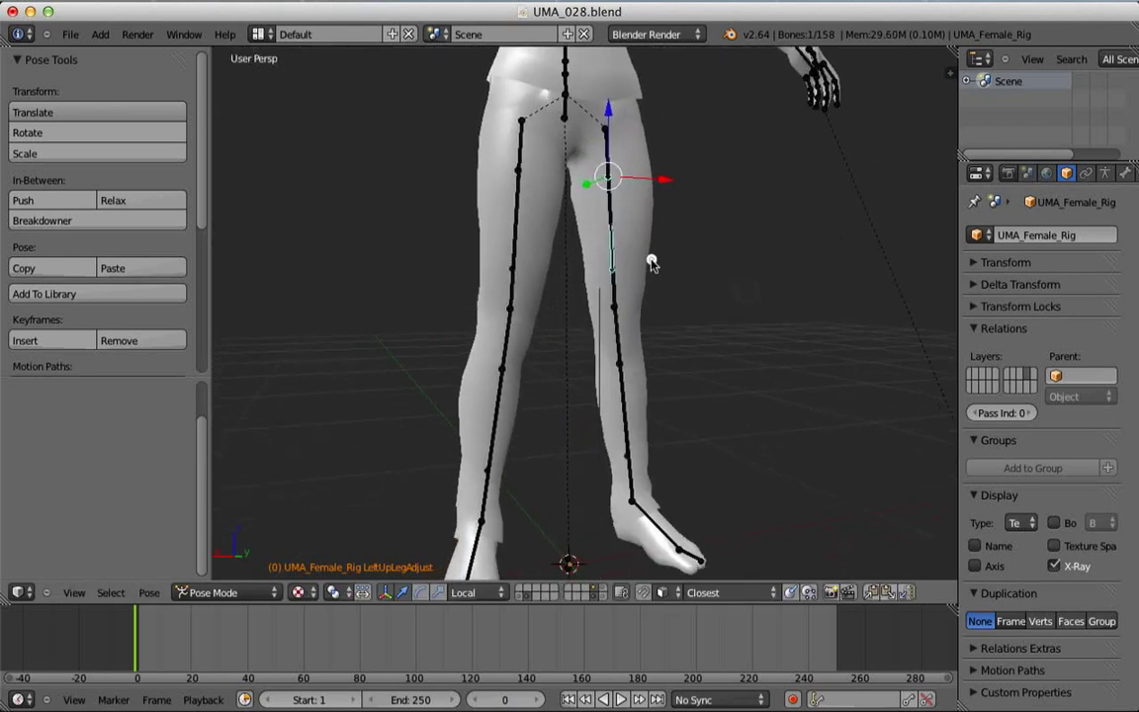
{"action": "right_click", "coordinate": [651, 261]}
{"action": "middle_click_drag", "start_coordinate": [691, 268], "coordinate": [717, 409], "text": "shift"}
{"action": "middle_click_drag", "start_coordinate": [699, 333], "coordinate": [668, 369]}
{"action": "right_click", "coordinate": [770, 196]}
{"action": "key", "text": "ctrl+Tab"}
{"action": "right_click", "coordinate": [781, 199]}
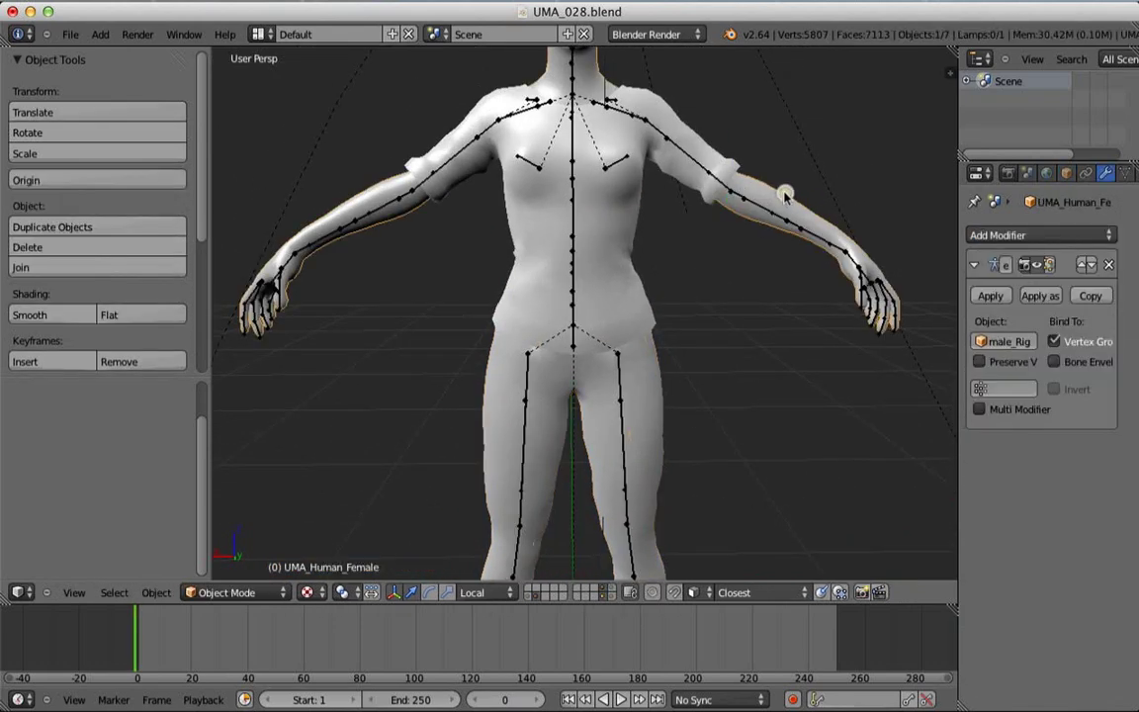
{"action": "key", "text": "h"}
- Rotate the LeftShoulder bone of the female rig by about -18.24°
{"action": "middle_click_drag", "start_coordinate": [724, 213], "coordinate": [699, 325], "text": "shift"}
{"action": "right_click", "coordinate": [650, 170]}
{"action": "middle_click_drag", "start_coordinate": [690, 238], "coordinate": [660, 263], "text": "shift"}
{"action": "key", "text": "r"}
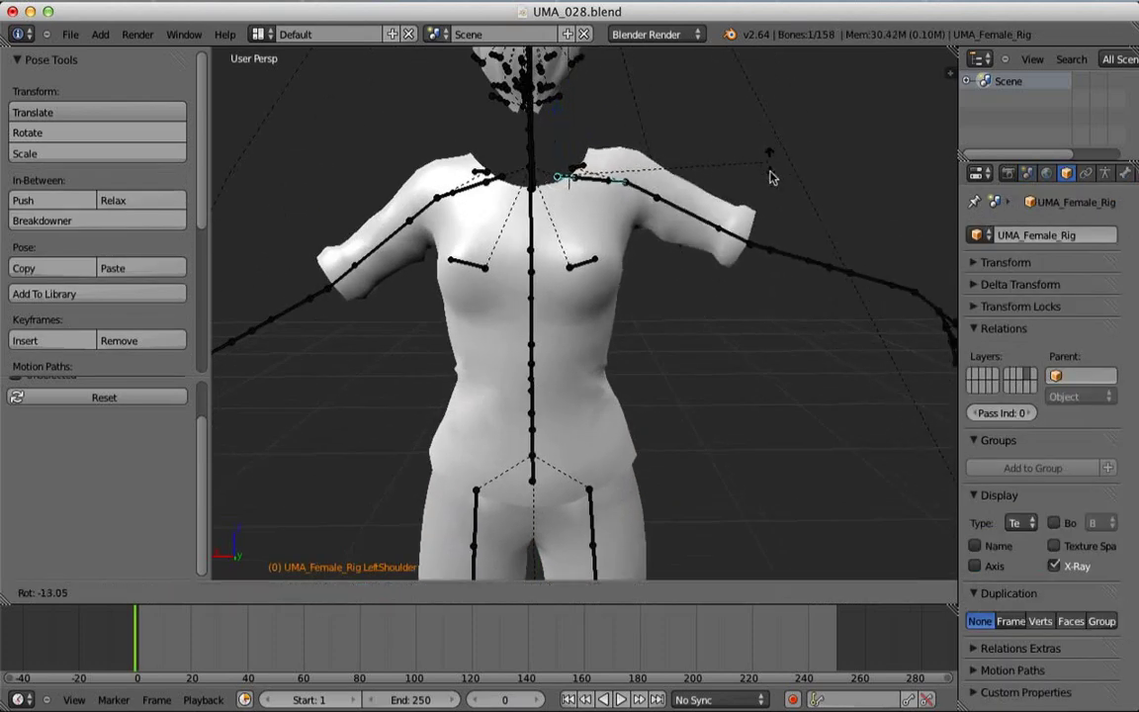
{"action": "left_click", "coordinate": [758, 148]}
- Scale the LeftArmAdjust bone of the female rig by about 1.19 with its local Y axis locked
{"action": "right_click", "coordinate": [697, 201]}
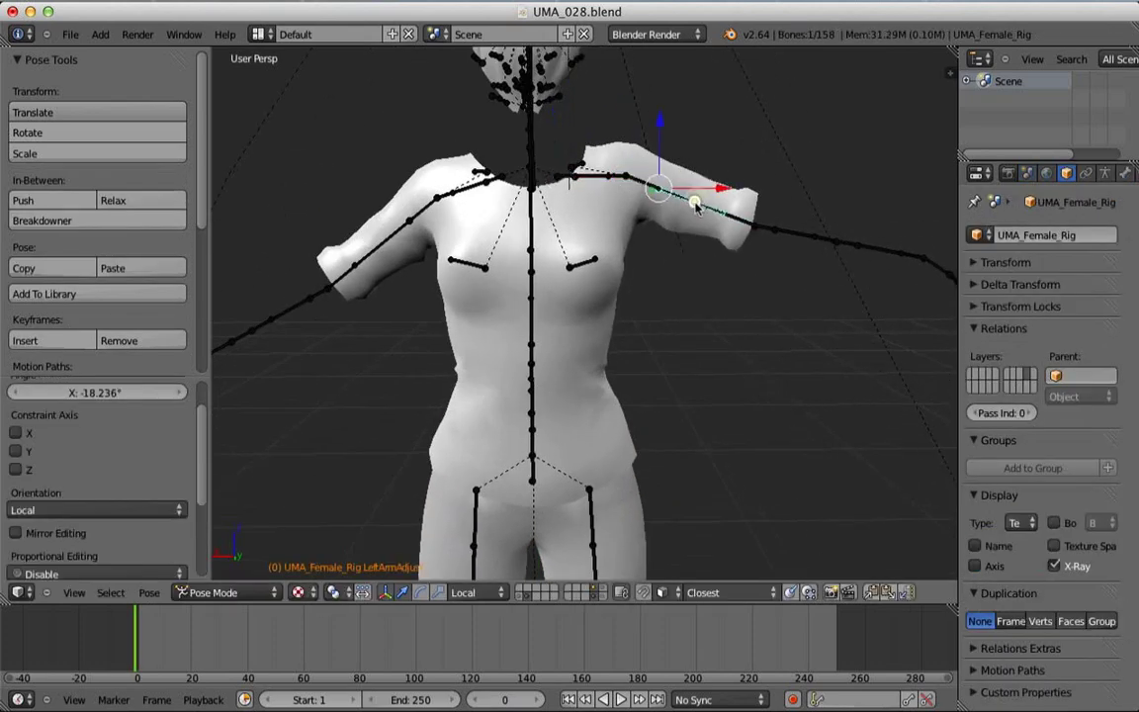
{"action": "key", "text": "s"}
{"action": "left_click", "coordinate": [737, 170]}
{"action": "middle_click_drag", "start_coordinate": [753, 158], "coordinate": [682, 288]}
{"action": "key", "text": "s"}
{"action": "key", "text": "shift+y"}
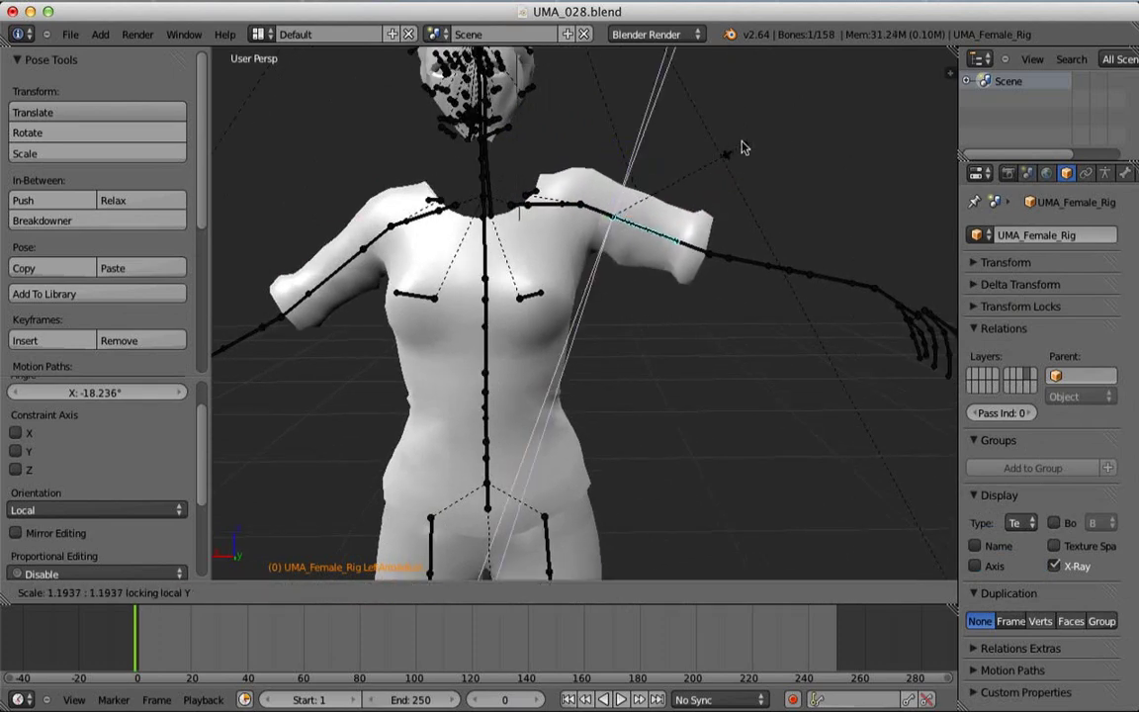
{"action": "left_click", "coordinate": [740, 163]}
{"action": "middle_click_drag", "start_coordinate": [730, 186], "coordinate": [707, 258]}
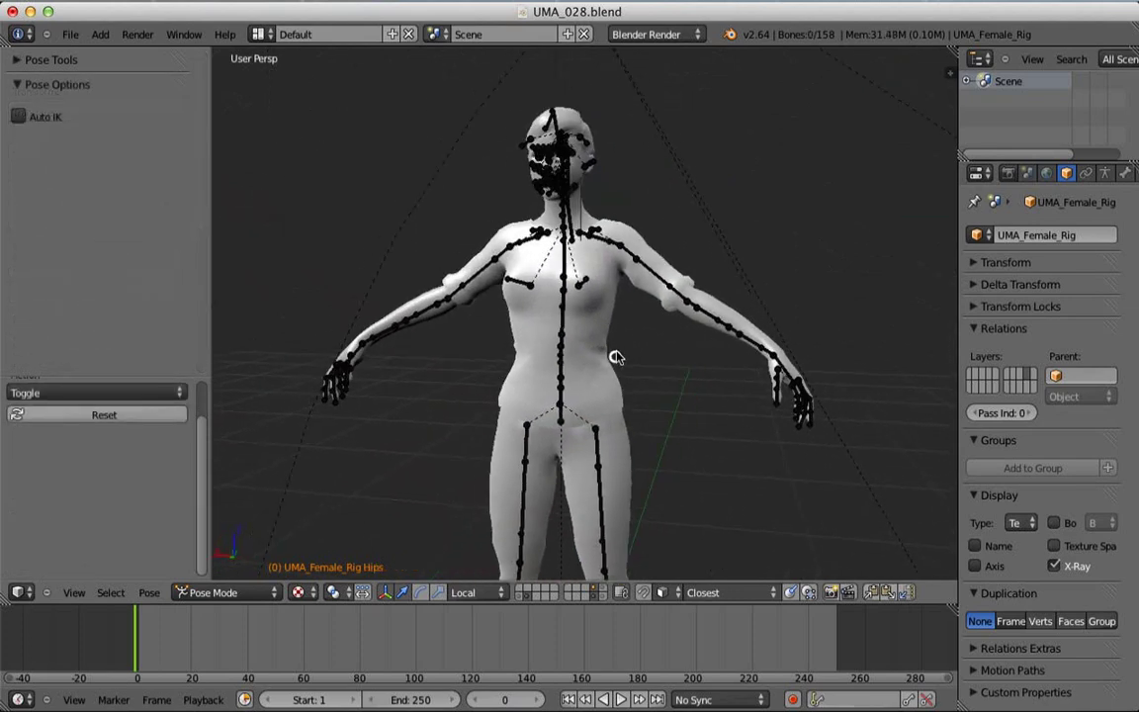
- Examine from several angles how the female T-shirt mesh fits over the avatar's body and rig
{"action": "scroll", "coordinate": [614, 358], "scroll_direction": "up", "scroll_amount": 1}
{"action": "middle_click_drag", "start_coordinate": [551, 326], "coordinate": [603, 356]}
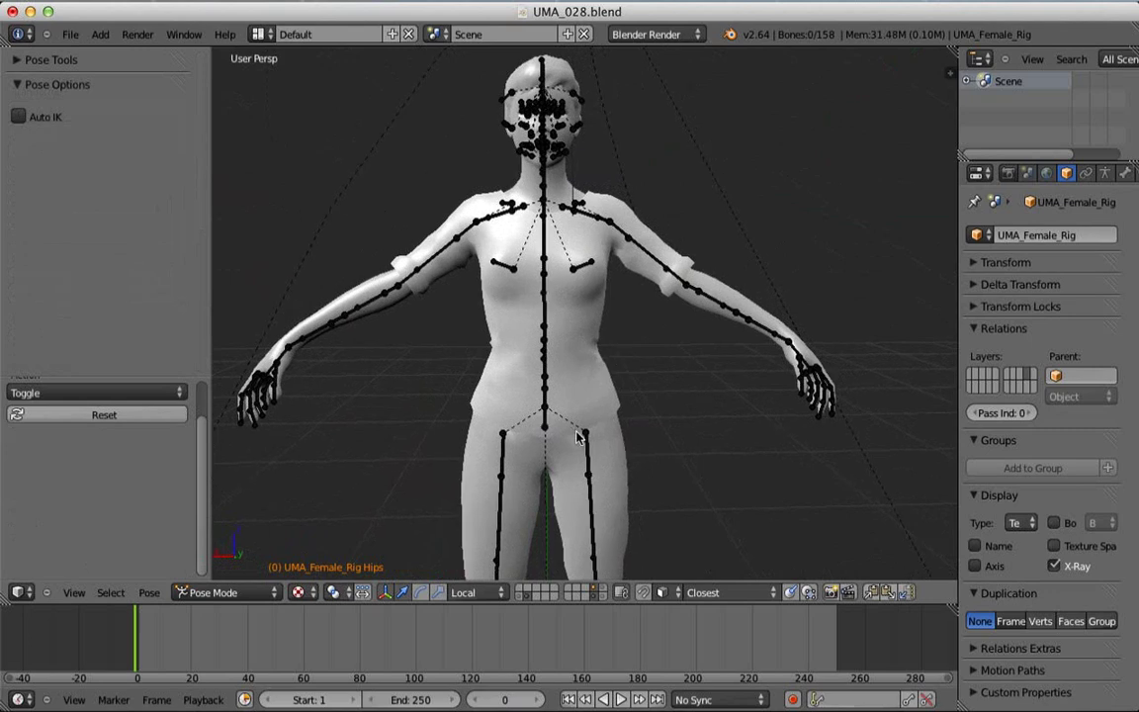
{"action": "middle_click_drag", "start_coordinate": [578, 438], "coordinate": [603, 351]}
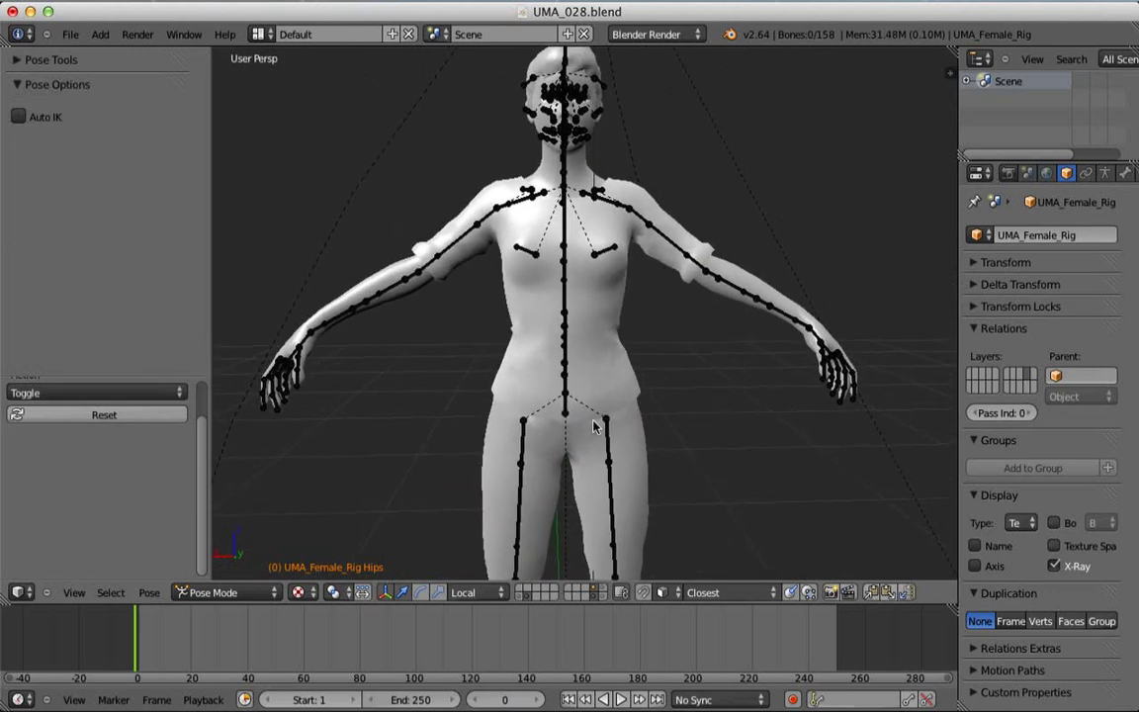
{"action": "middle_click_drag", "start_coordinate": [595, 431], "coordinate": [673, 350]}
{"action": "middle_click_drag", "start_coordinate": [739, 398], "coordinate": [720, 371], "text": "shift"}
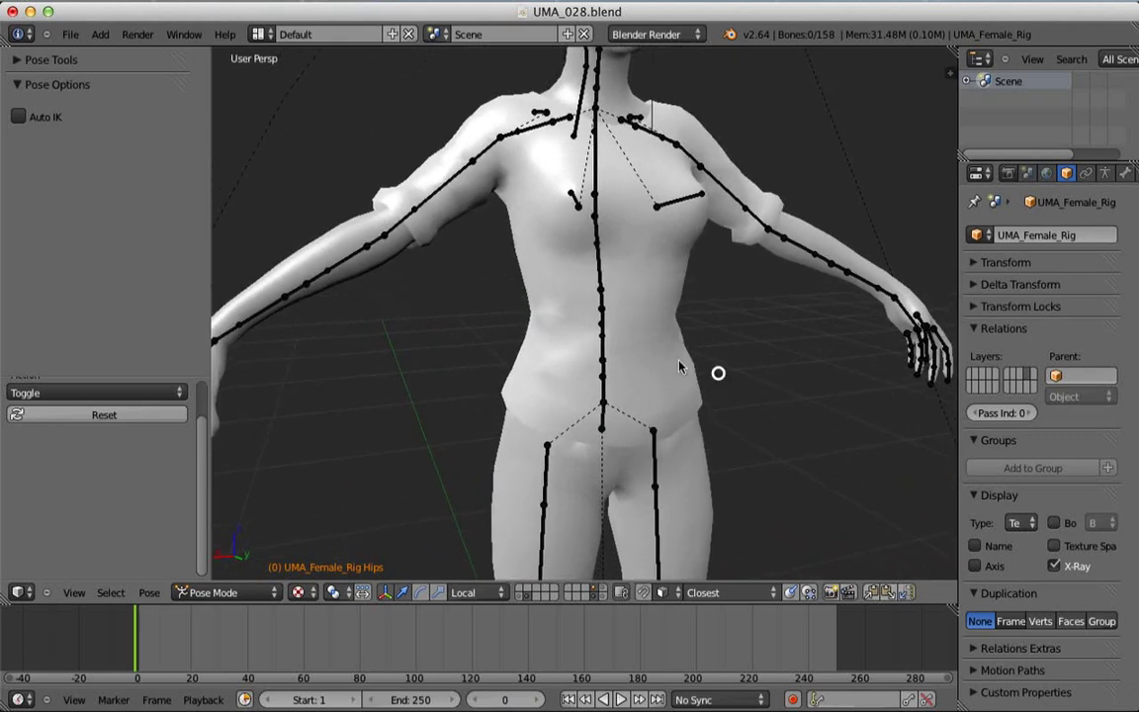
{"action": "right_click", "coordinate": [675, 384]}
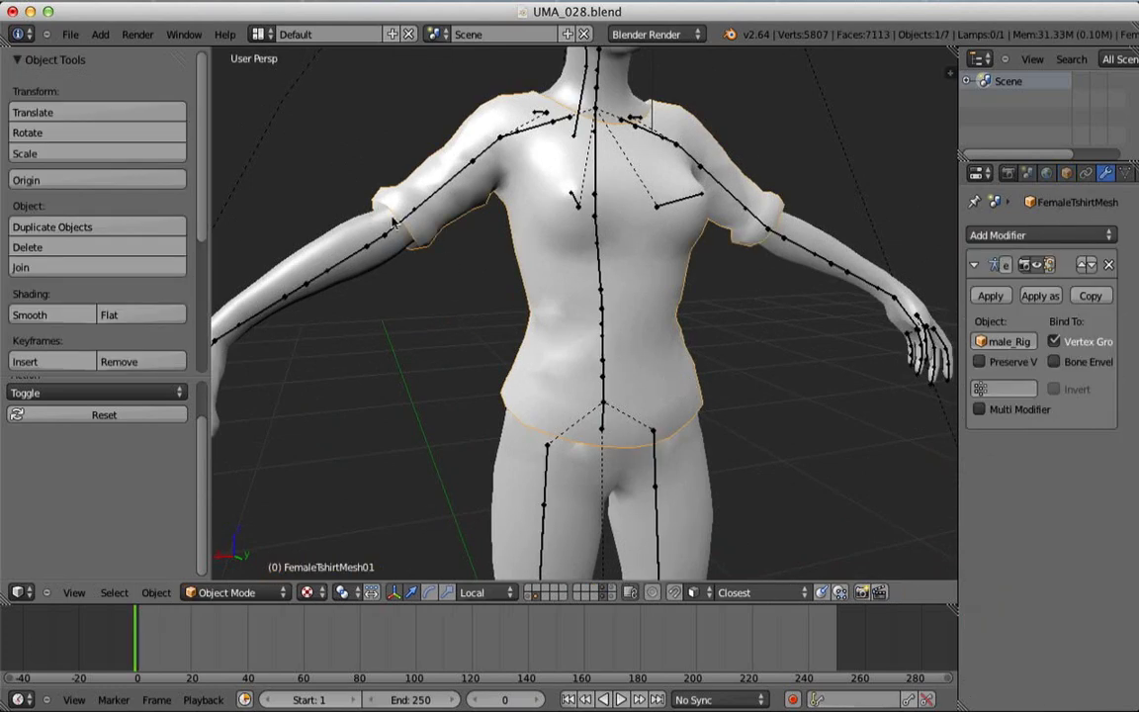
{"action": "middle_click_drag", "start_coordinate": [392, 237], "coordinate": [483, 265]}
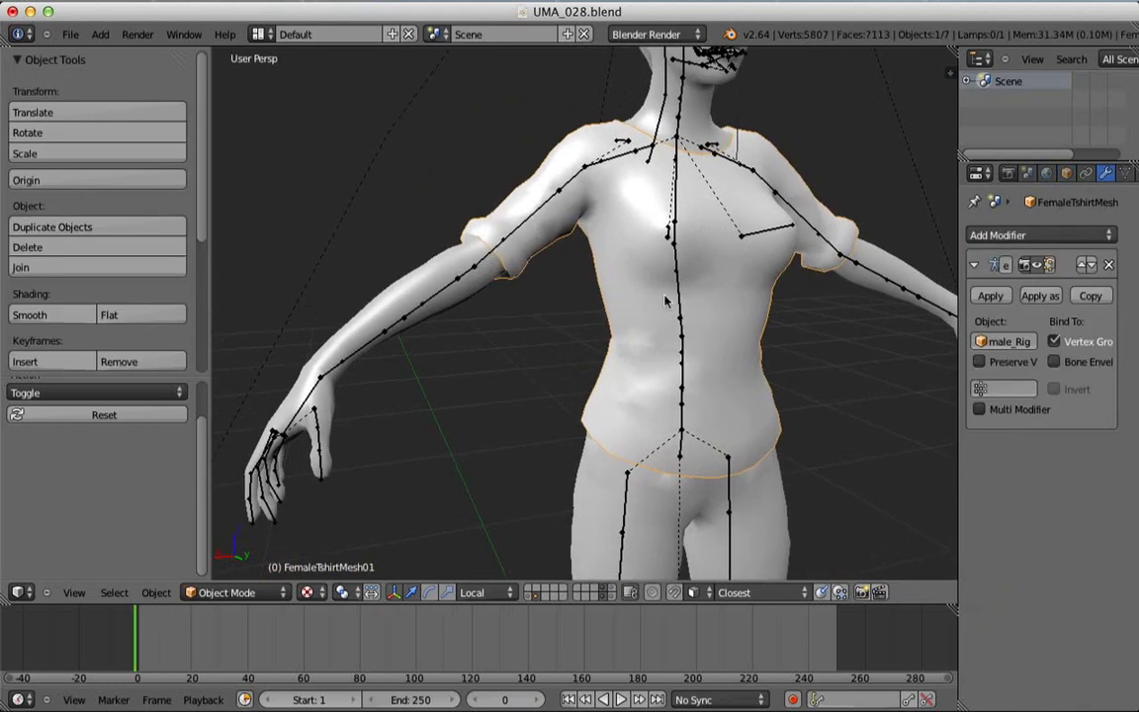
{"action": "middle_click_drag", "start_coordinate": [692, 305], "coordinate": [550, 329]}
{"action": "scroll", "coordinate": [656, 306], "scroll_direction": "down", "scroll_amount": 4}
{"action": "scroll", "coordinate": [643, 343], "scroll_direction": "down", "scroll_amount": 3}
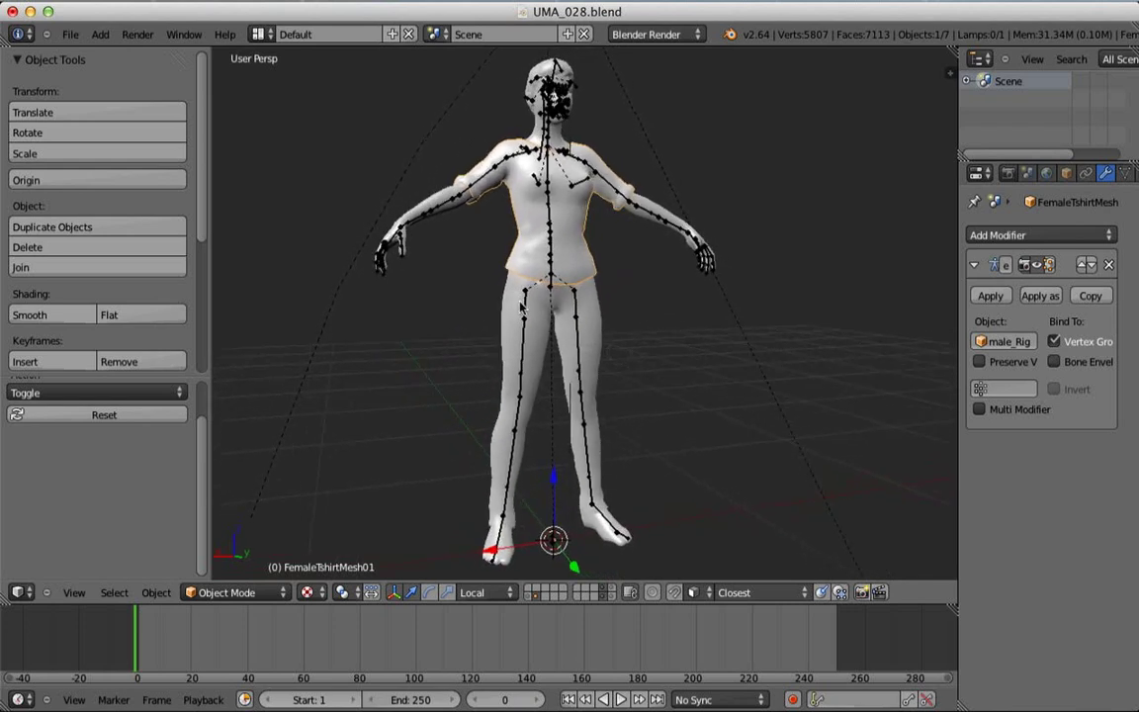
{"action": "middle_click_drag", "start_coordinate": [540, 245], "coordinate": [616, 405], "text": "shift"}
{"action": "scroll", "coordinate": [553, 348], "scroll_direction": "up", "scroll_amount": 3}
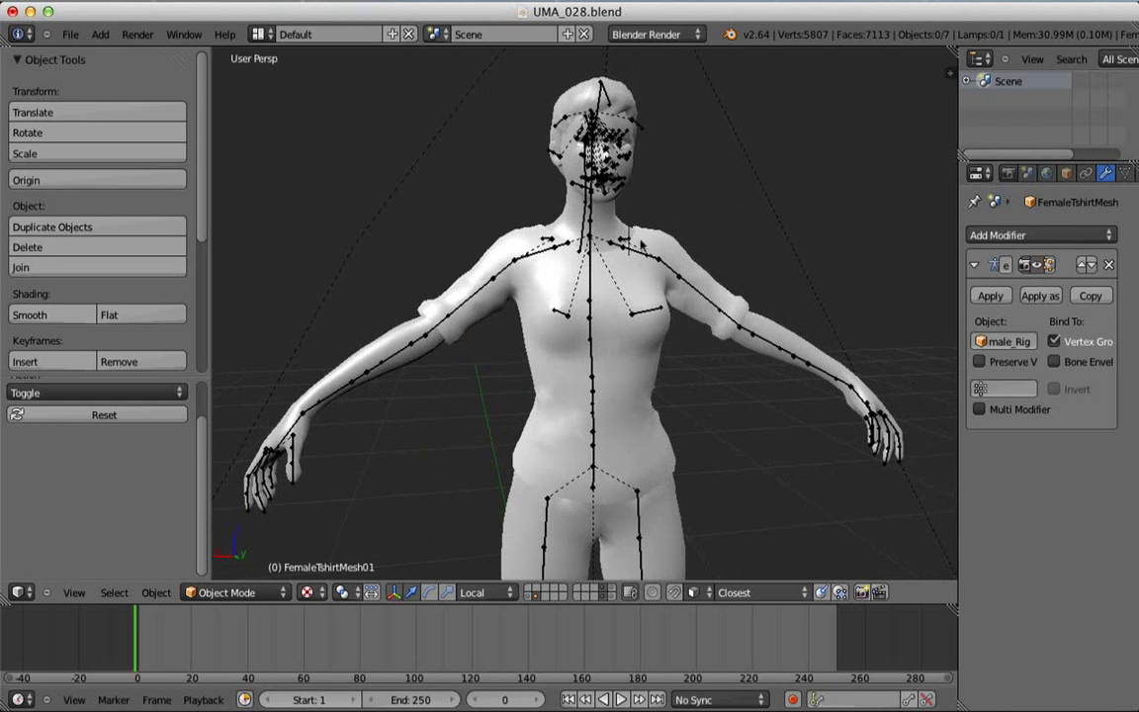
{"action": "middle_click_drag", "start_coordinate": [640, 240], "coordinate": [642, 382]}
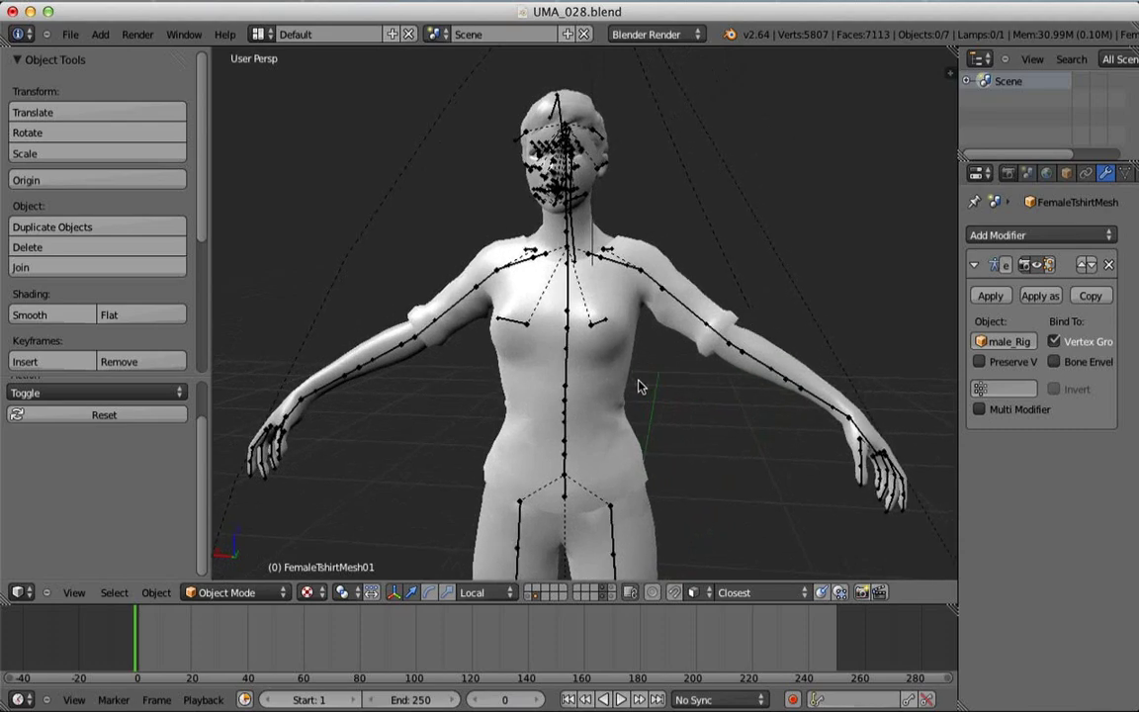